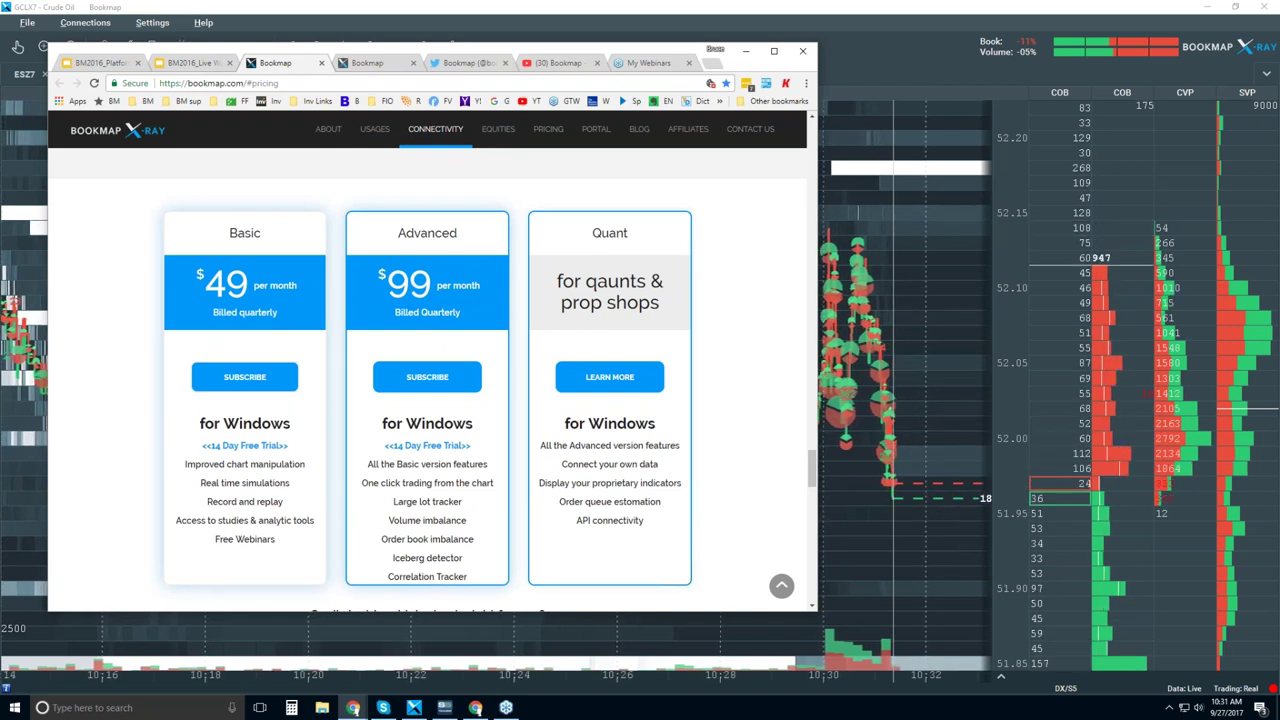
Step: Highlight the Advanced plan's one-click trading and analysis features, then go to Bookmap's Twitter profile
{"action": "left_click_drag", "start_coordinate": [362, 483], "coordinate": [497, 490]}
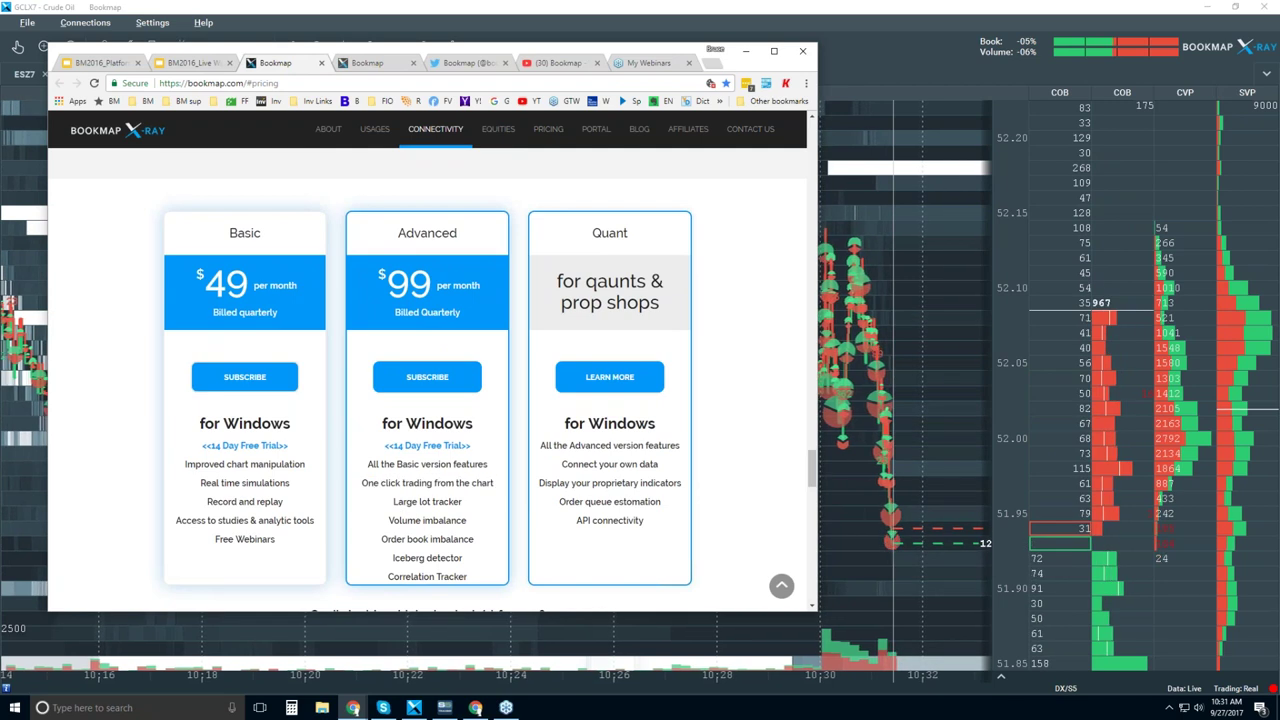
{"action": "left_click_drag", "start_coordinate": [463, 577], "coordinate": [430, 505]}
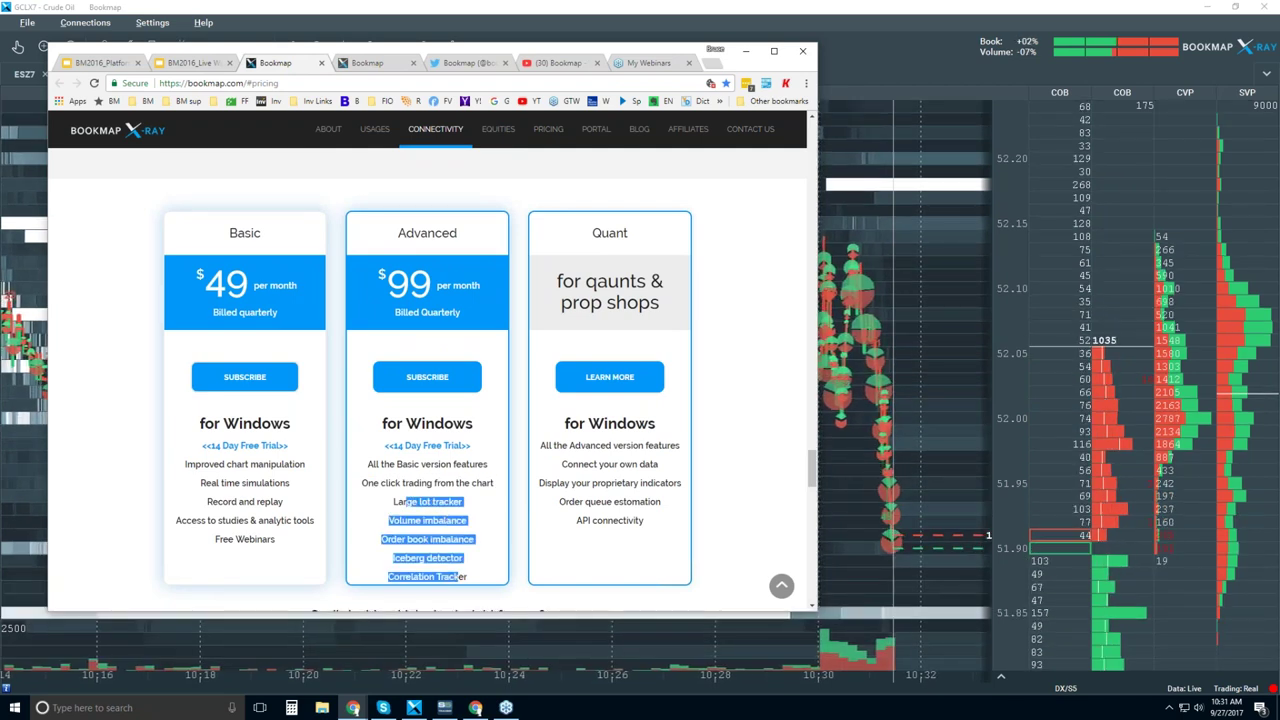
{"action": "left_click", "coordinate": [406, 502]}
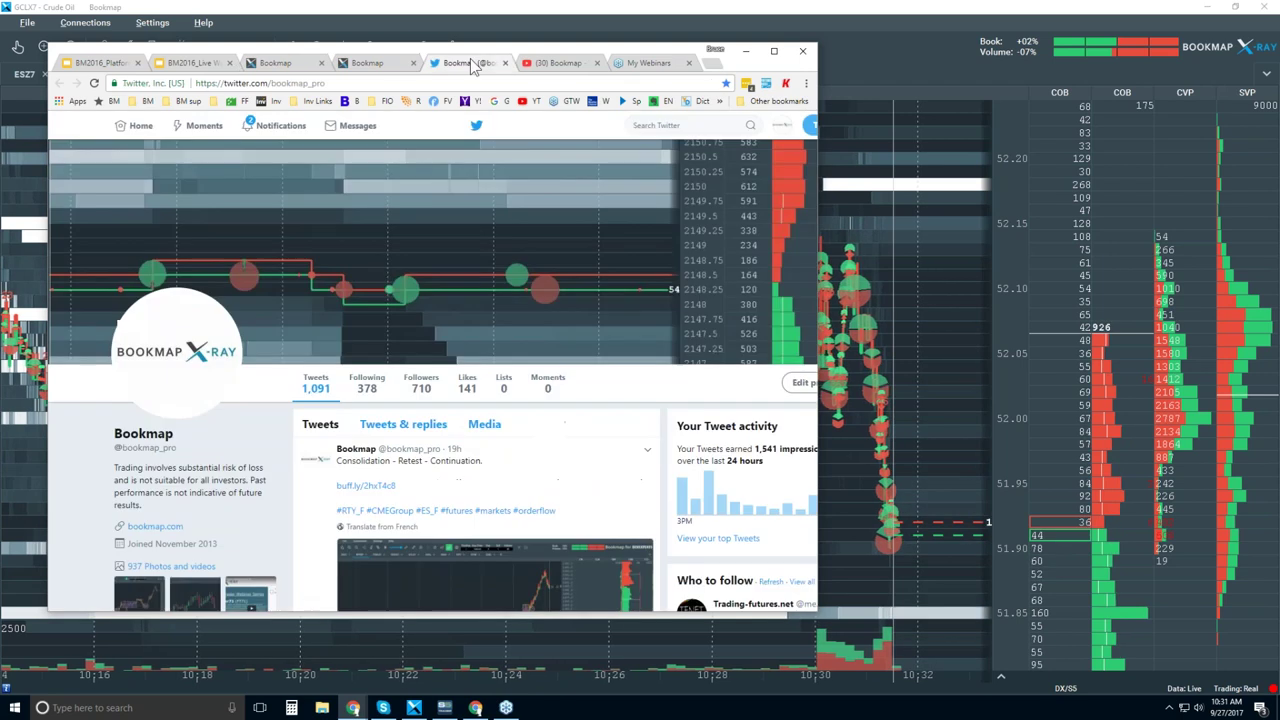
{"action": "left_click", "coordinate": [470, 63]}
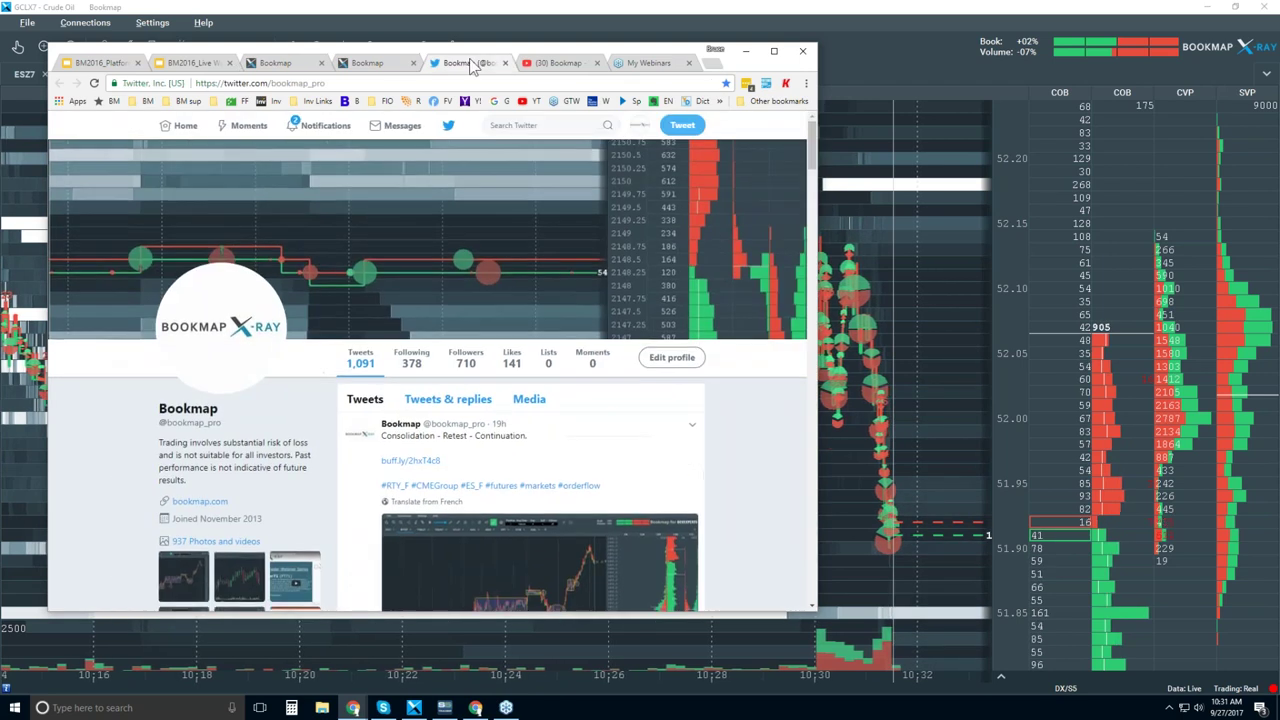
Step: Pause the YouTube channel trailer and scroll the webinar rows, then go to the Bookmap Portal page
{"action": "left_click", "coordinate": [546, 63]}
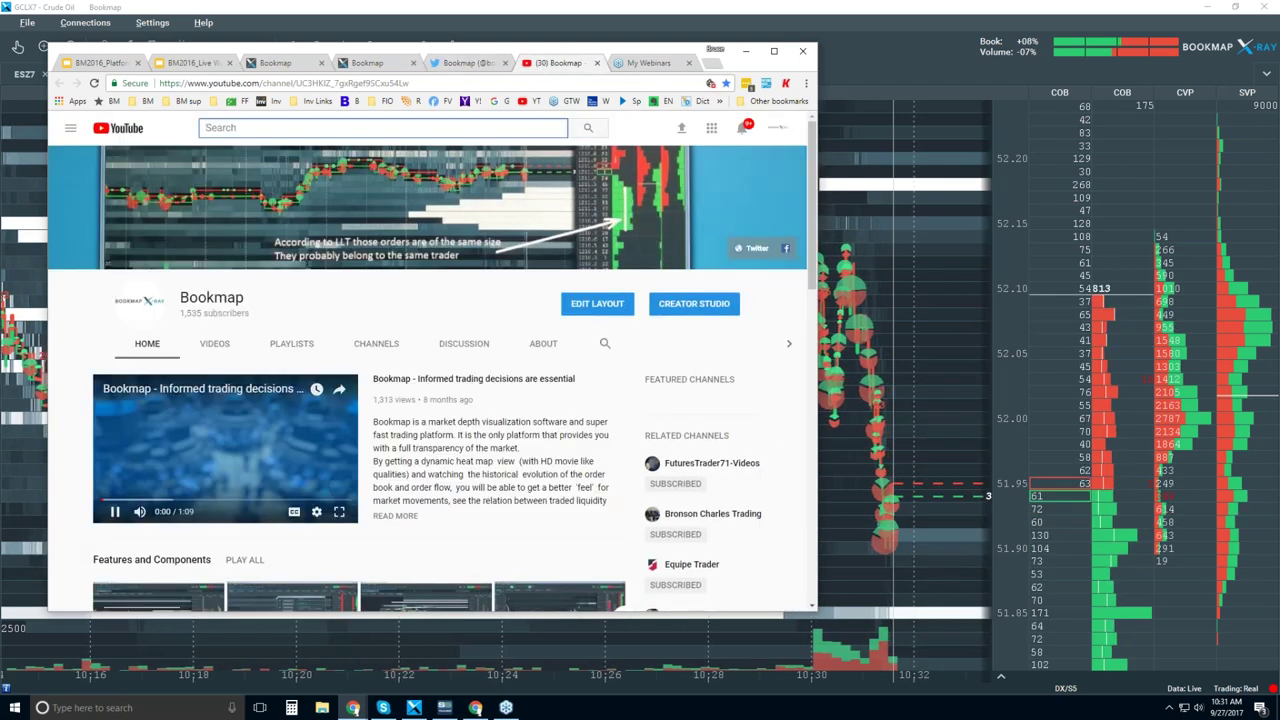
{"action": "left_click", "coordinate": [114, 515]}
{"action": "scroll", "coordinate": [113, 300], "scroll_direction": "down", "scroll_amount": 3}
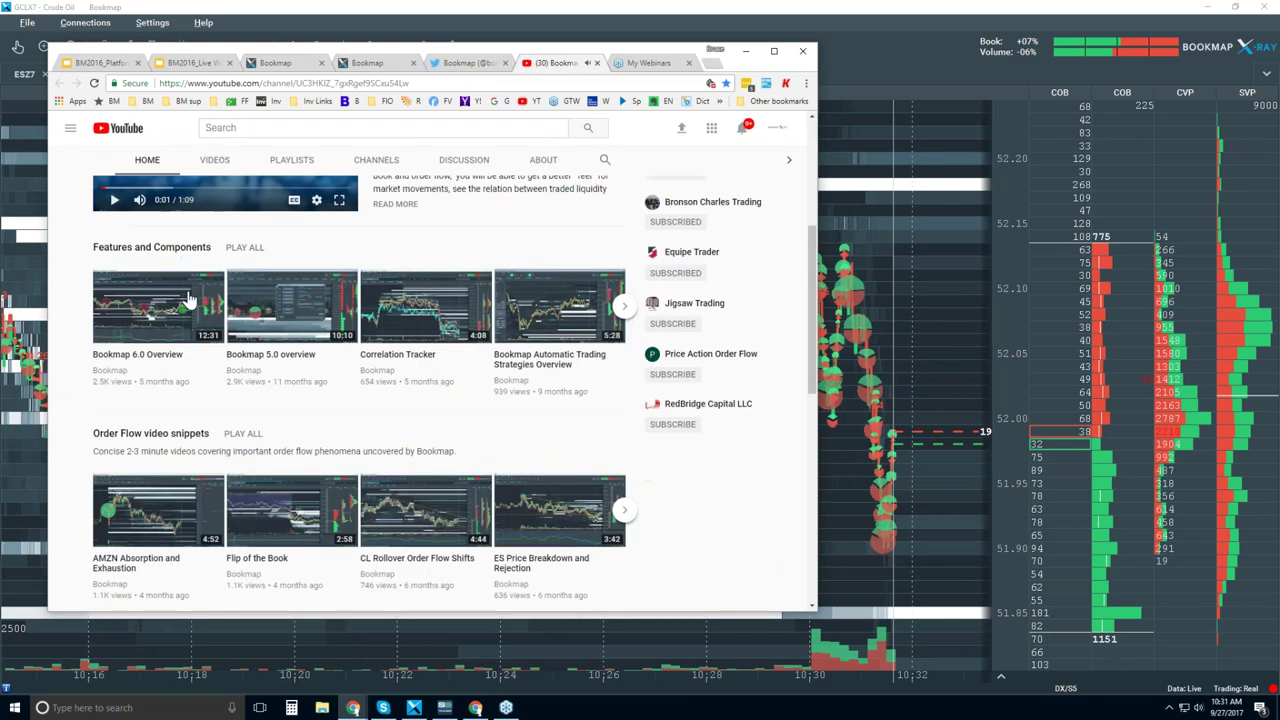
{"action": "scroll", "coordinate": [201, 253], "scroll_direction": "down", "scroll_amount": 1}
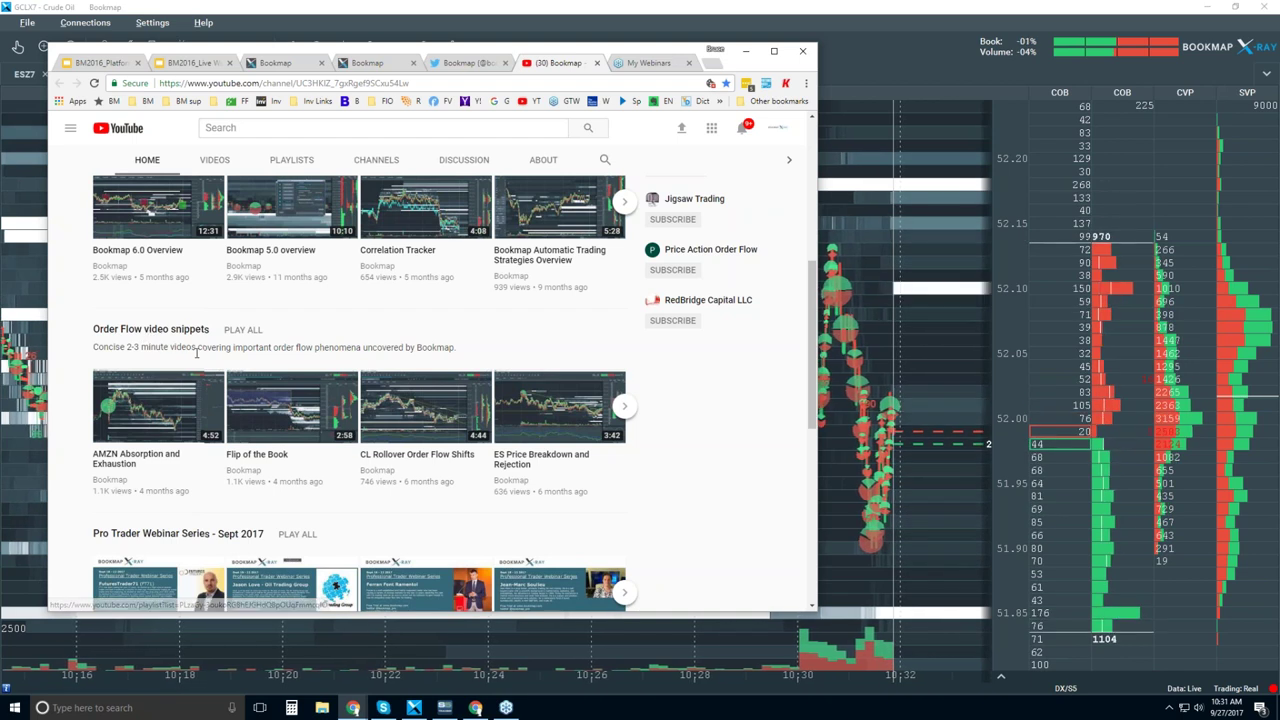
{"action": "scroll", "coordinate": [198, 360], "scroll_direction": "down", "scroll_amount": 2}
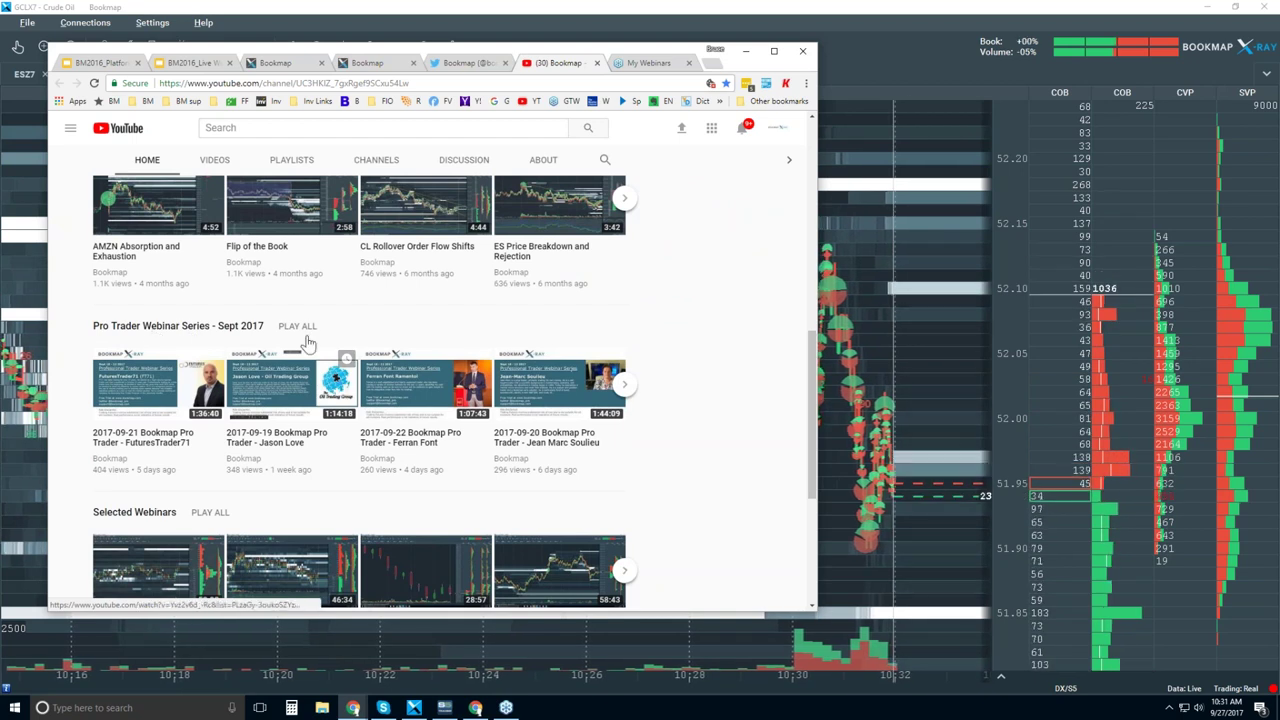
{"action": "scroll", "coordinate": [308, 343], "scroll_direction": "down", "scroll_amount": 1}
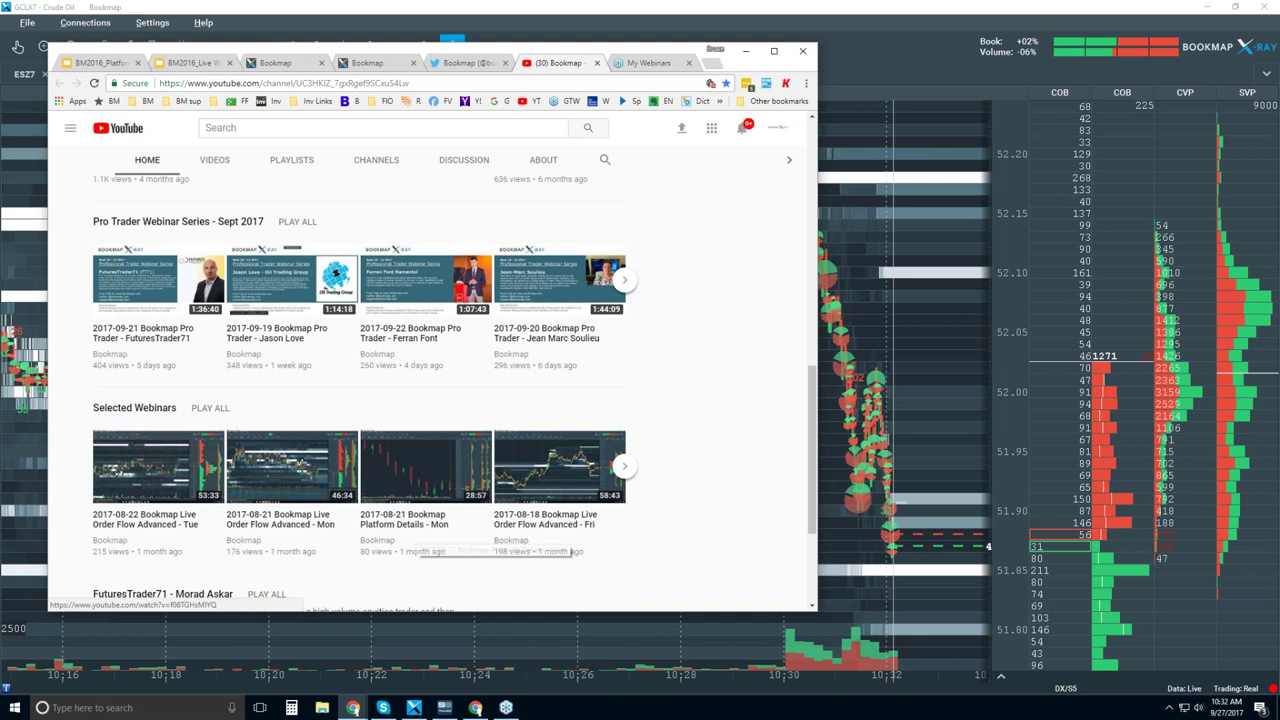
{"action": "left_click", "coordinate": [392, 63]}
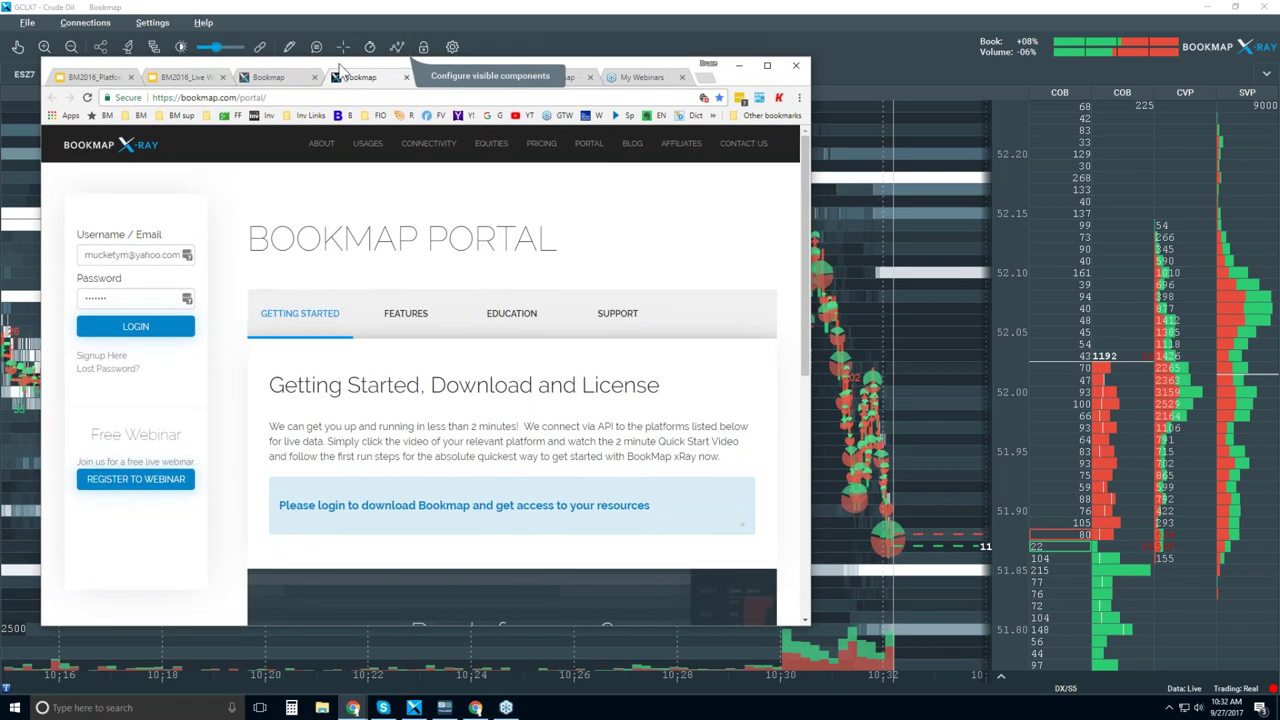
Step: Move Chrome aside to reveal the GCLX7 heatmap in Bookmap and zoom the chart out
{"action": "left_click_drag", "start_coordinate": [362, 68], "coordinate": [716, 122]}
{"action": "key", "text": "alt+Tab"}
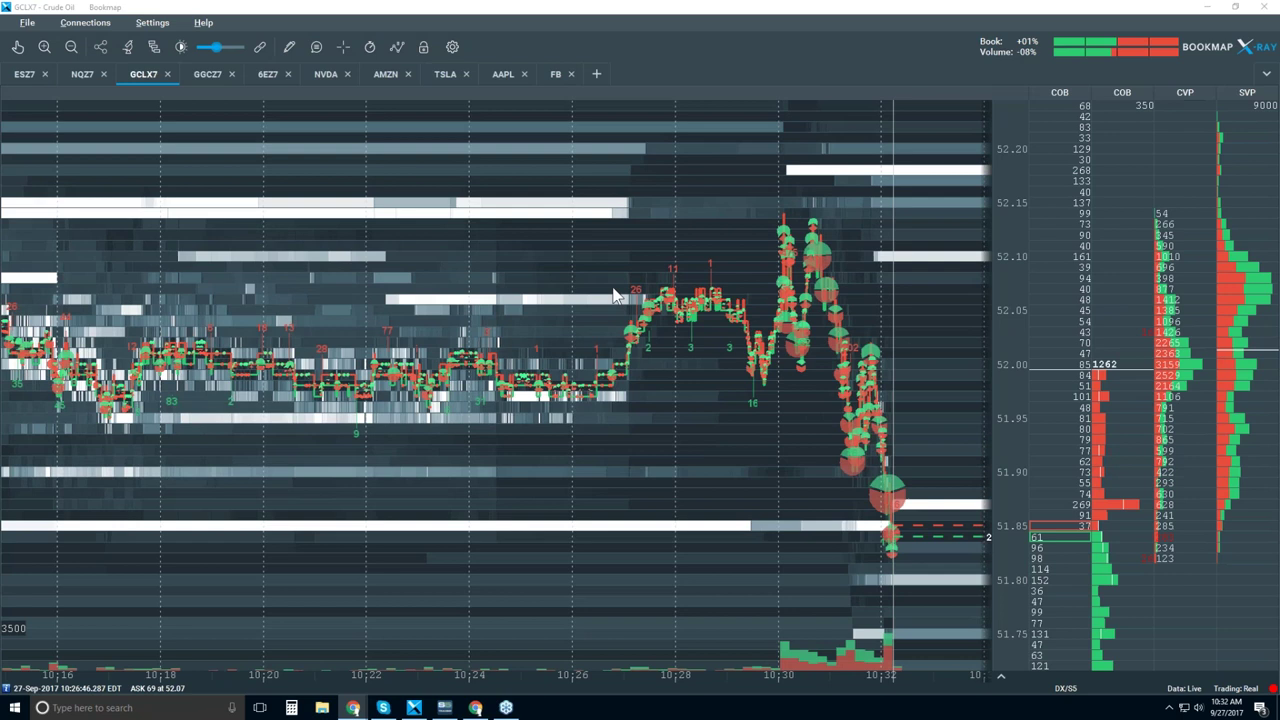
{"action": "scroll", "coordinate": [613, 292], "scroll_direction": "down", "scroll_amount": 1}
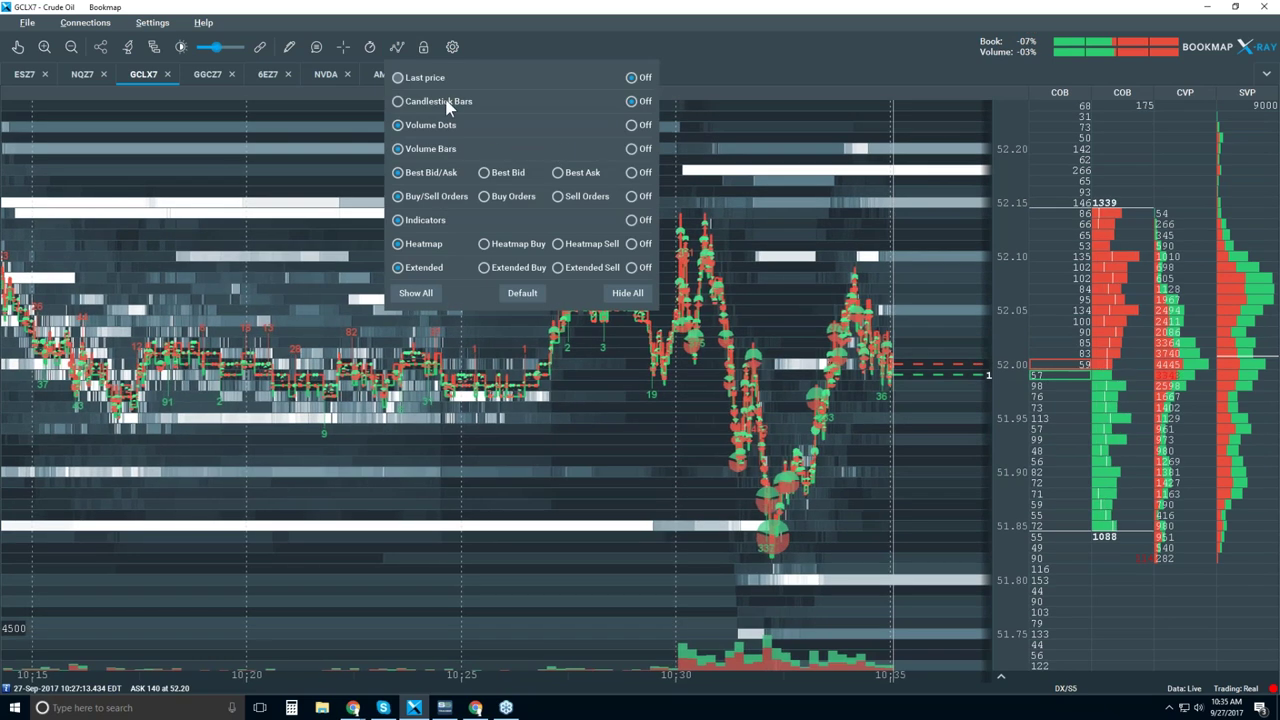
Step: Turn off Volume Dots, Best Bid/Ask, Indicators, Heatmap and Extended, then zoom the chart out
{"action": "left_click", "coordinate": [630, 124]}
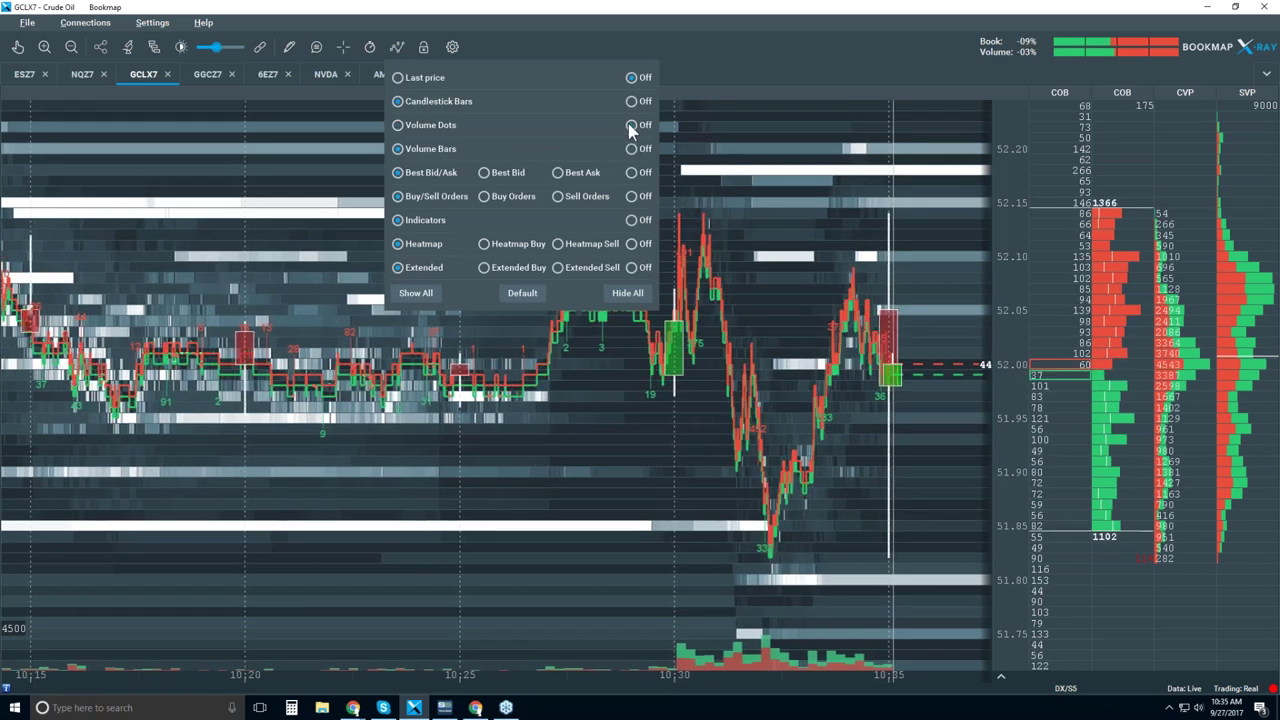
{"action": "left_click", "coordinate": [630, 175]}
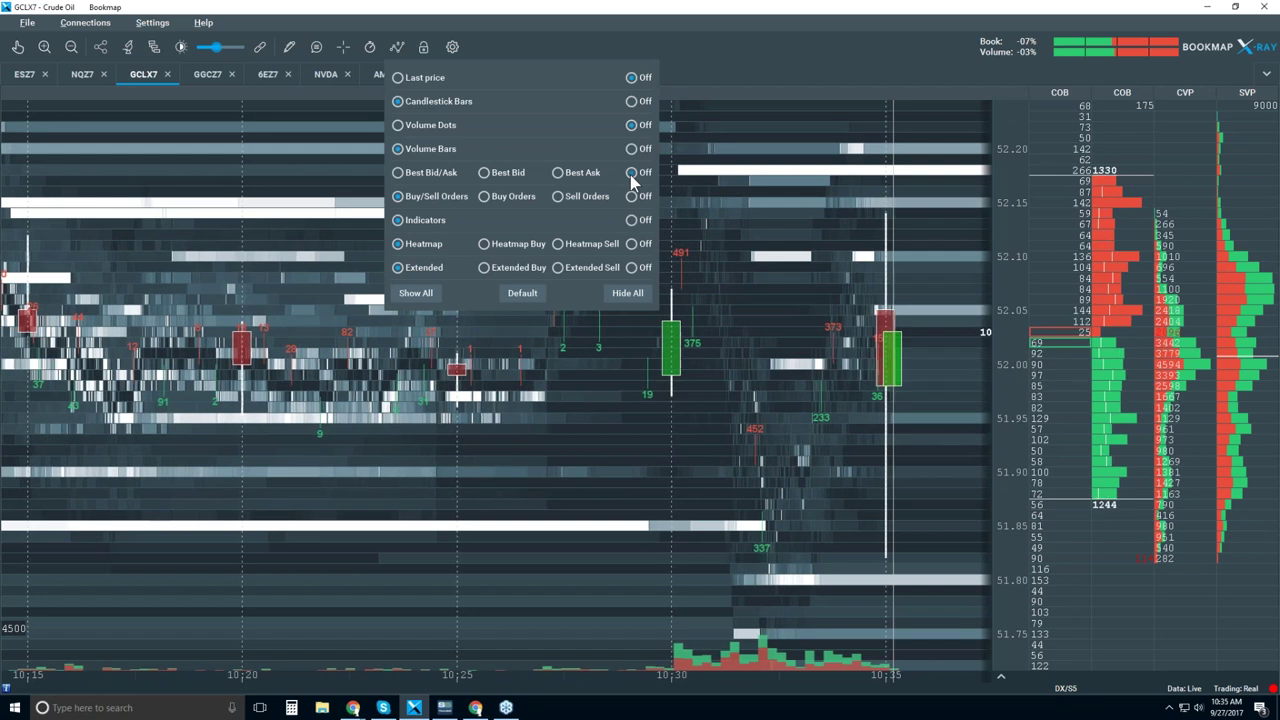
{"action": "left_click", "coordinate": [632, 220]}
{"action": "left_click", "coordinate": [633, 243]}
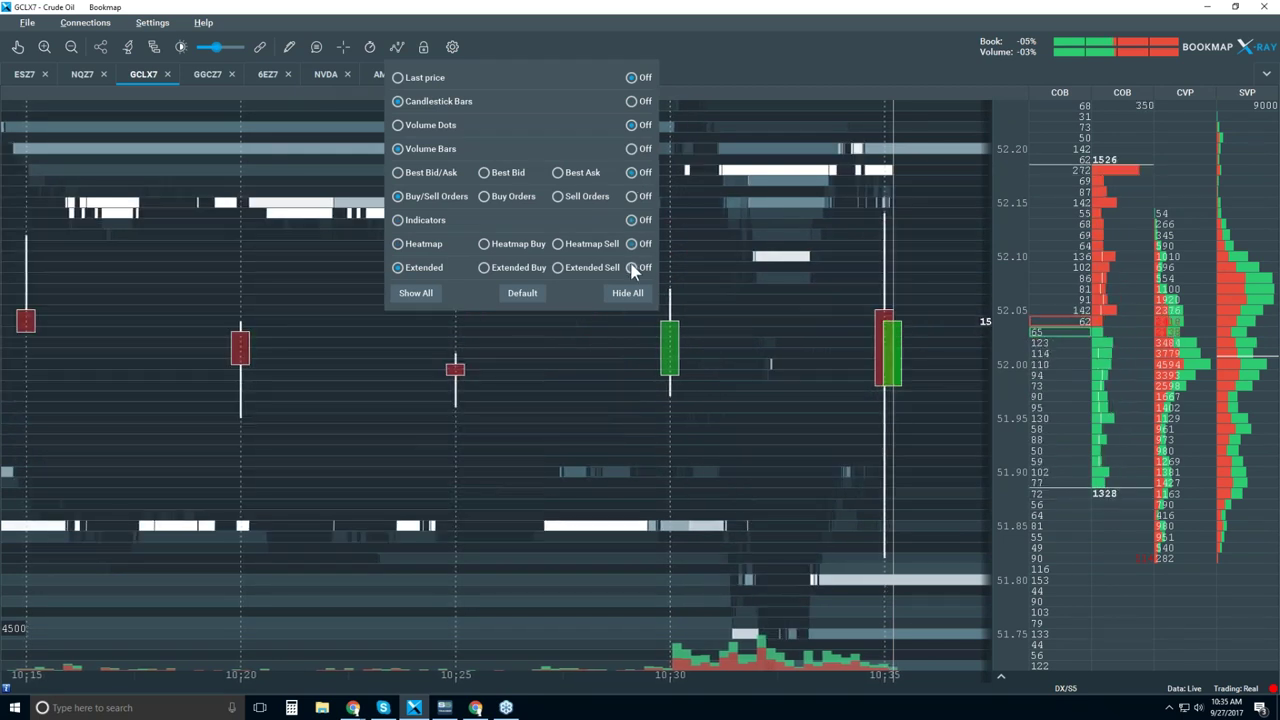
{"action": "left_click", "coordinate": [633, 267]}
{"action": "left_click", "coordinate": [773, 248]}
{"action": "scroll", "coordinate": [740, 250], "scroll_direction": "down", "scroll_amount": 5}
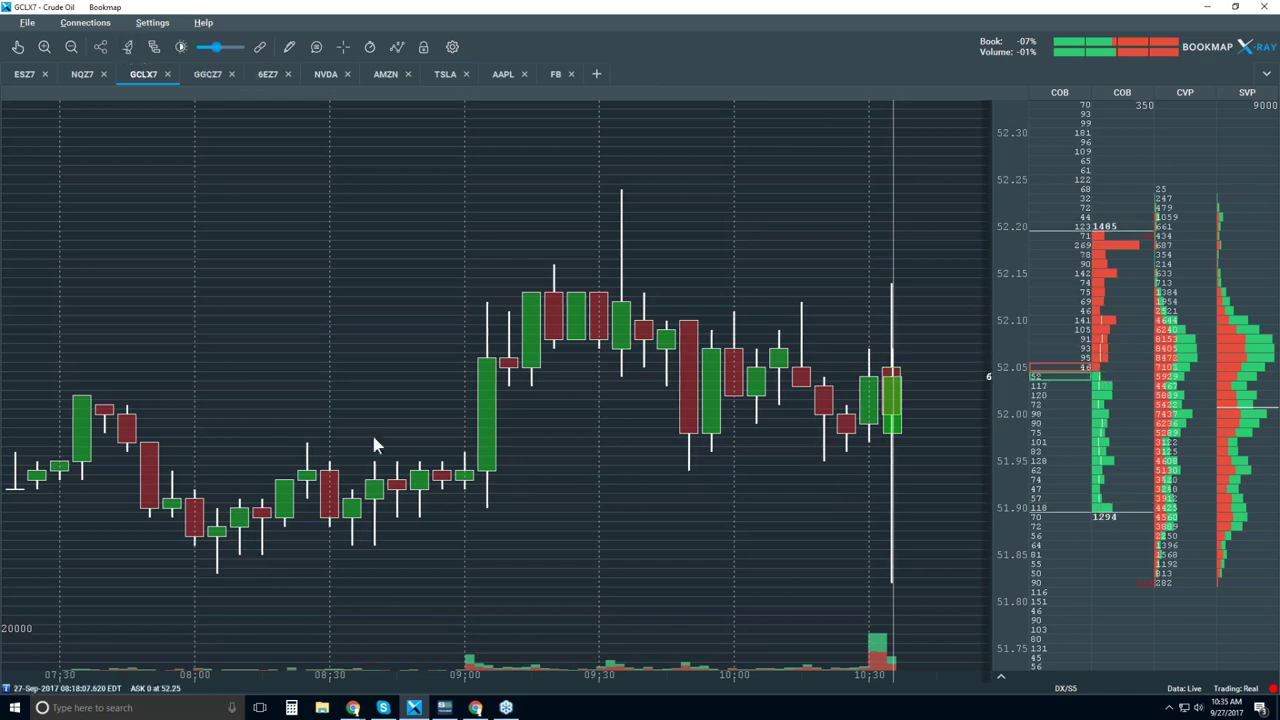
{"action": "left_click", "coordinate": [131, 47]}
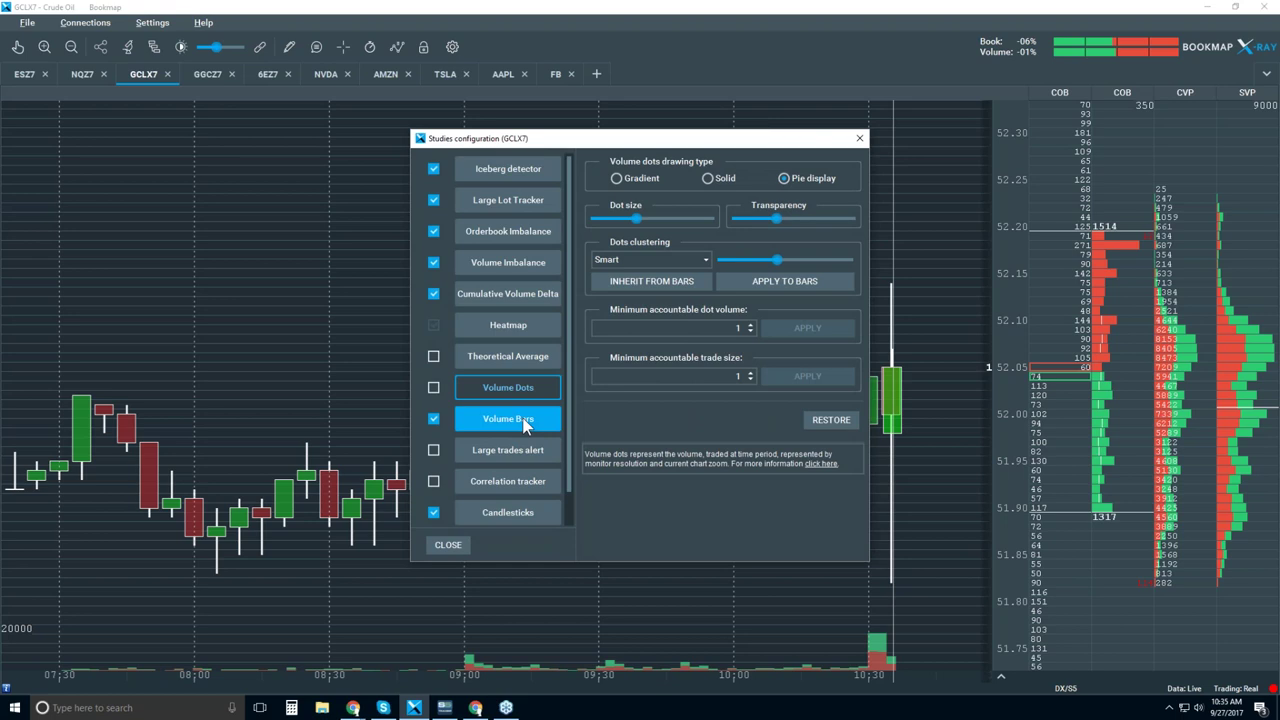
{"action": "left_click", "coordinate": [532, 514]}
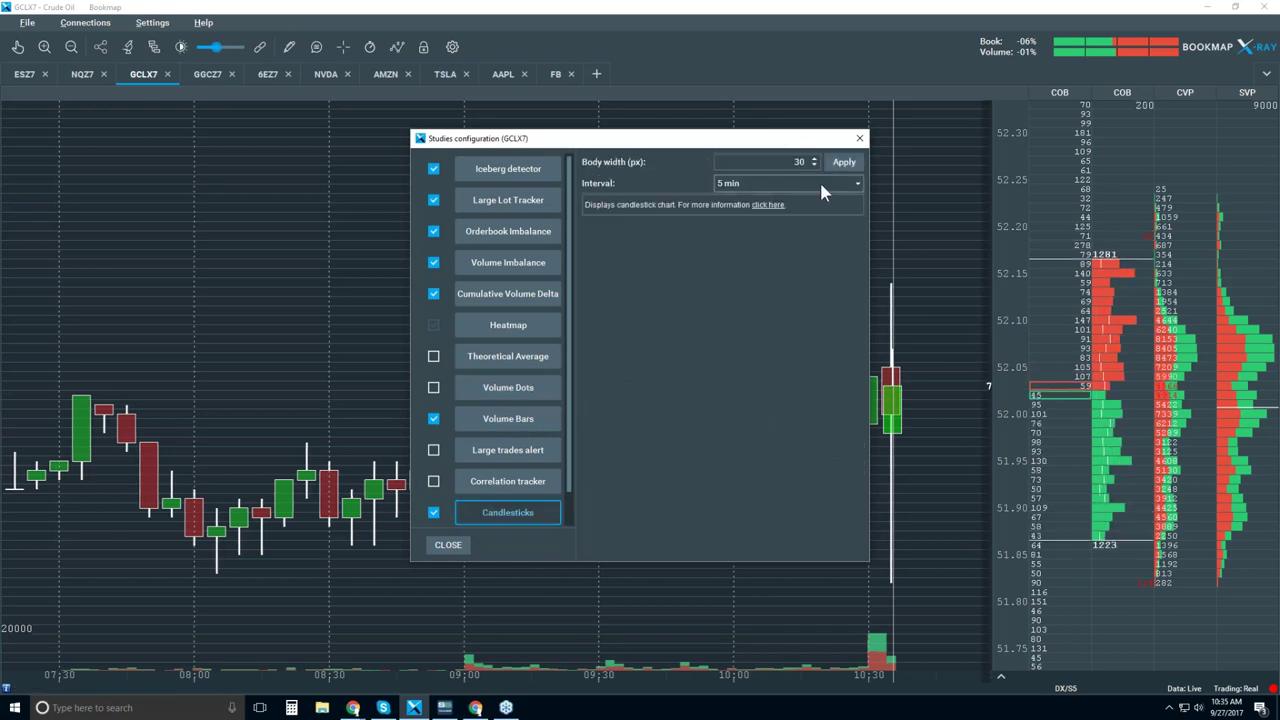
{"action": "left_click", "coordinate": [859, 138]}
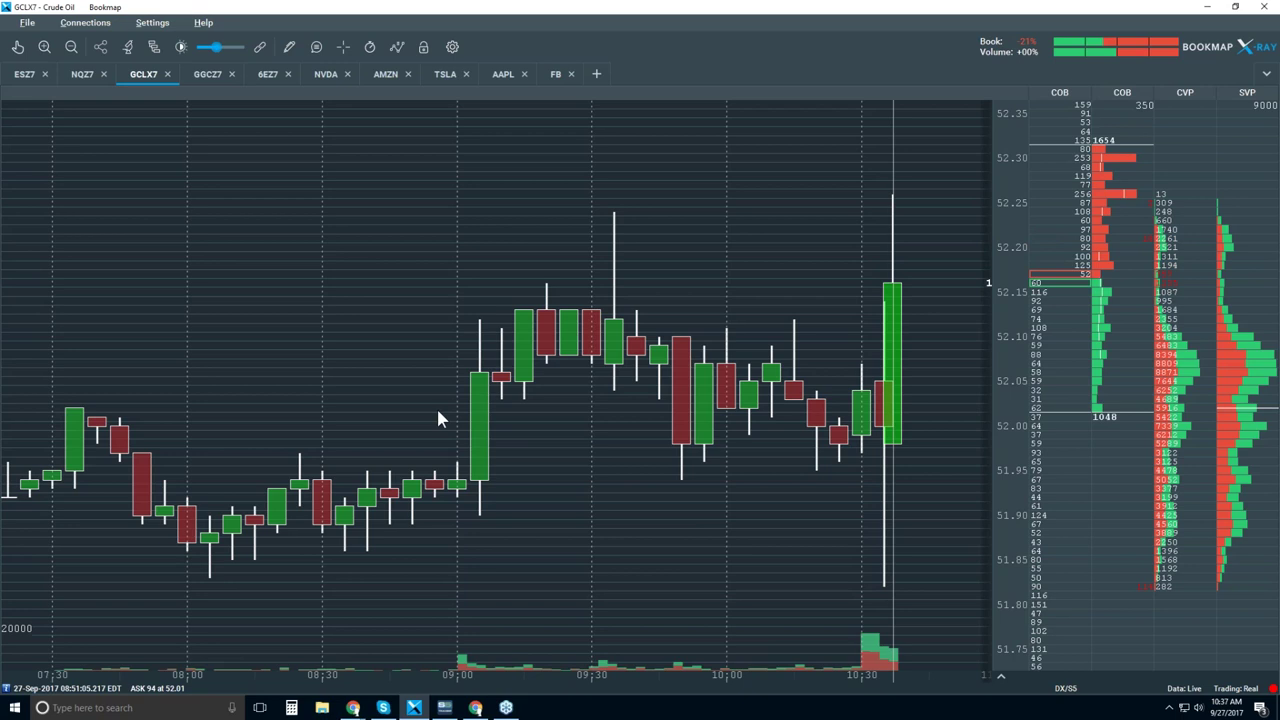
Step: Turn Best Bid/Ask back on in the visible components list
{"action": "left_click", "coordinate": [396, 46]}
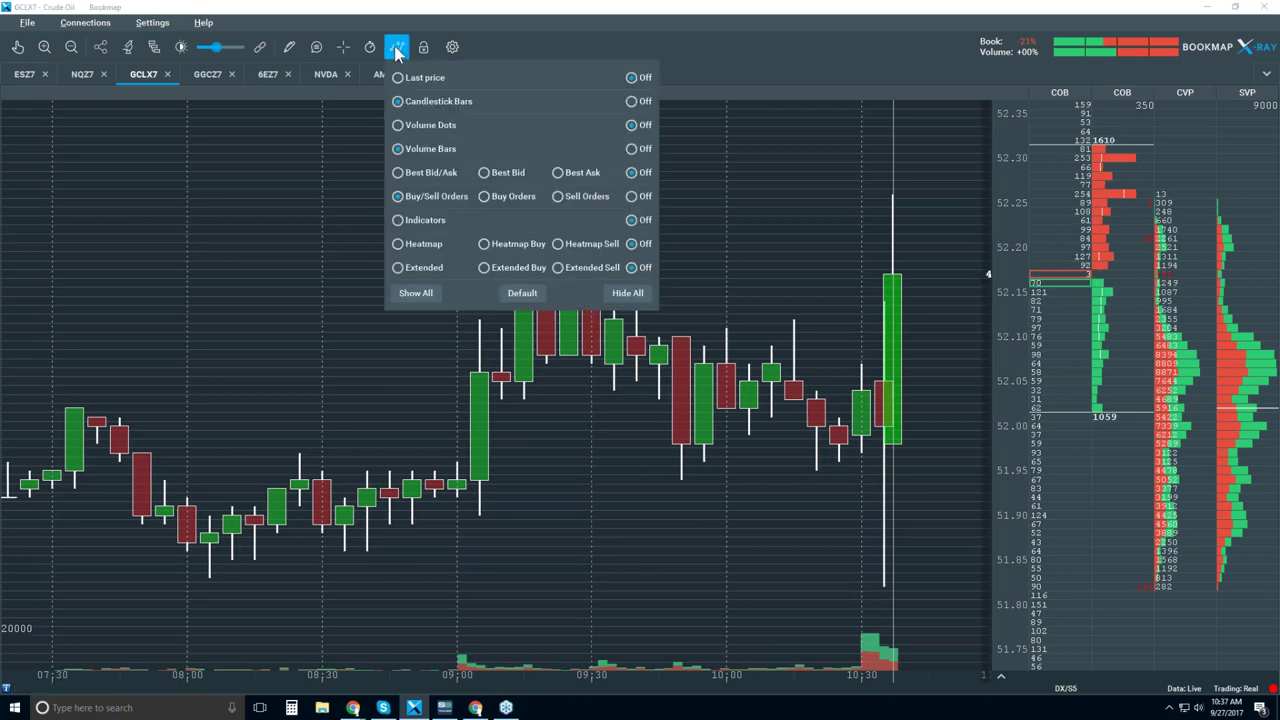
{"action": "left_click", "coordinate": [427, 176]}
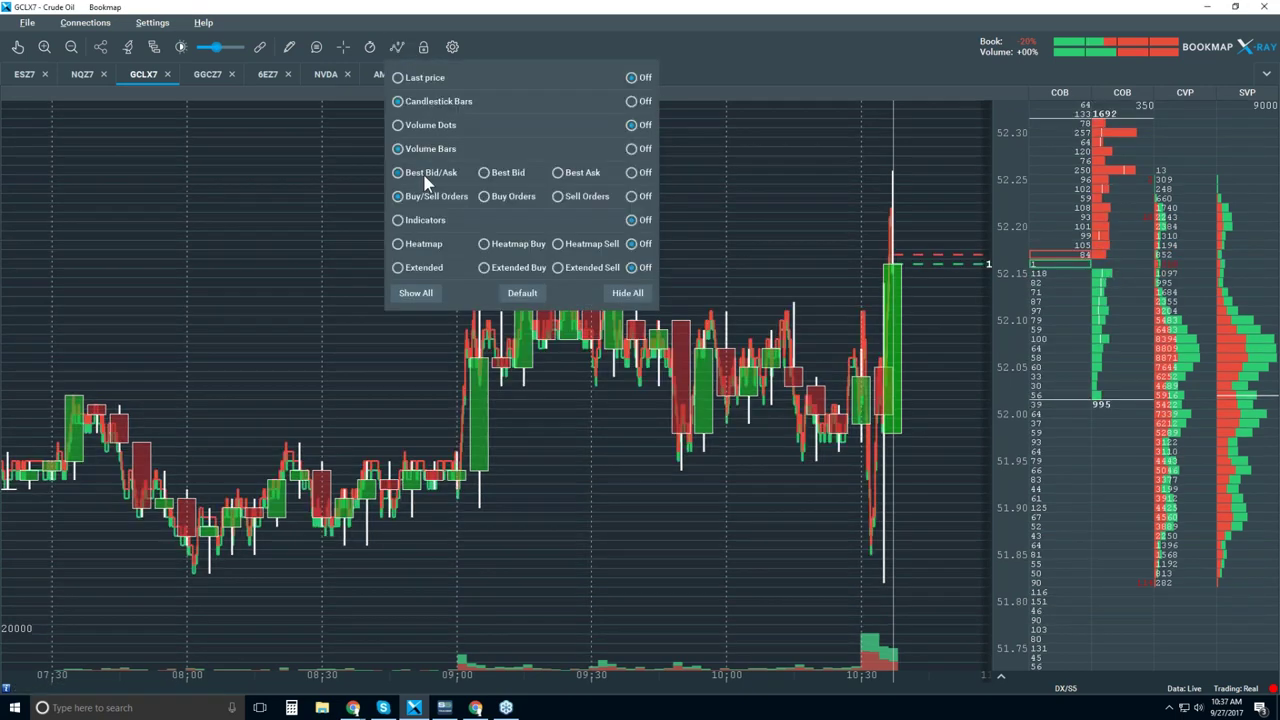
{"action": "left_click", "coordinate": [590, 430]}
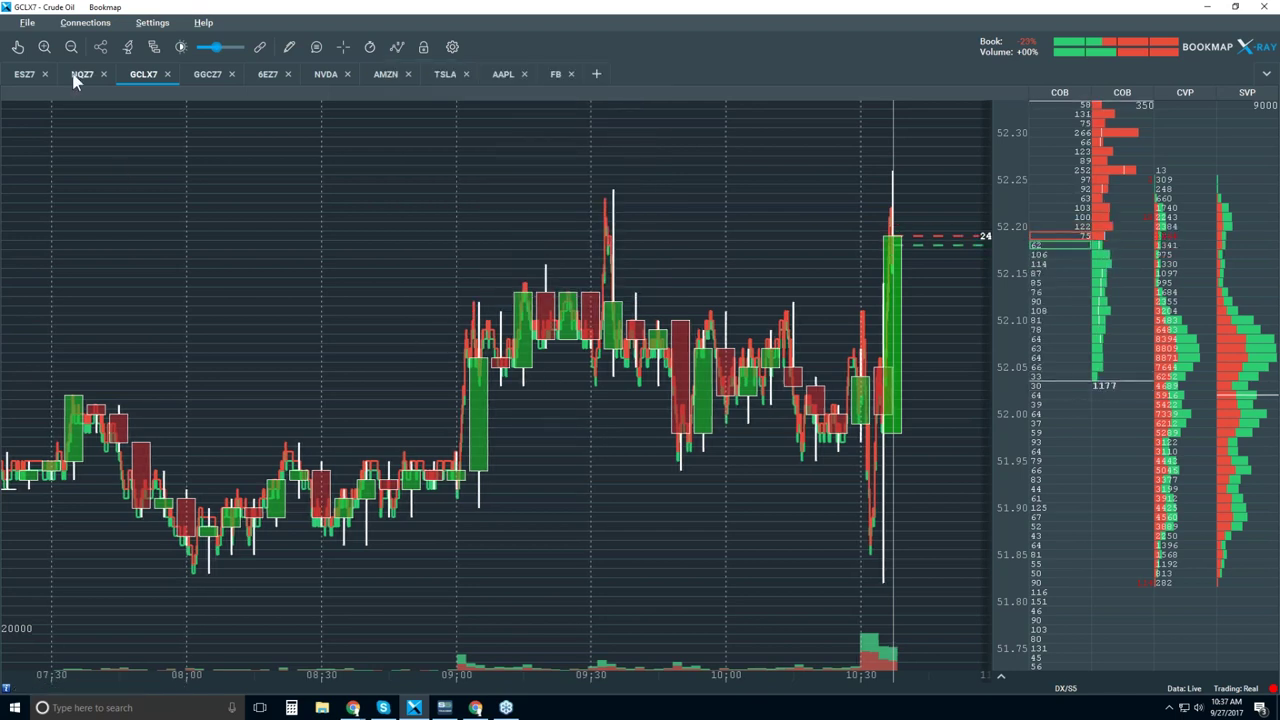
Step: With the hand tool, zoom and pan the chart toward times past 09:05
{"action": "left_click", "coordinate": [18, 50]}
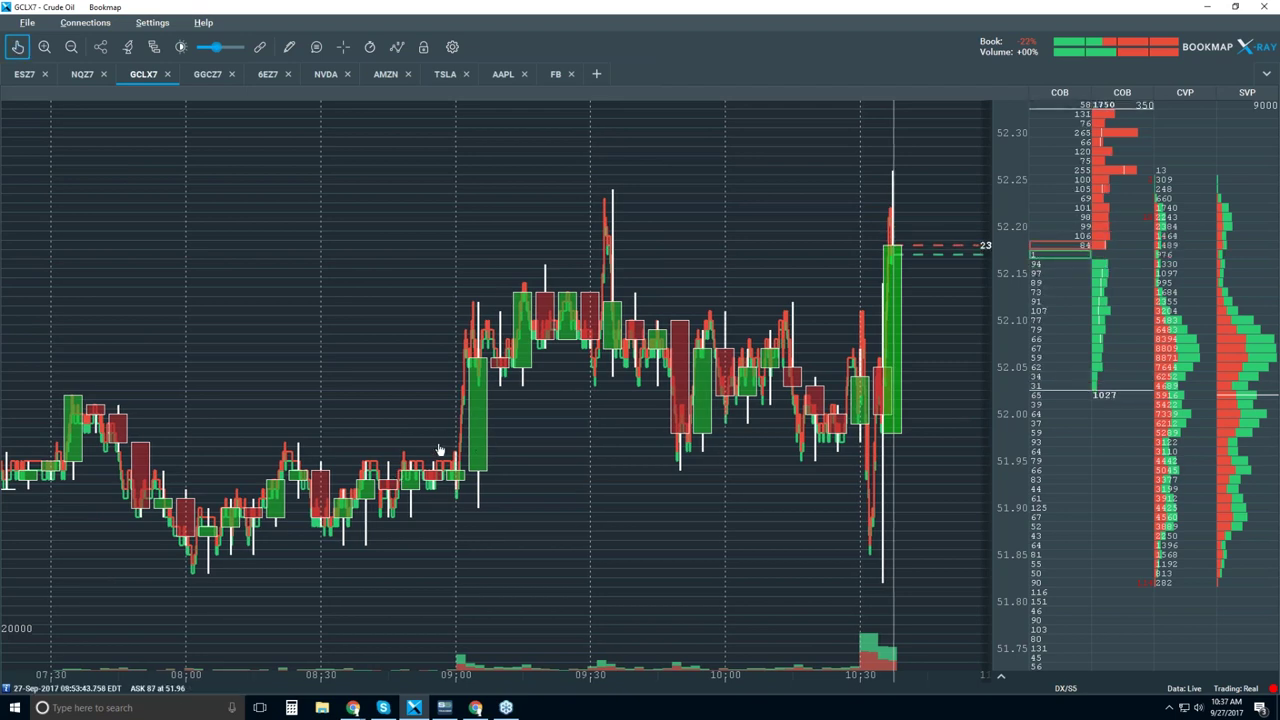
{"action": "scroll", "coordinate": [446, 449], "scroll_direction": "up", "scroll_amount": 5}
{"action": "scroll", "coordinate": [448, 439], "scroll_direction": "up", "scroll_amount": 1}
{"action": "scroll", "coordinate": [699, 389], "scroll_direction": "down", "scroll_amount": 2}
{"action": "left_click_drag", "start_coordinate": [713, 371], "coordinate": [378, 346]}
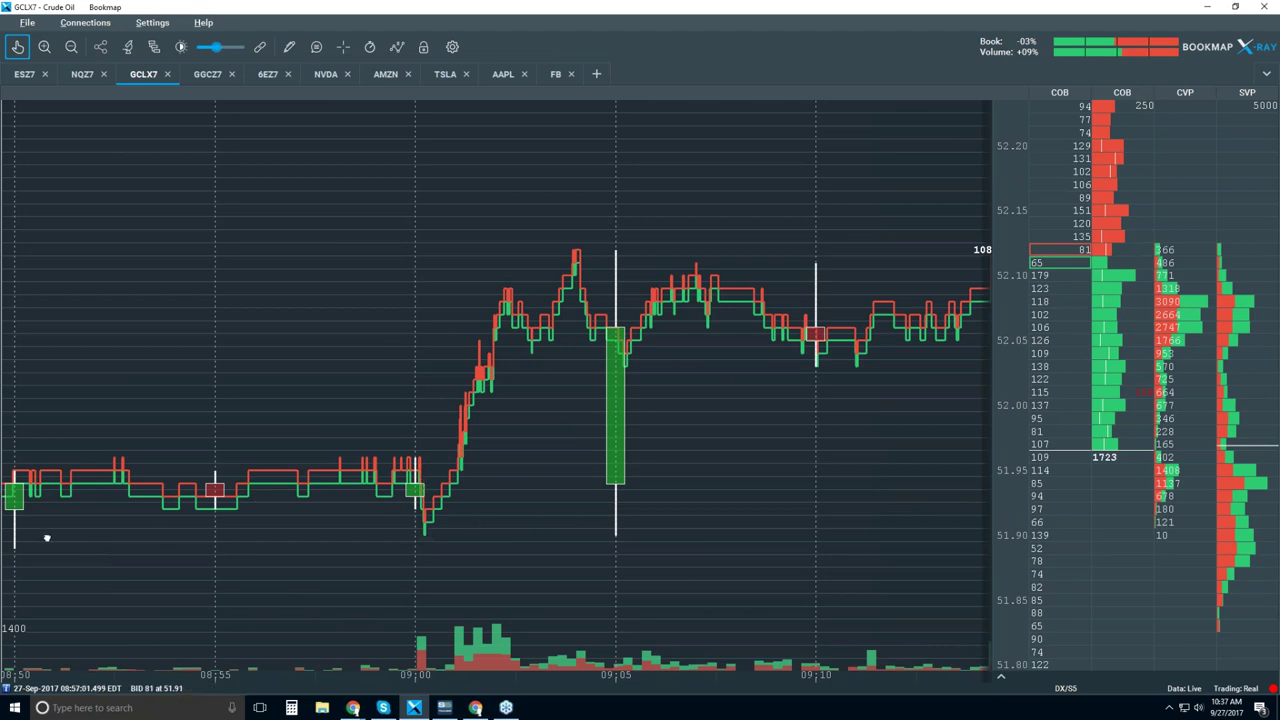
Step: Pan the chart back to show 08:50–09:10 and the jump toward 52.10
{"action": "left_click_drag", "start_coordinate": [200, 543], "coordinate": [375, 530]}
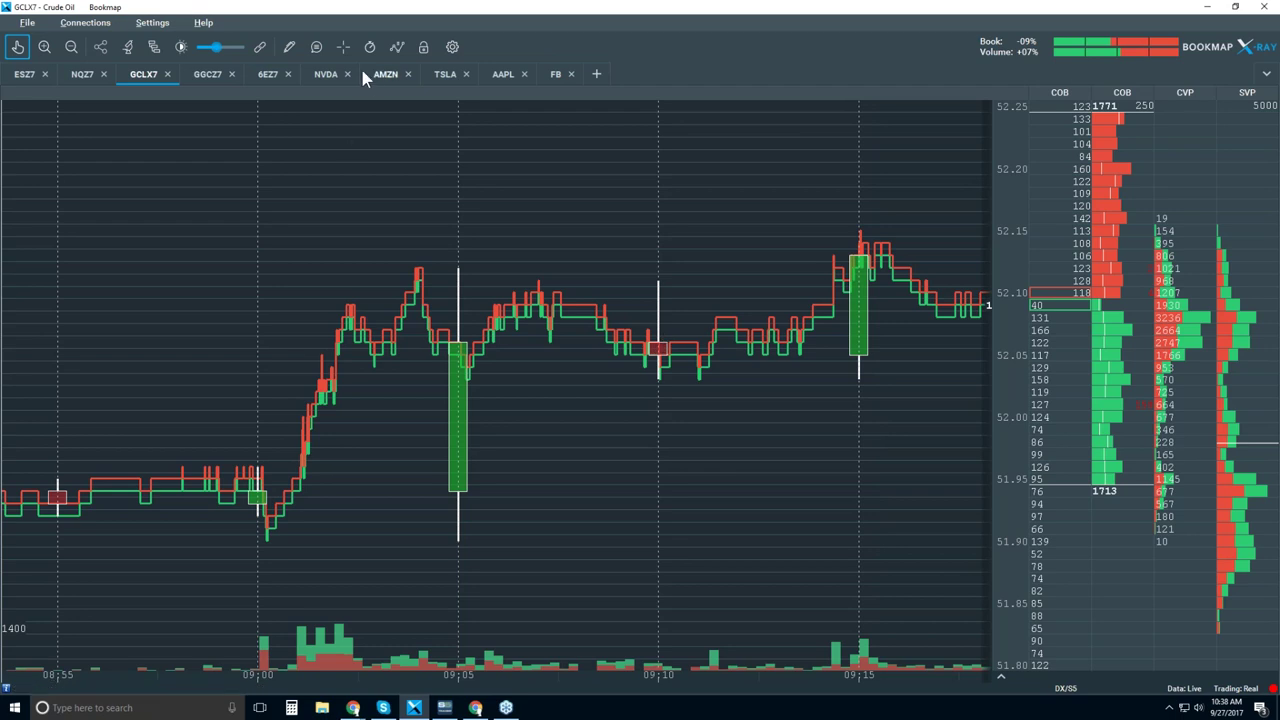
Step: Switch Volume Dots on in the visible components list
{"action": "left_click", "coordinate": [397, 47]}
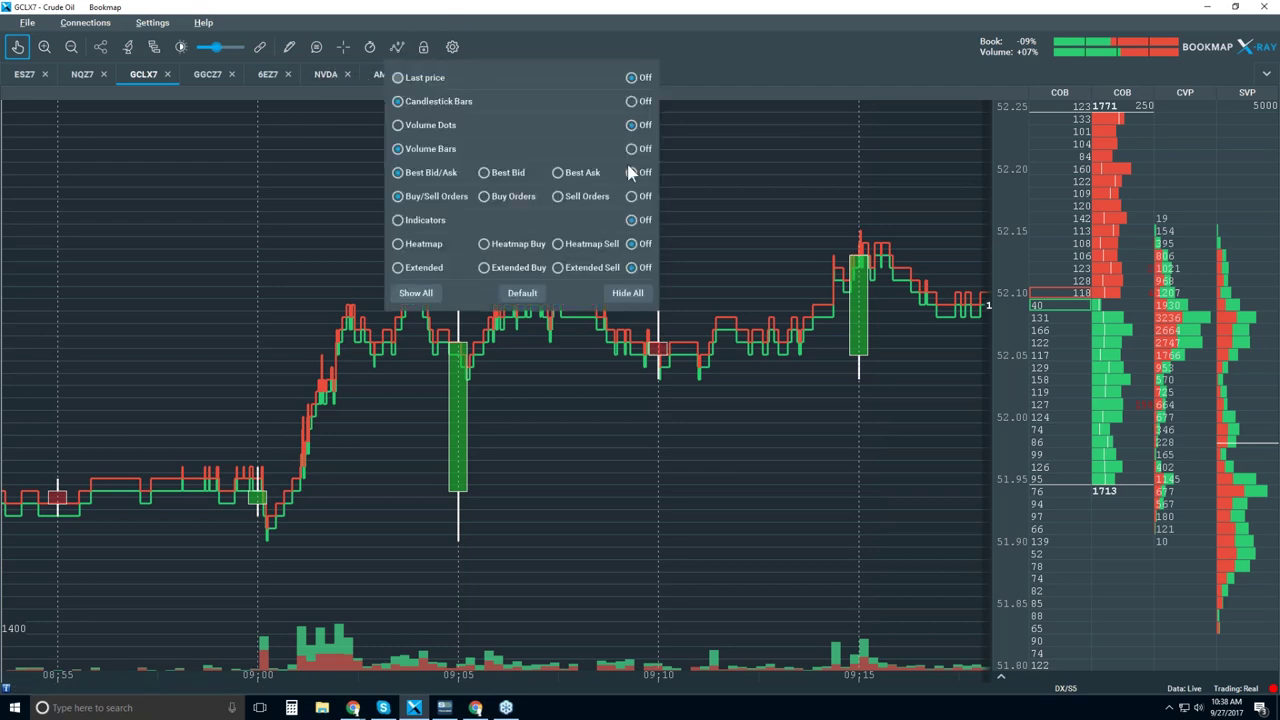
{"action": "left_click", "coordinate": [425, 125]}
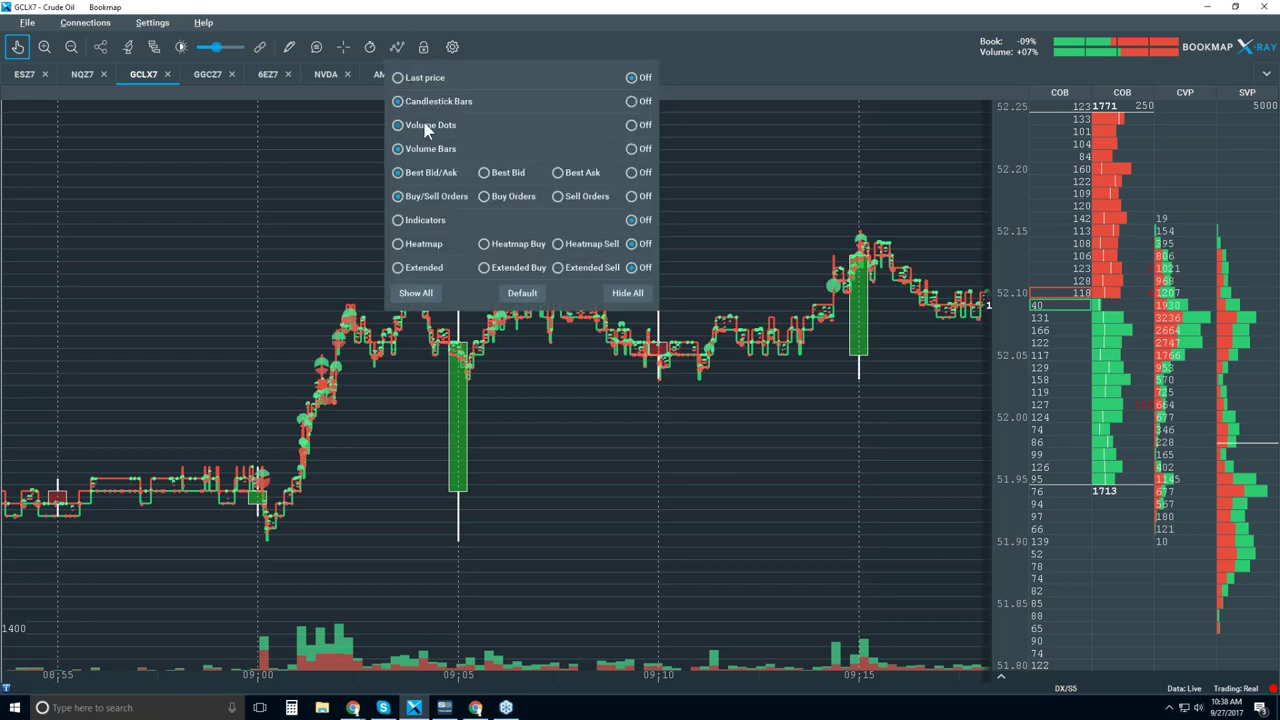
{"action": "left_click", "coordinate": [760, 181]}
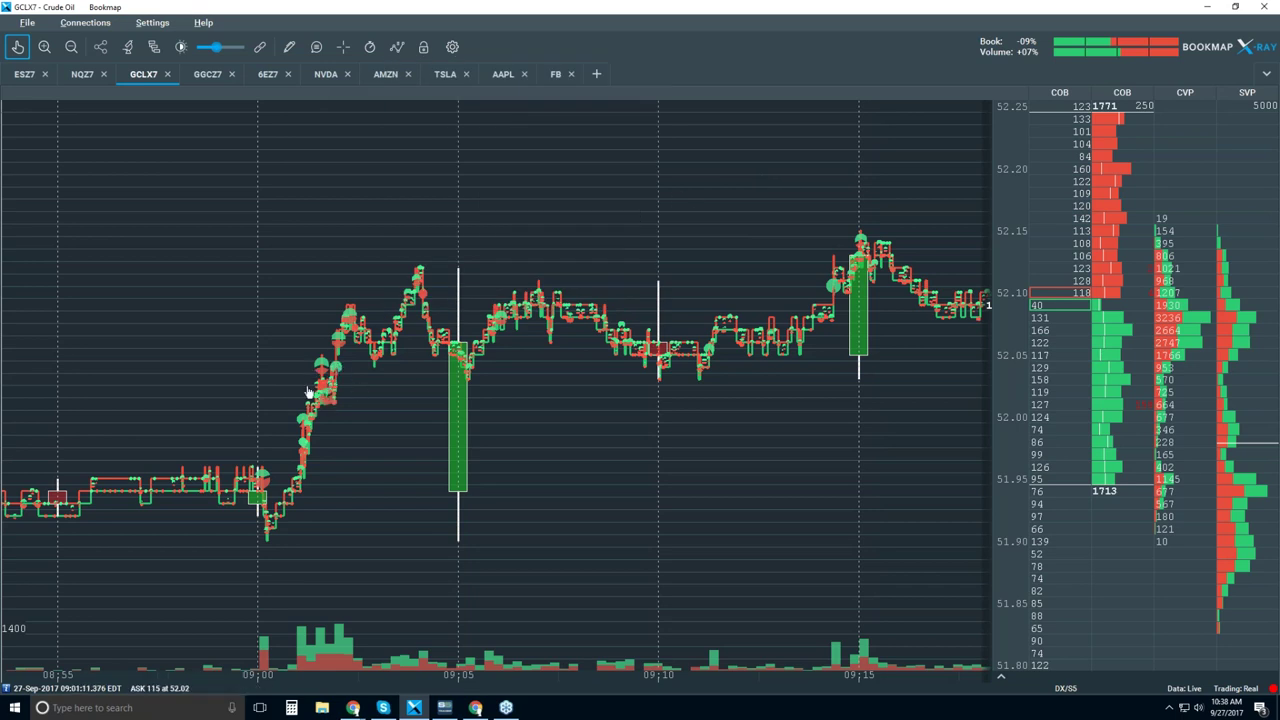
Step: Zoom the time axis in to about 09:02:13–09:02:18
{"action": "scroll", "coordinate": [323, 401], "scroll_direction": "up", "scroll_amount": 5}
{"action": "scroll", "coordinate": [340, 366], "scroll_direction": "up", "scroll_amount": 1}
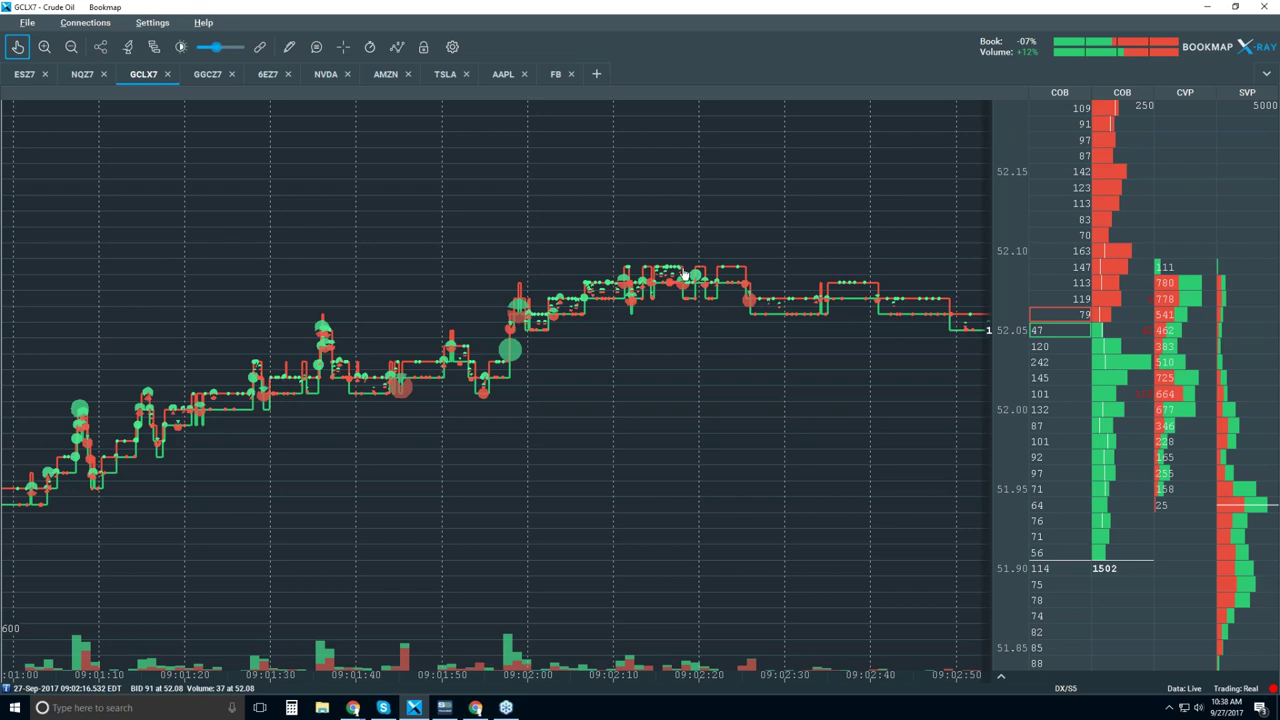
{"action": "scroll", "coordinate": [675, 278], "scroll_direction": "up", "scroll_amount": 5}
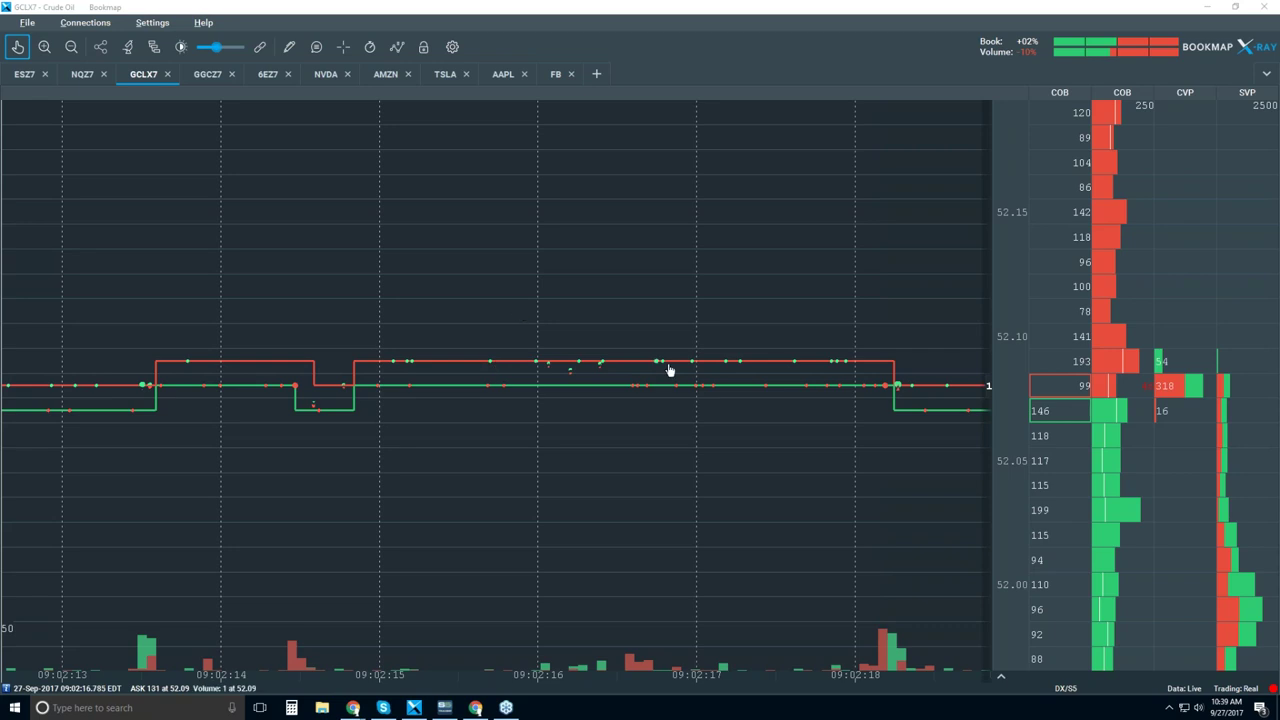
Step: Enable tooltip-mode data bubbles showing time, bid/ask size and volume
{"action": "left_click", "coordinate": [316, 52]}
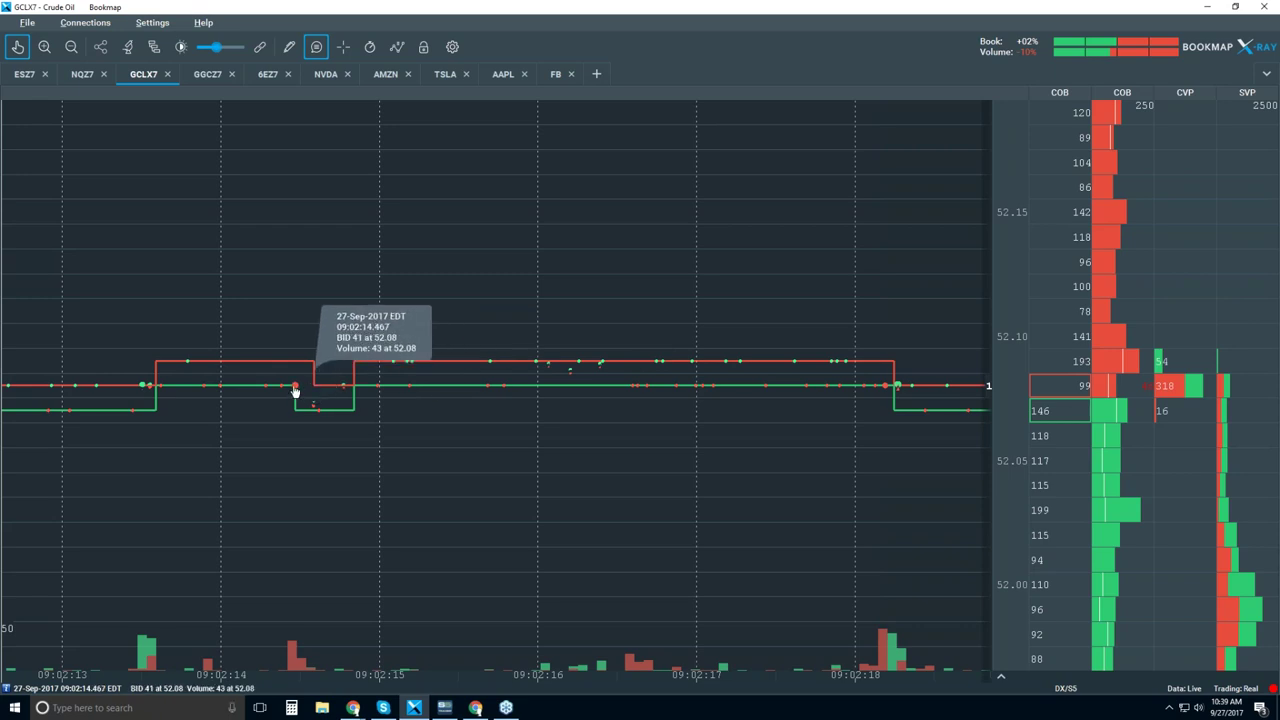
{"action": "scroll", "coordinate": [297, 392], "scroll_direction": "up", "scroll_amount": 4}
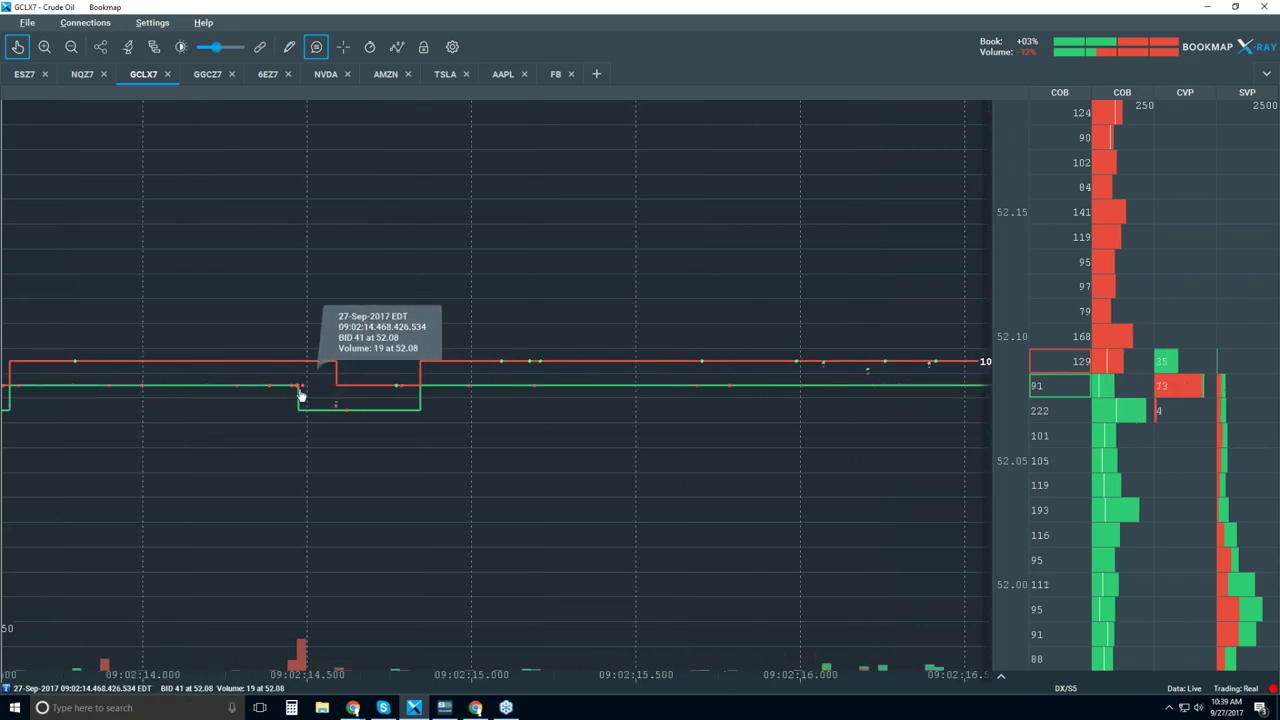
{"action": "scroll", "coordinate": [297, 392], "scroll_direction": "up", "scroll_amount": 6}
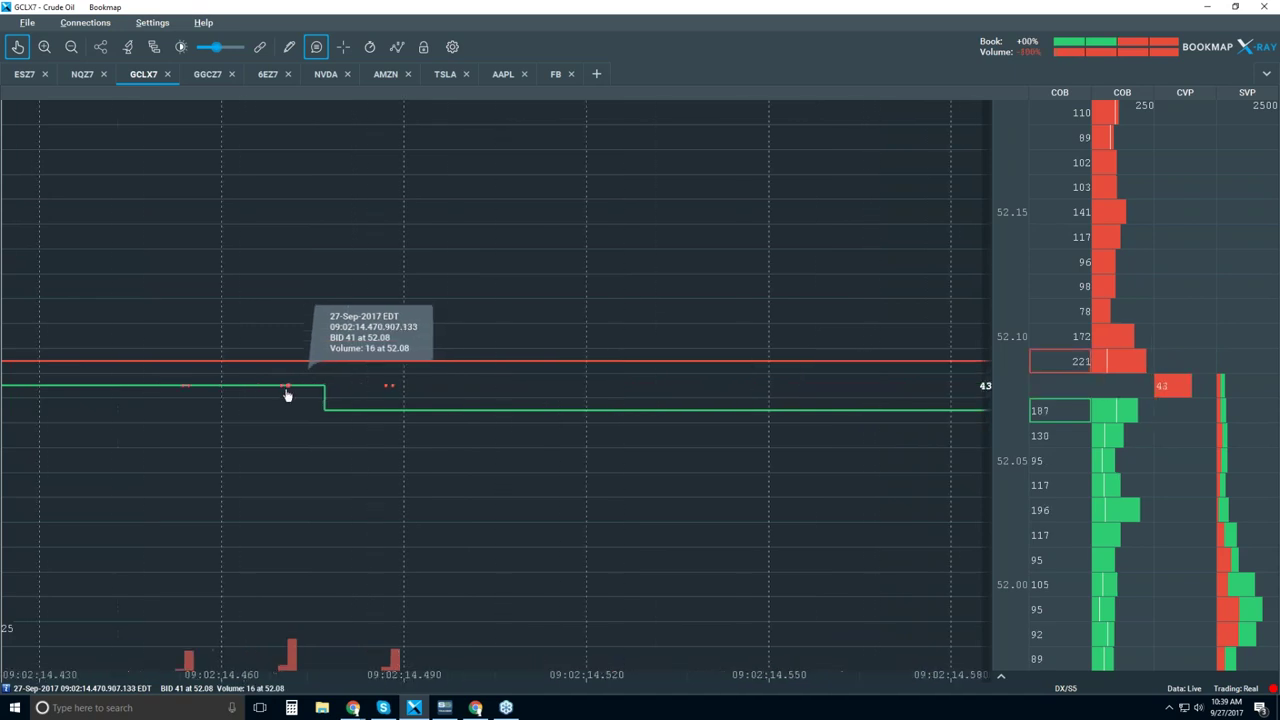
{"action": "scroll", "coordinate": [285, 395], "scroll_direction": "up", "scroll_amount": 4}
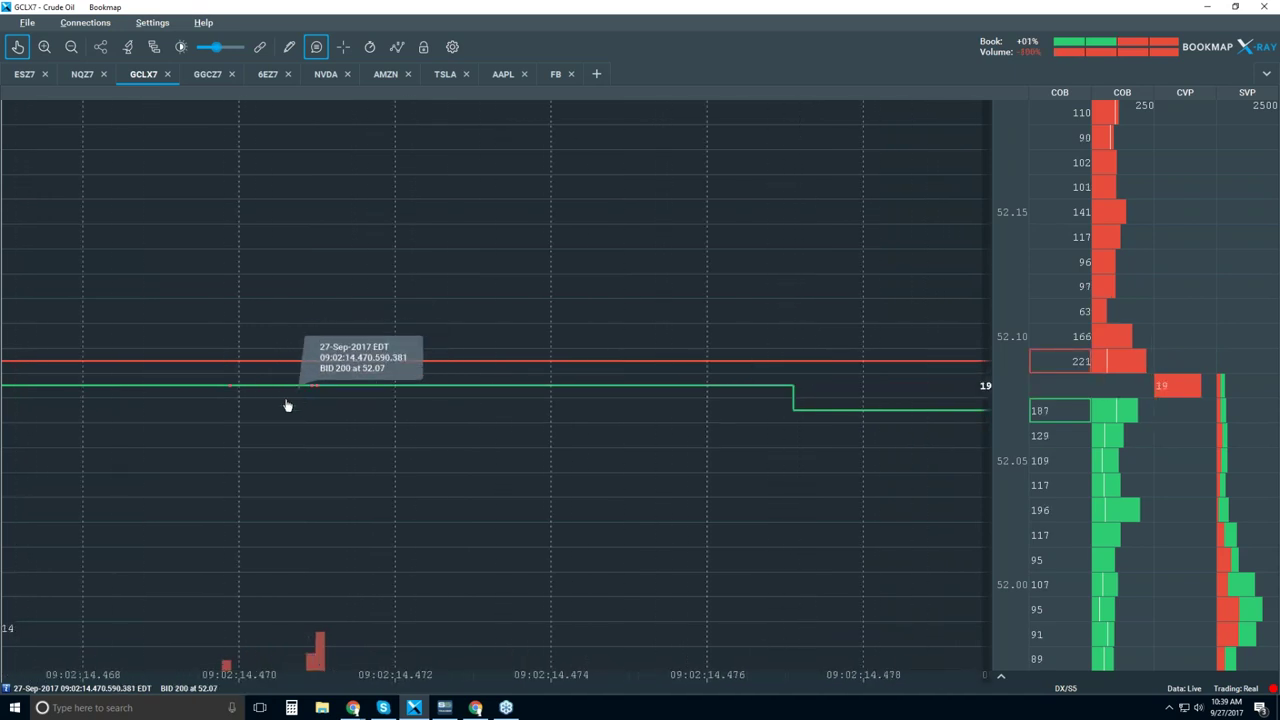
{"action": "scroll", "coordinate": [484, 402], "scroll_direction": "up", "scroll_amount": 5}
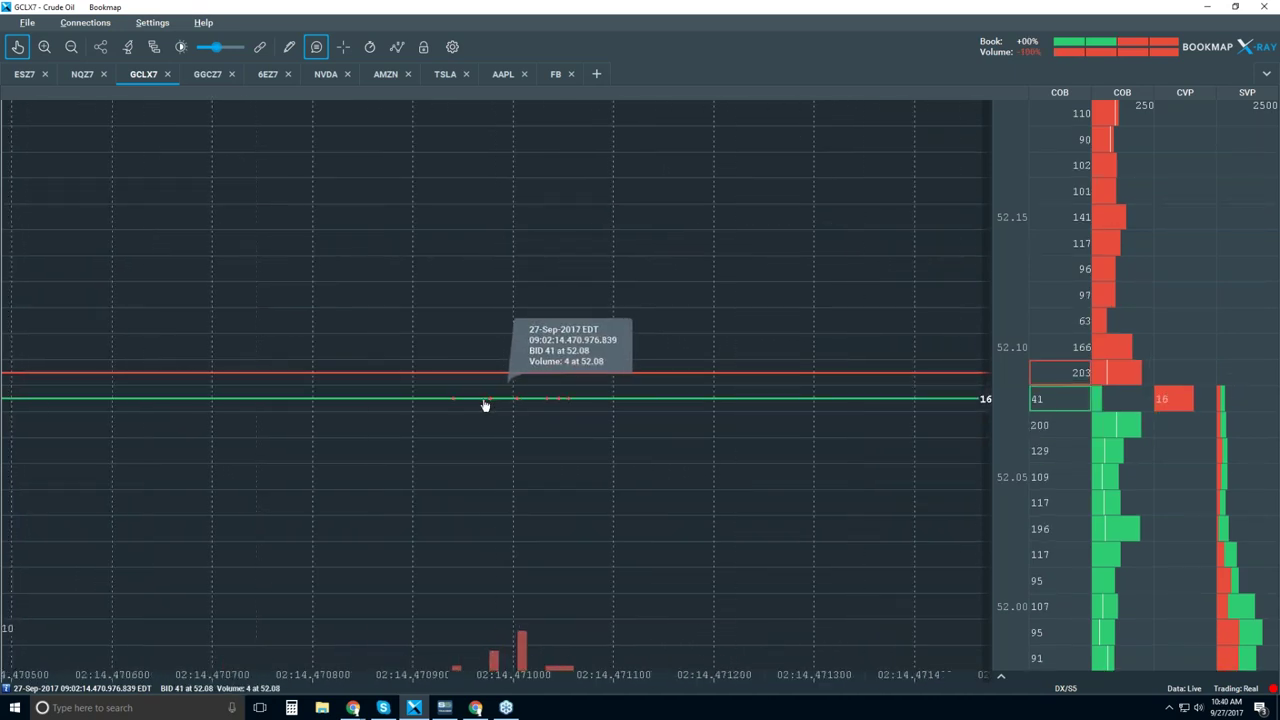
{"action": "scroll", "coordinate": [488, 405], "scroll_direction": "up", "scroll_amount": 3}
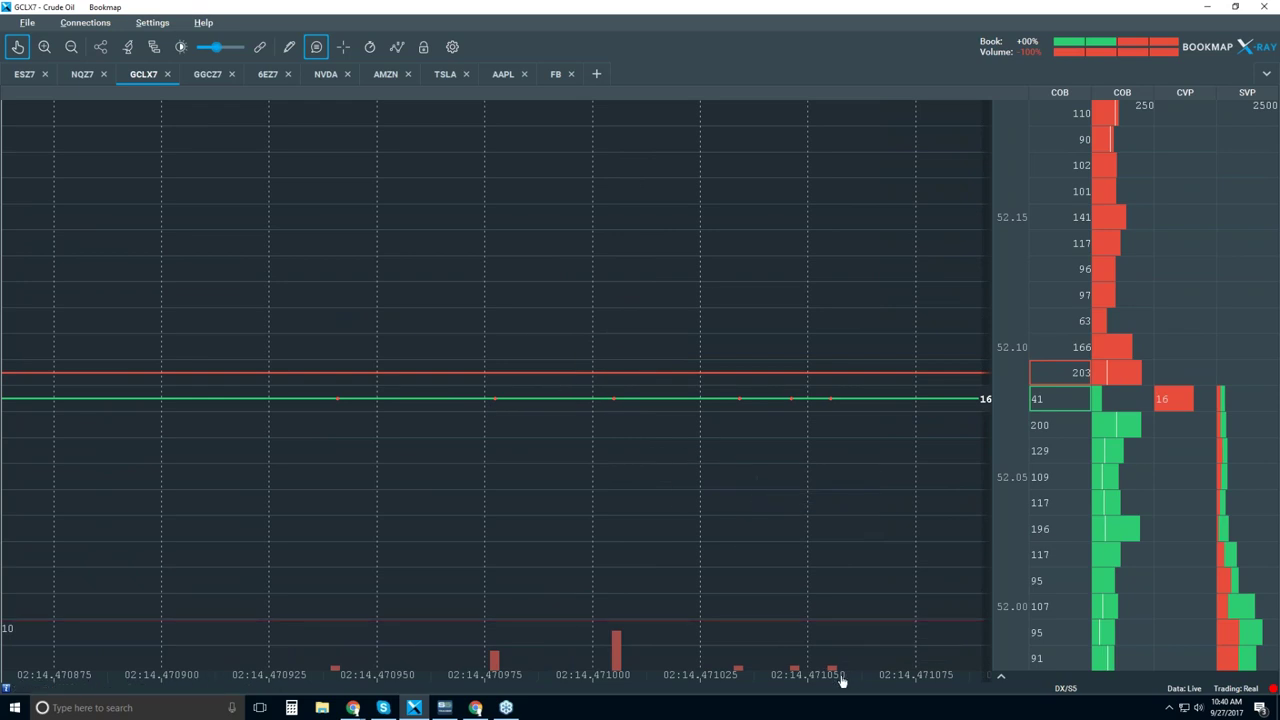
{"action": "scroll", "coordinate": [810, 410], "scroll_direction": "up", "scroll_amount": 3}
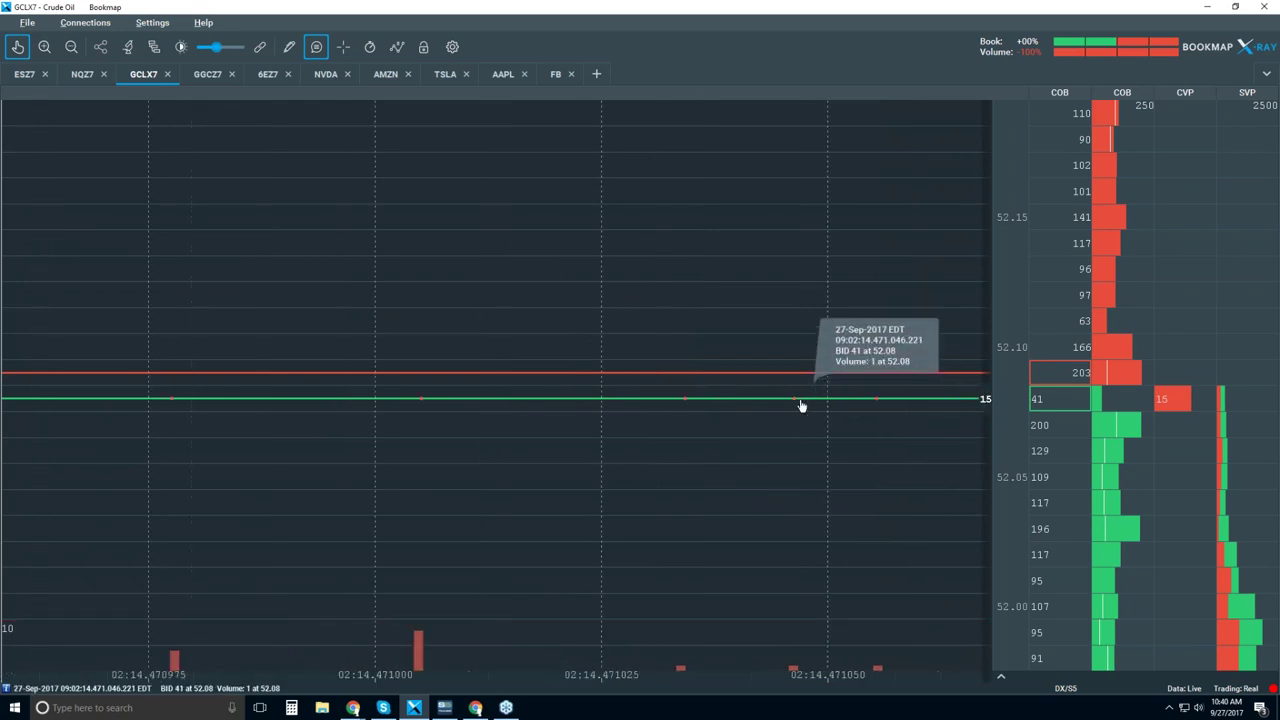
{"action": "scroll", "coordinate": [588, 437], "scroll_direction": "up", "scroll_amount": 4}
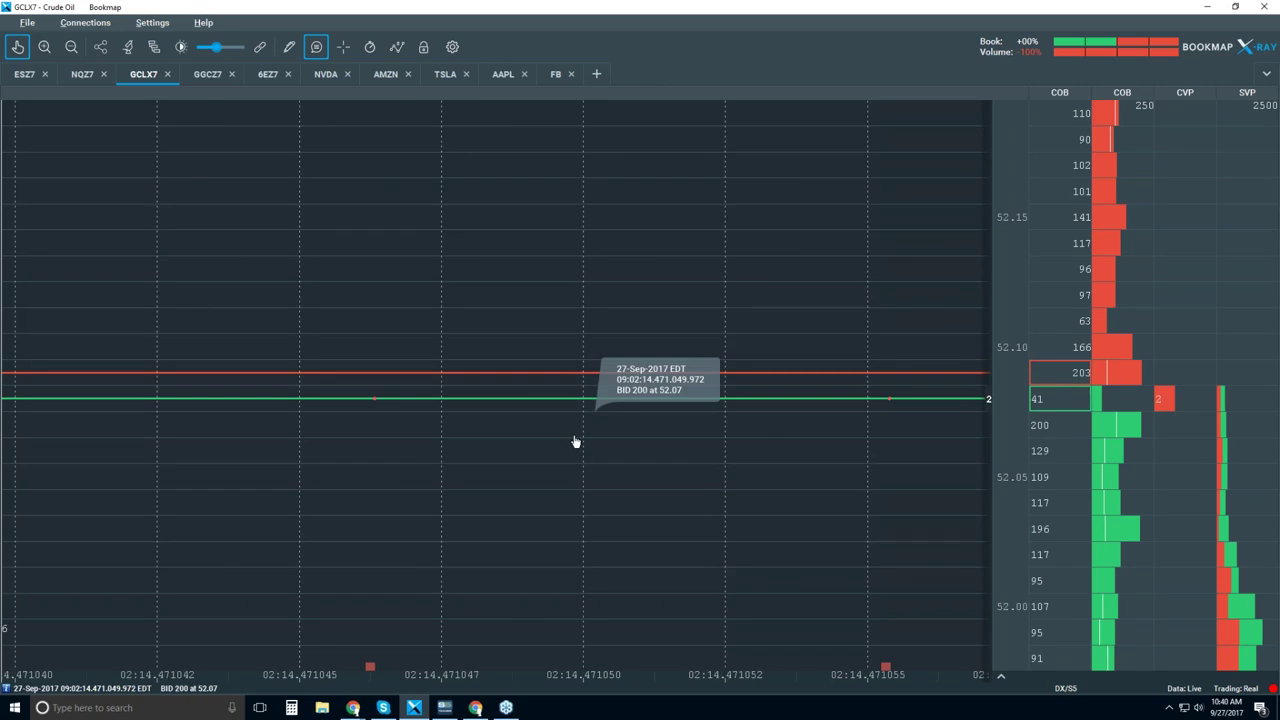
{"action": "scroll", "coordinate": [559, 496], "scroll_direction": "up", "scroll_amount": 1}
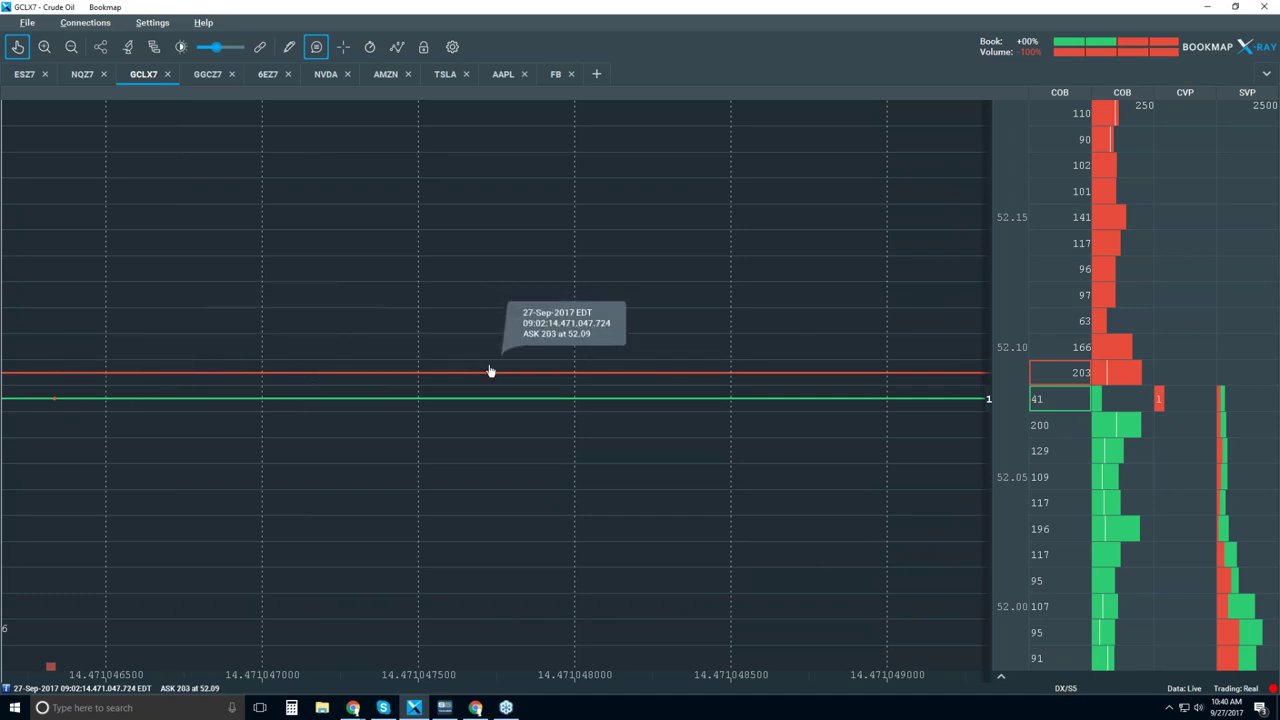
{"action": "scroll", "coordinate": [490, 371], "scroll_direction": "up", "scroll_amount": 5}
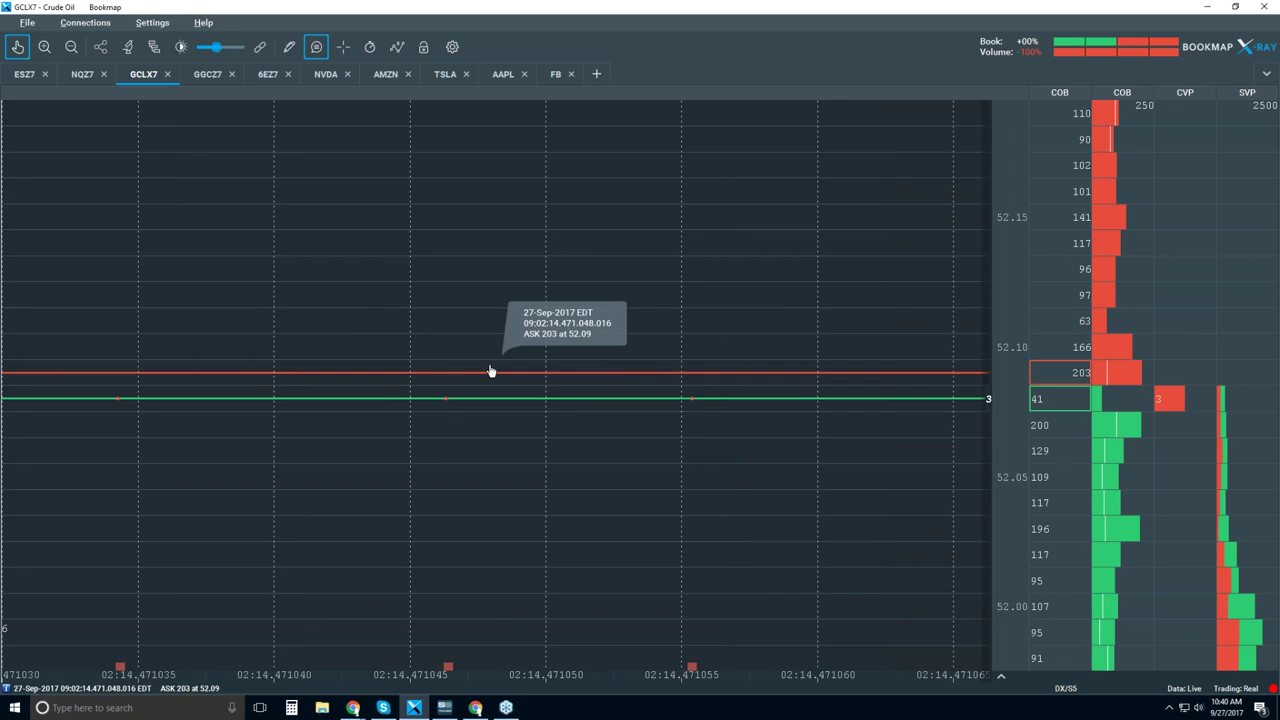
{"action": "scroll", "coordinate": [490, 371], "scroll_direction": "down", "scroll_amount": 3}
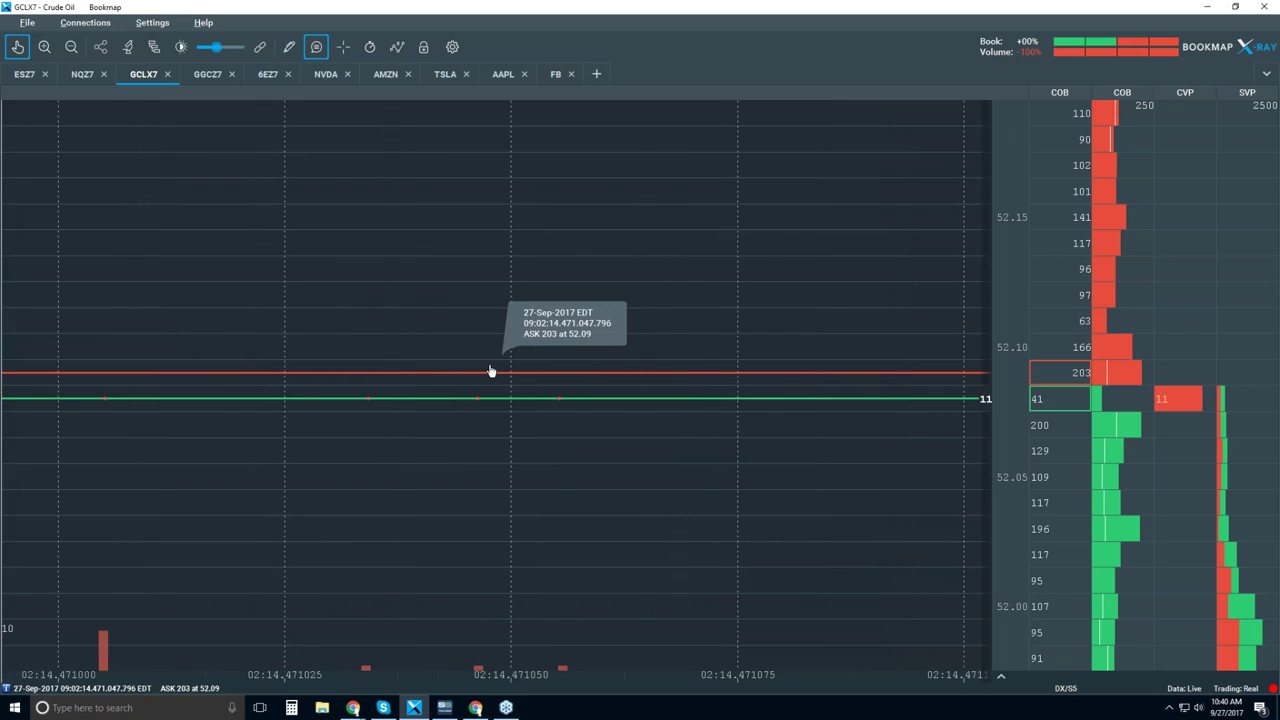
{"action": "scroll", "coordinate": [490, 371], "scroll_direction": "down", "scroll_amount": 1}
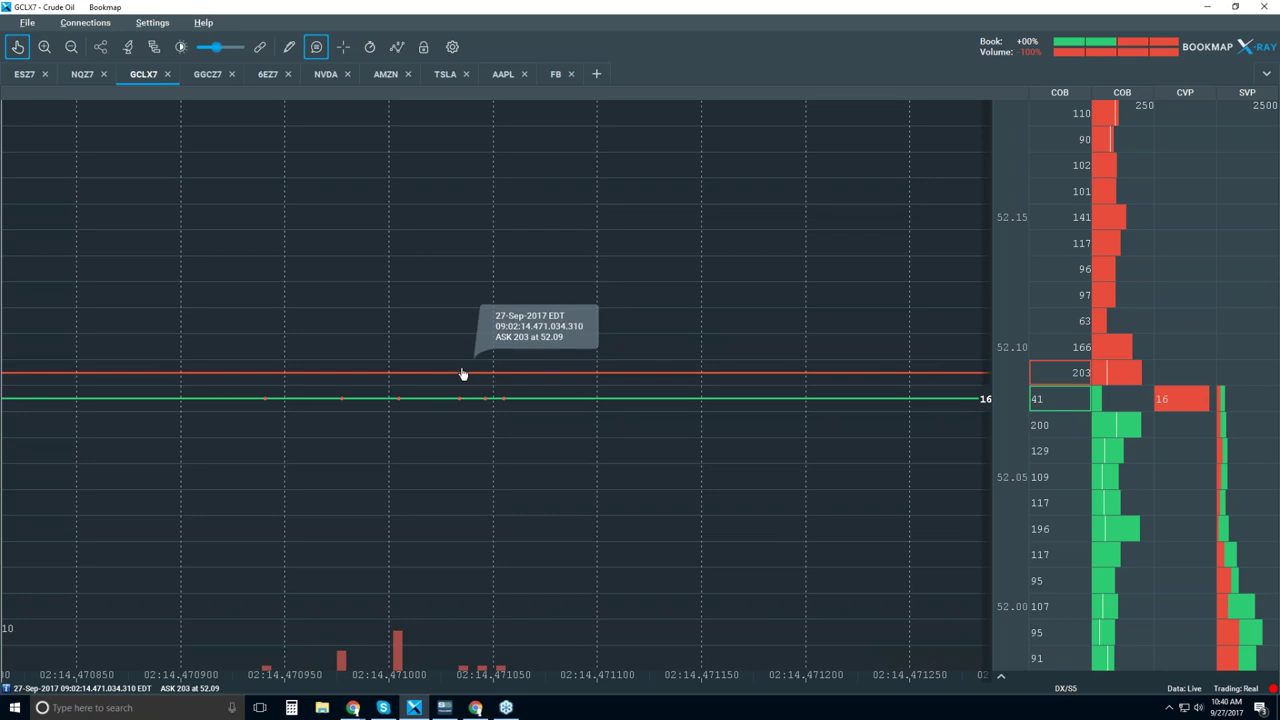
{"action": "scroll", "coordinate": [463, 374], "scroll_direction": "down", "scroll_amount": 5}
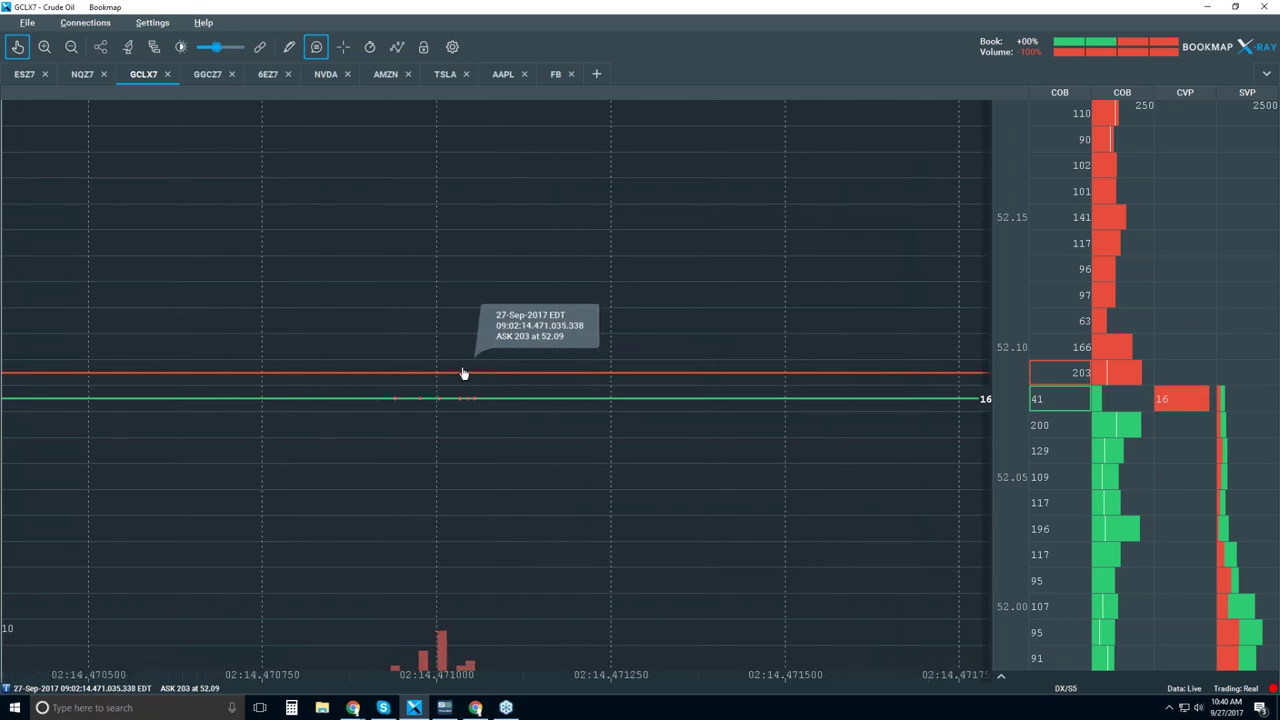
{"action": "scroll", "coordinate": [463, 374], "scroll_direction": "down", "scroll_amount": 4}
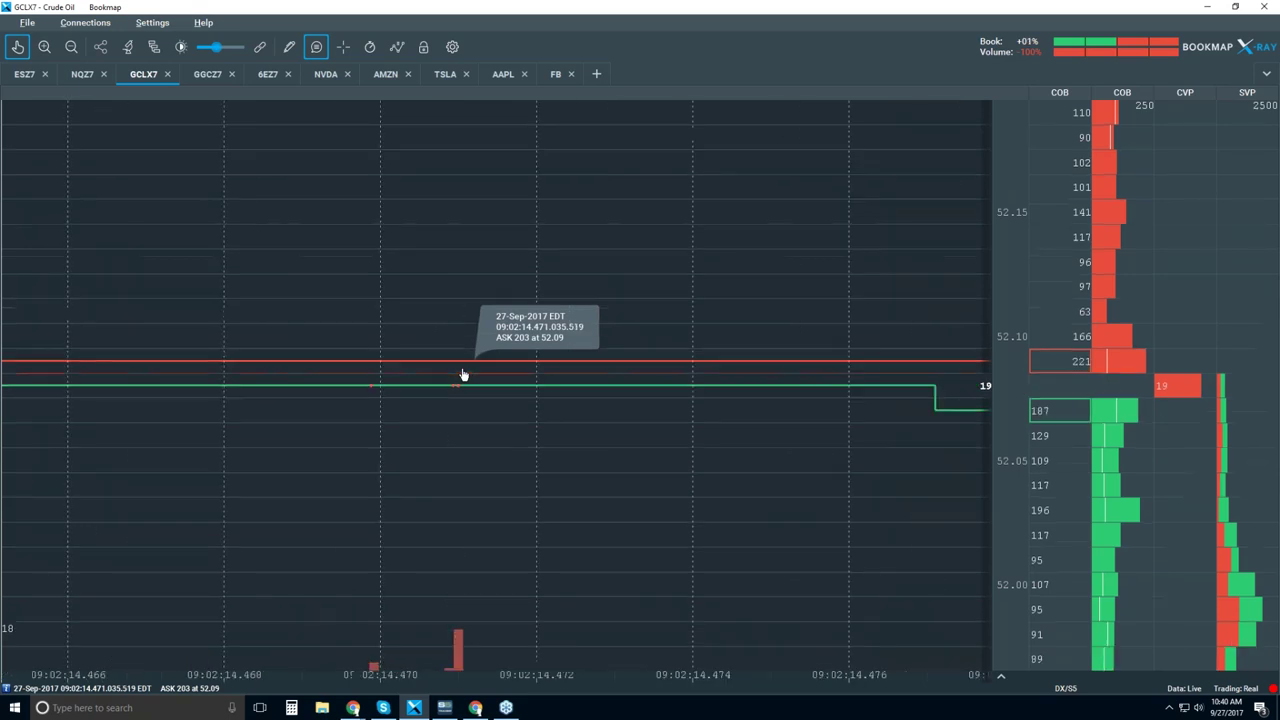
{"action": "scroll", "coordinate": [463, 374], "scroll_direction": "down", "scroll_amount": 2}
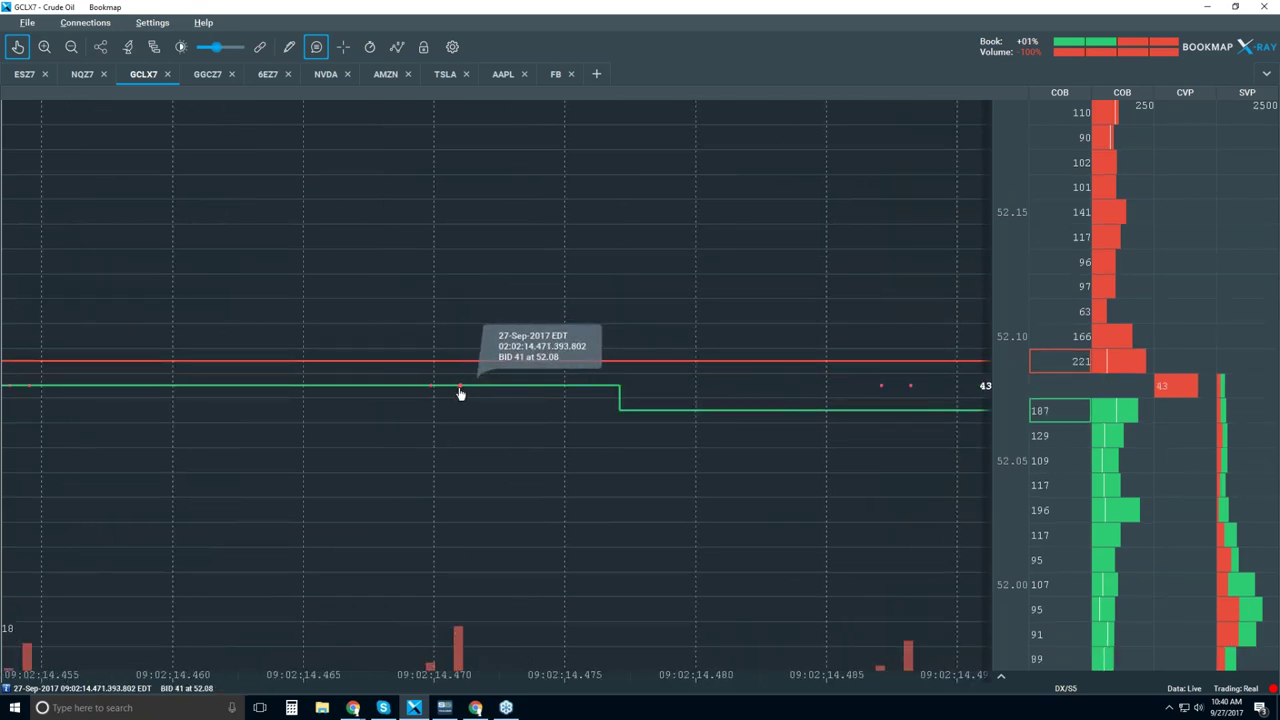
{"action": "scroll", "coordinate": [465, 396], "scroll_direction": "down", "scroll_amount": 2}
{"action": "scroll", "coordinate": [465, 396], "scroll_direction": "down", "scroll_amount": 5}
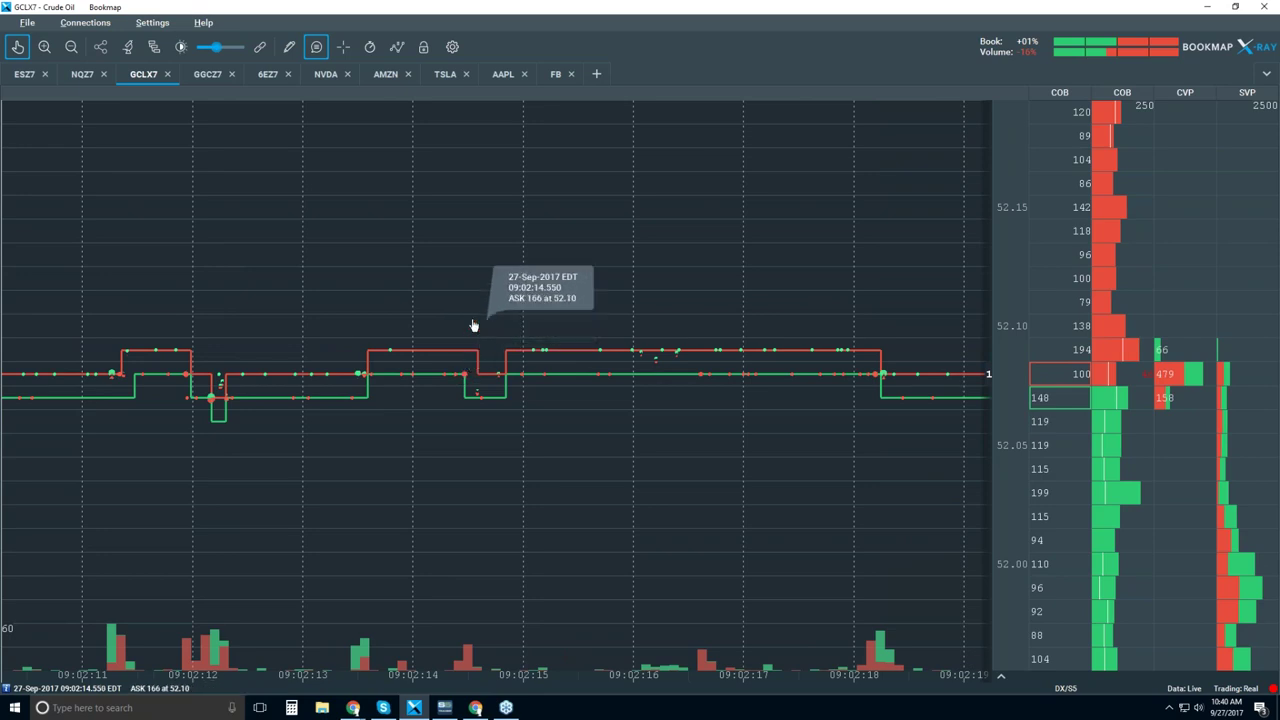
Step: Zoom the time axis out and pan left to show roughly 09:01 to 09:06
{"action": "scroll", "coordinate": [471, 320], "scroll_direction": "down", "scroll_amount": 3}
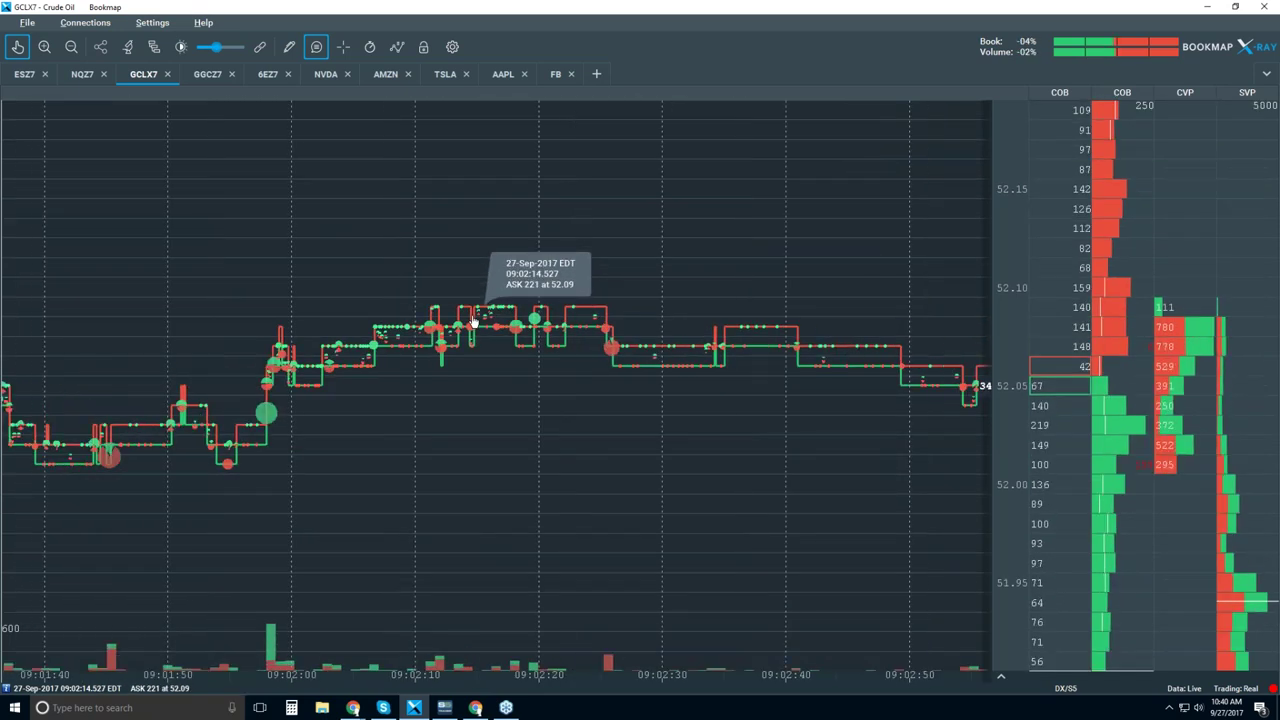
{"action": "scroll", "coordinate": [473, 321], "scroll_direction": "down", "scroll_amount": 3}
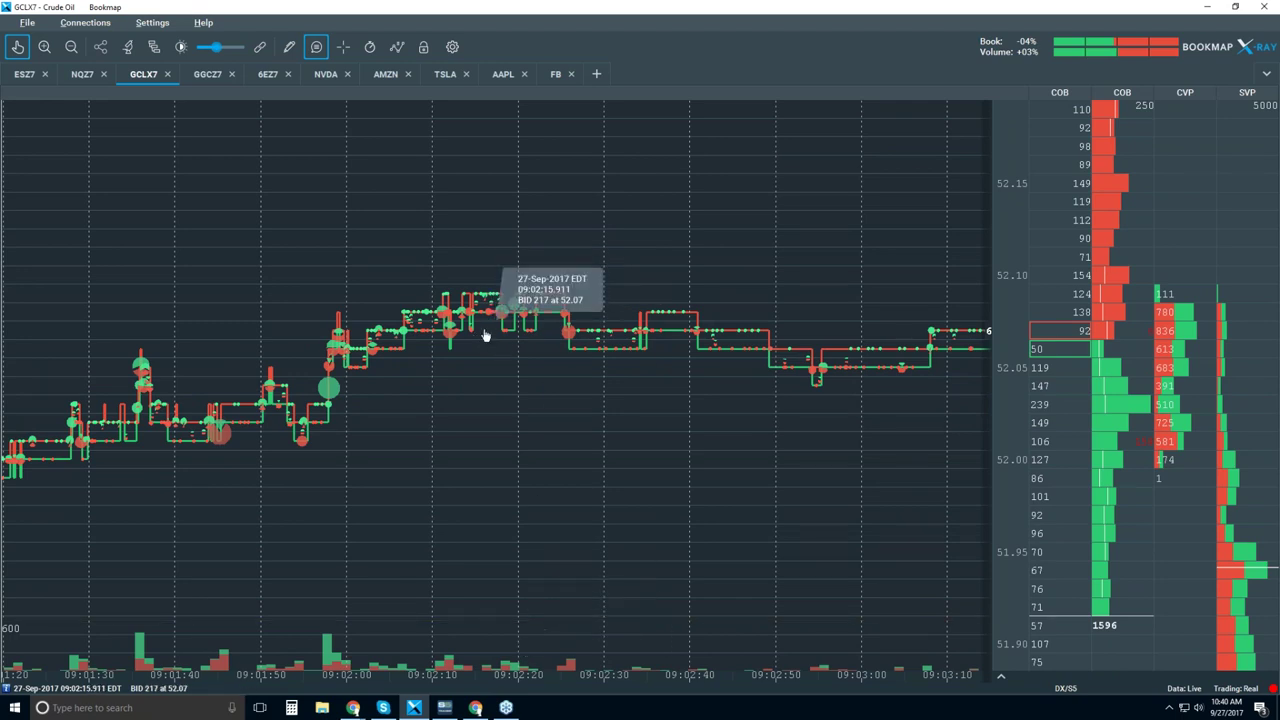
{"action": "scroll", "coordinate": [485, 334], "scroll_direction": "down", "scroll_amount": 3}
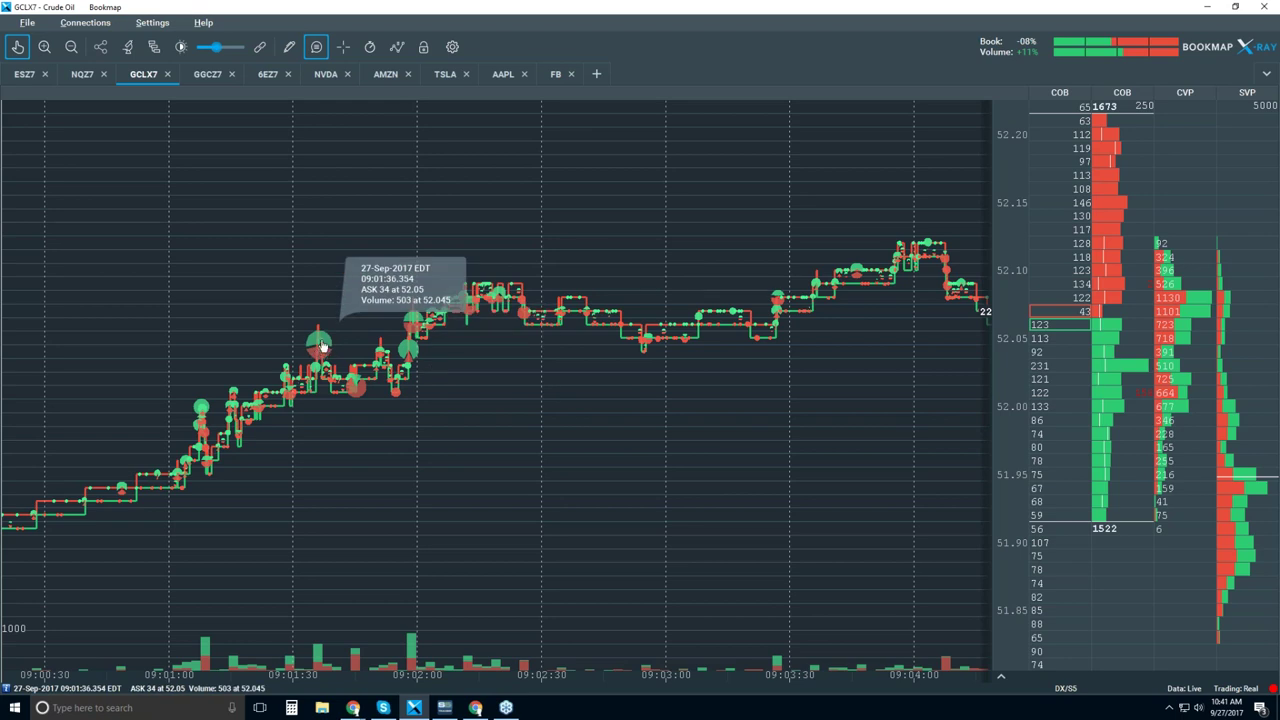
{"action": "scroll", "coordinate": [320, 345], "scroll_direction": "up", "scroll_amount": 5}
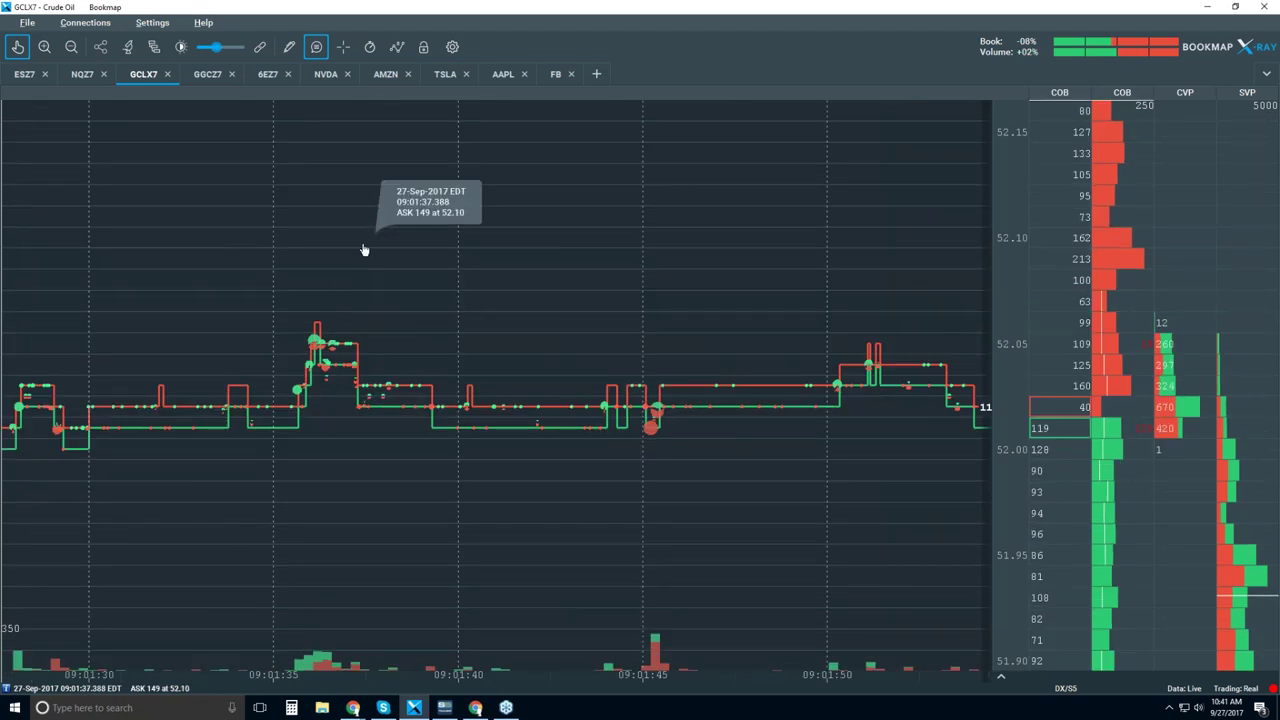
{"action": "scroll", "coordinate": [325, 350], "scroll_direction": "up", "scroll_amount": 3}
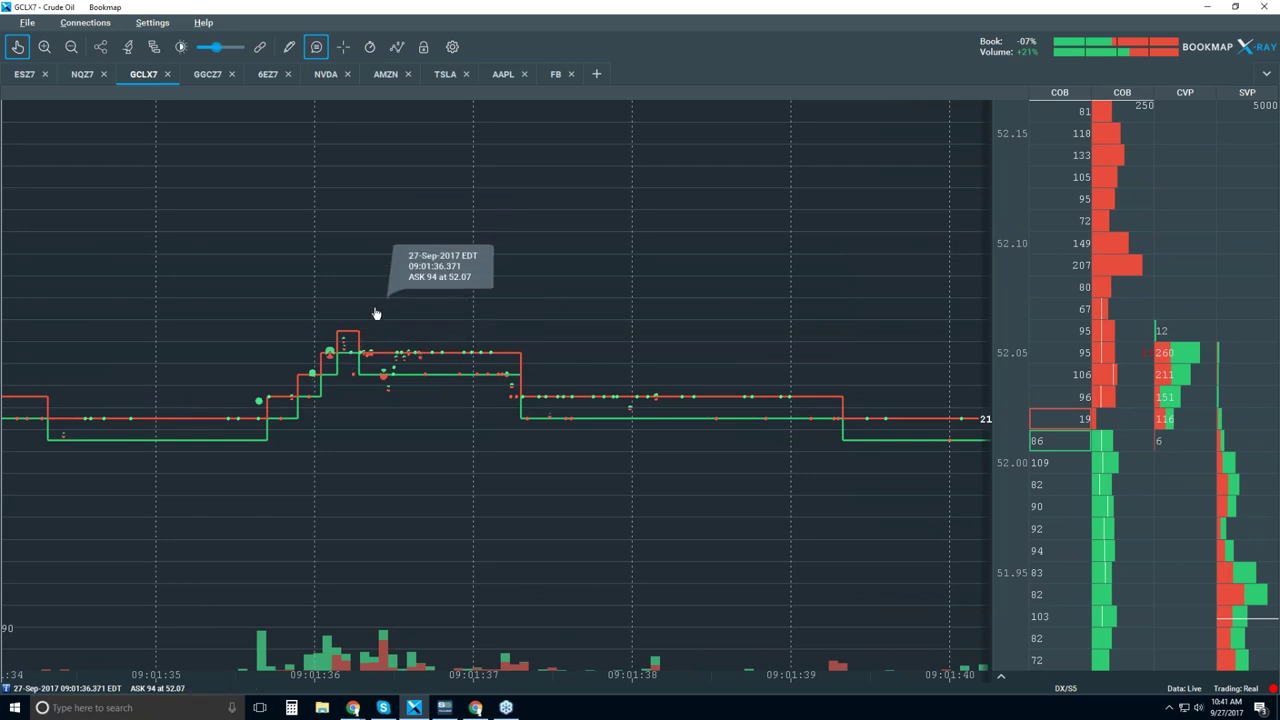
{"action": "scroll", "coordinate": [376, 316], "scroll_direction": "down", "scroll_amount": 5}
{"action": "scroll", "coordinate": [375, 330], "scroll_direction": "down", "scroll_amount": 2}
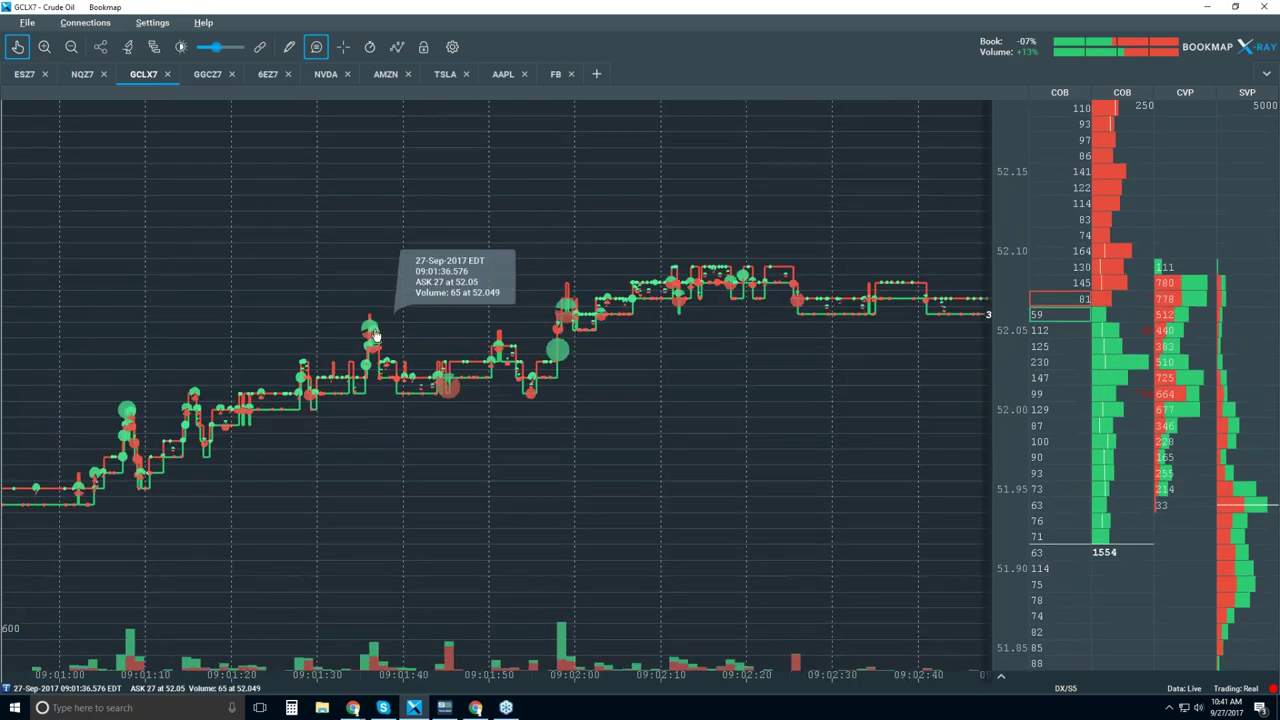
{"action": "scroll", "coordinate": [375, 335], "scroll_direction": "down", "scroll_amount": 3}
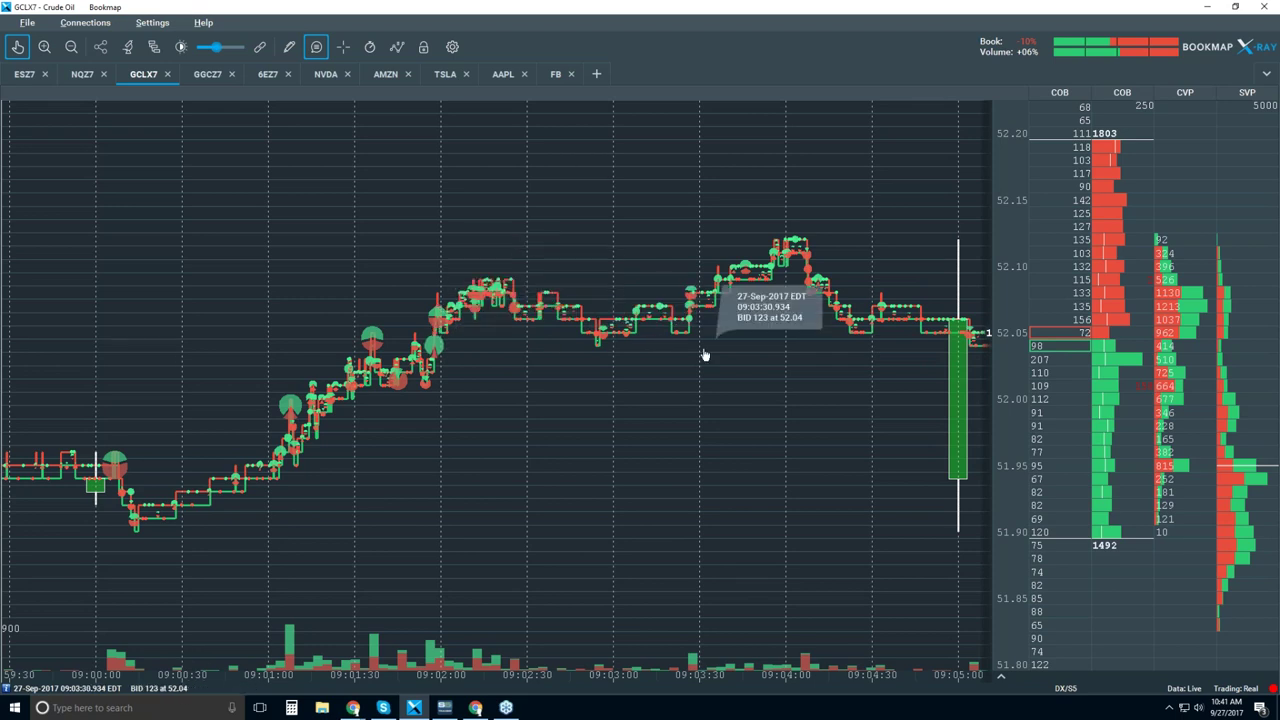
{"action": "left_click_drag", "start_coordinate": [704, 355], "coordinate": [506, 350]}
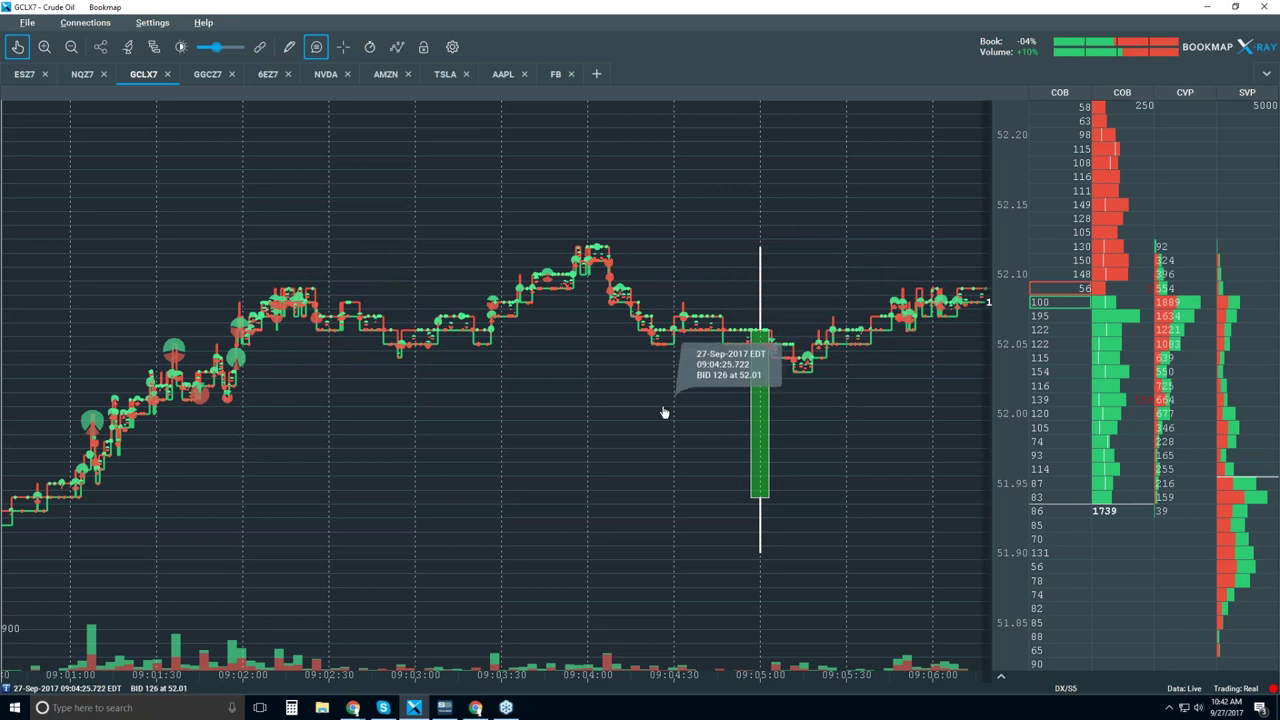
Step: Zoom the GCLX7 time axis out to roughly 08:05–10:30, showing the 09:00 jump
{"action": "scroll", "coordinate": [663, 410], "scroll_direction": "down", "scroll_amount": 3}
{"action": "scroll", "coordinate": [663, 410], "scroll_direction": "down", "scroll_amount": 2}
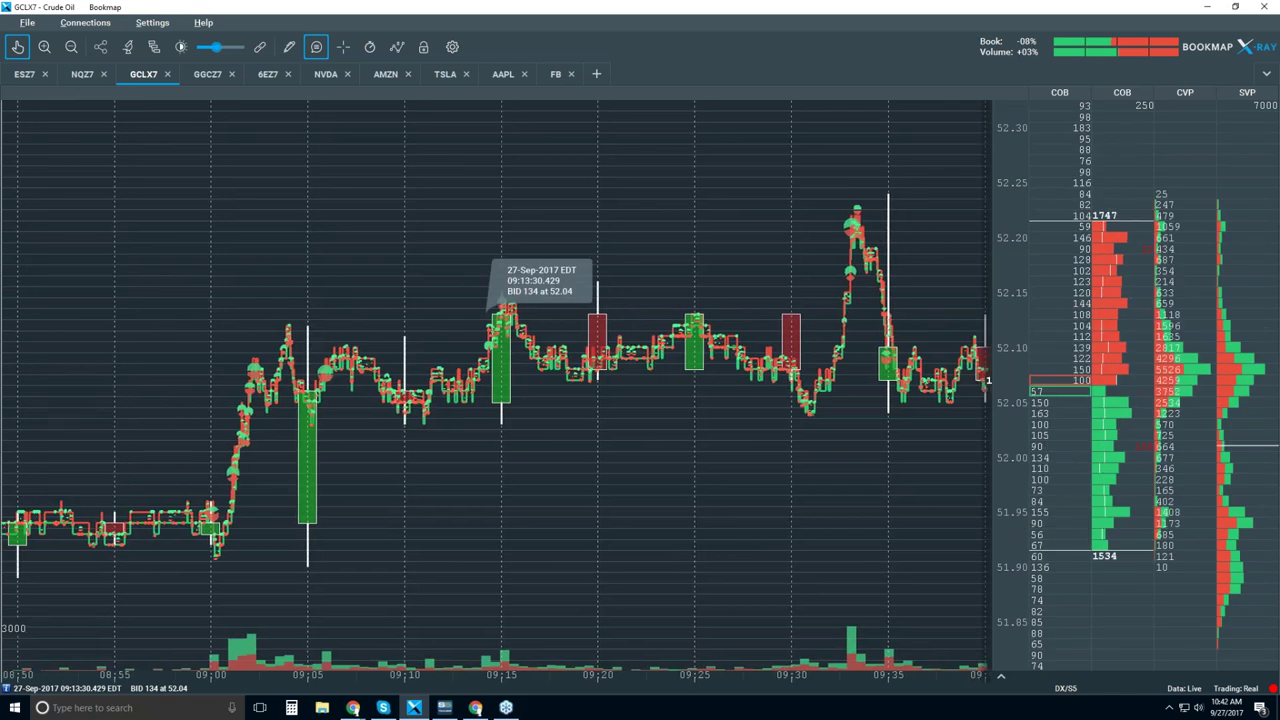
{"action": "scroll", "coordinate": [248, 238], "scroll_direction": "down", "scroll_amount": 3}
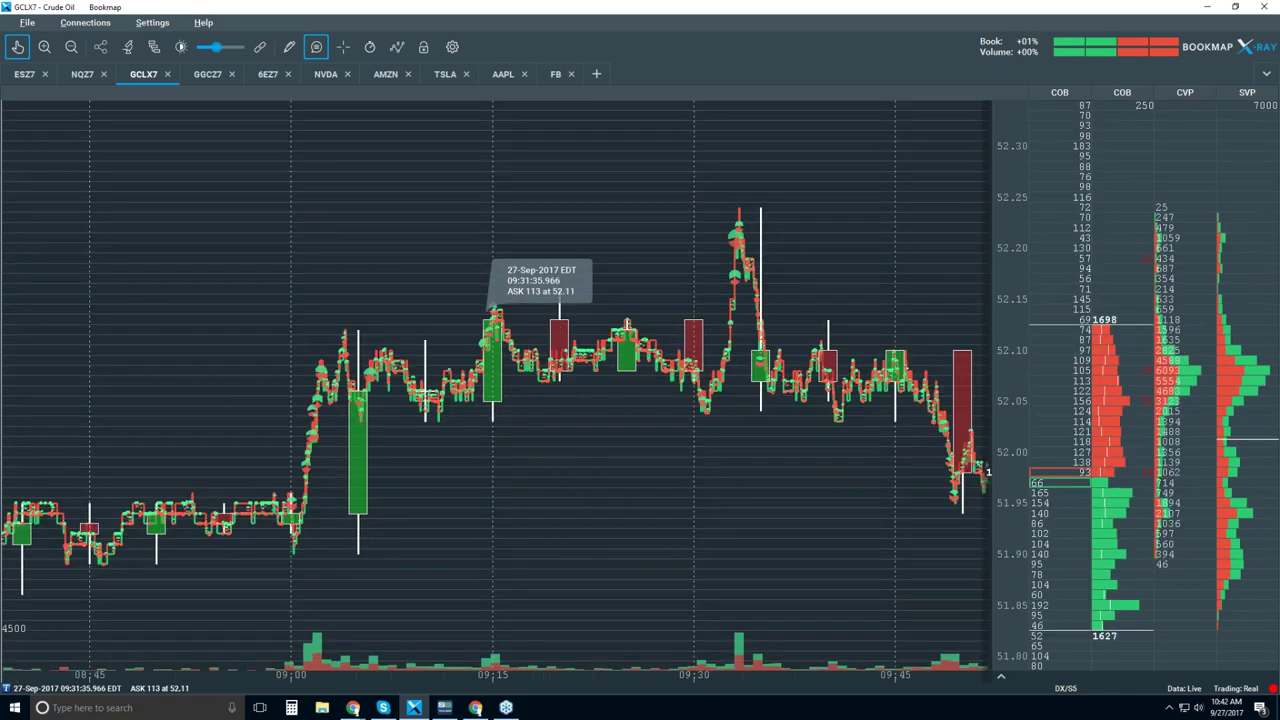
Step: Jump back to live data and zoom in to about 10:08–10:45 around the 10:32 drop
{"action": "left_click", "coordinate": [17, 47]}
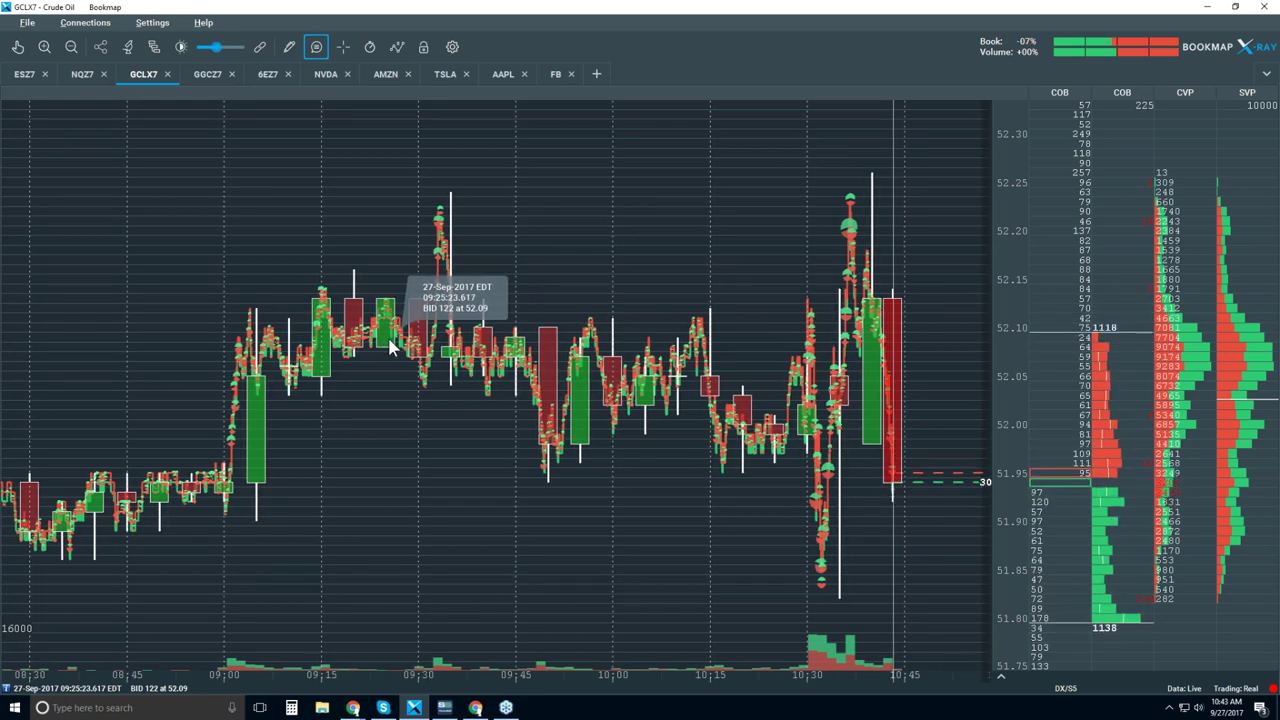
{"action": "scroll", "coordinate": [756, 380], "scroll_direction": "up", "scroll_amount": 5}
{"action": "scroll", "coordinate": [758, 390], "scroll_direction": "up", "scroll_amount": 1}
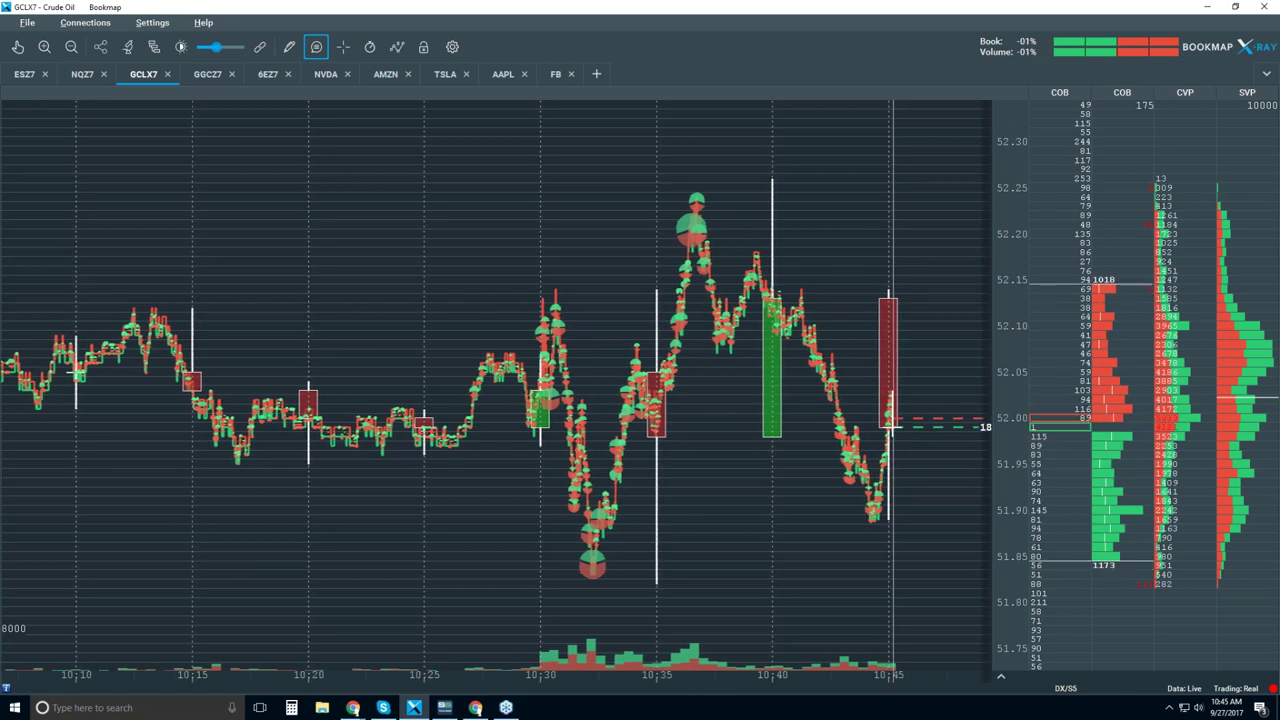
Step: Turn on the Extended liquidity heatmap and zoom in to about 10:37–10:46
{"action": "left_click", "coordinate": [397, 46]}
{"action": "left_click", "coordinate": [400, 243]}
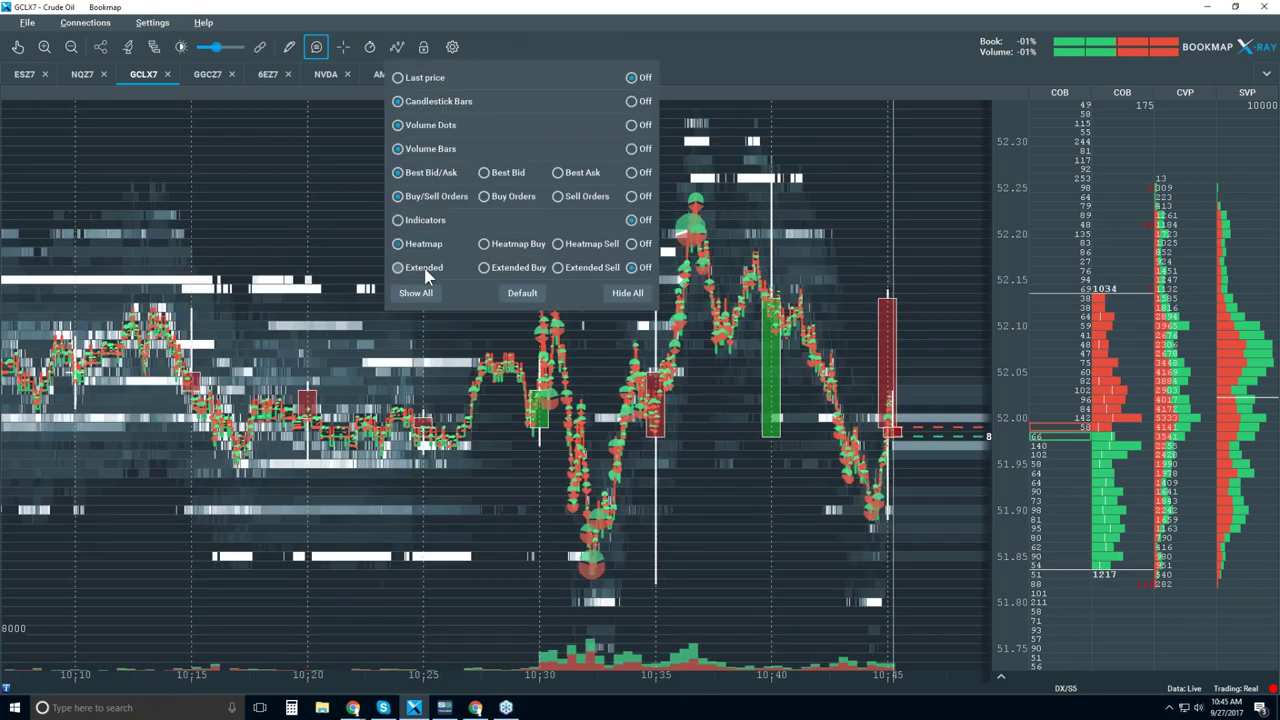
{"action": "left_click", "coordinate": [422, 268]}
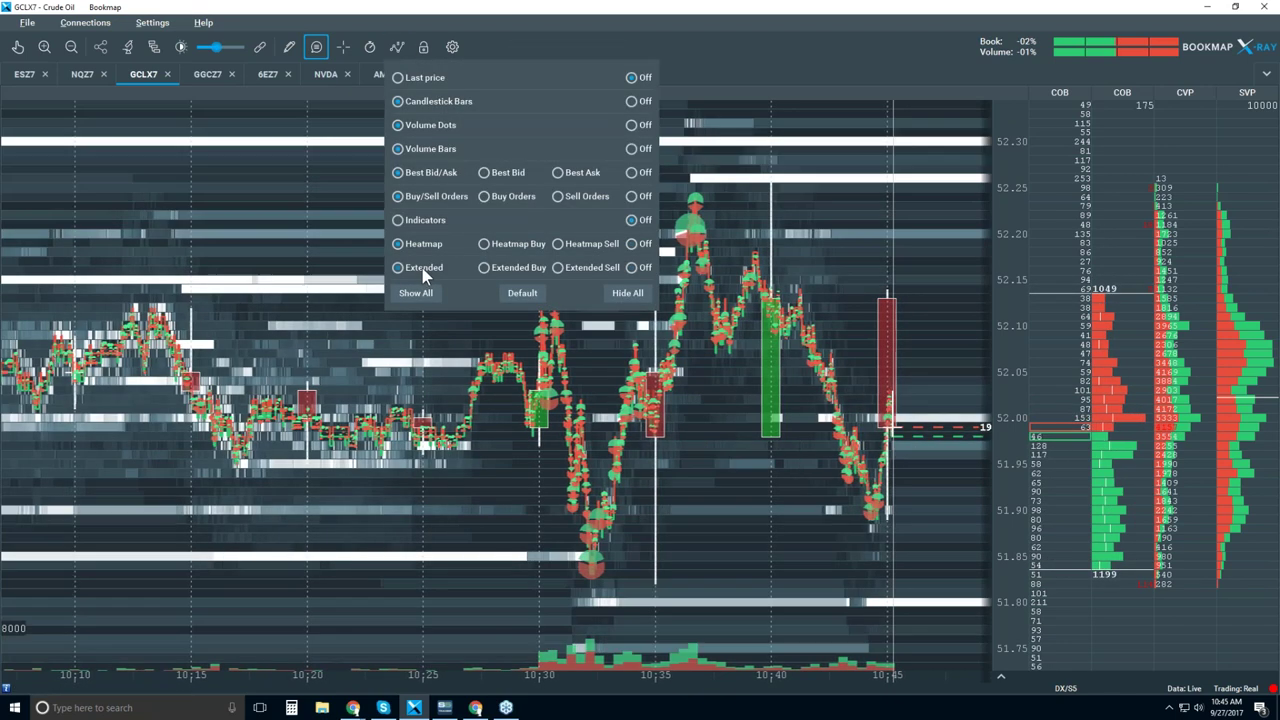
{"action": "left_click", "coordinate": [710, 39]}
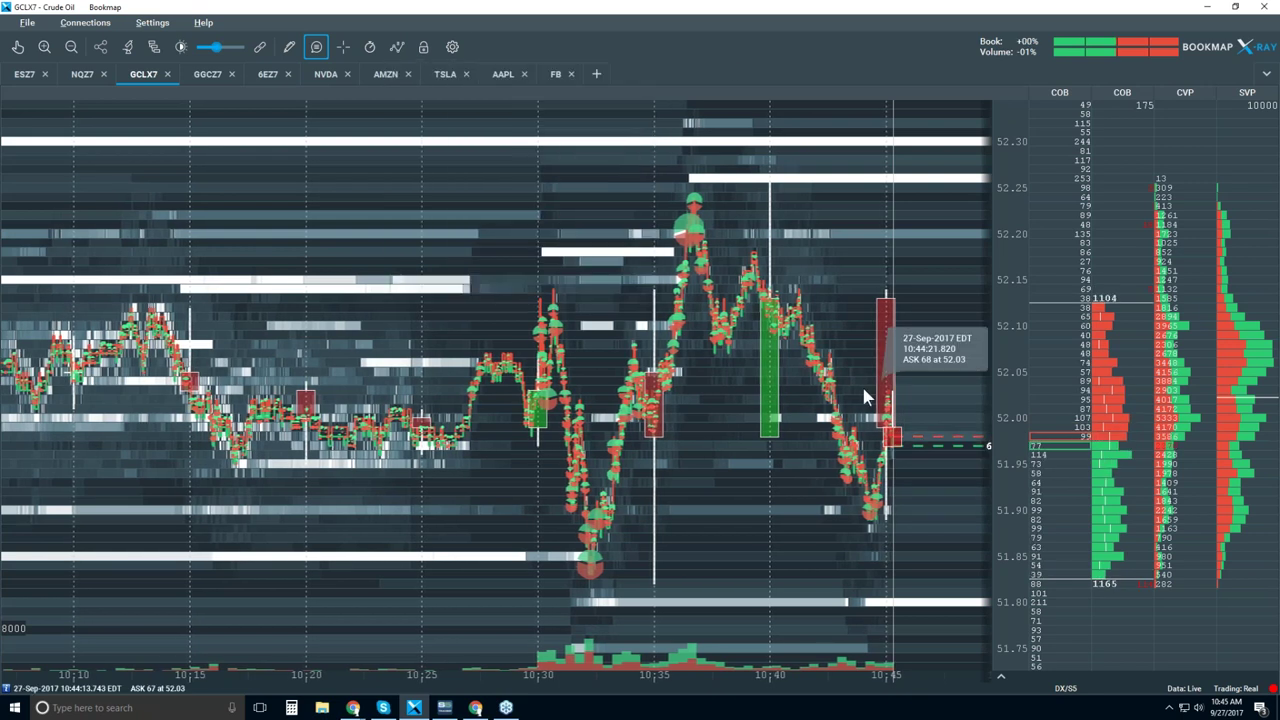
{"action": "scroll", "coordinate": [841, 387], "scroll_direction": "up", "scroll_amount": 1}
{"action": "scroll", "coordinate": [843, 390], "scroll_direction": "up", "scroll_amount": 3}
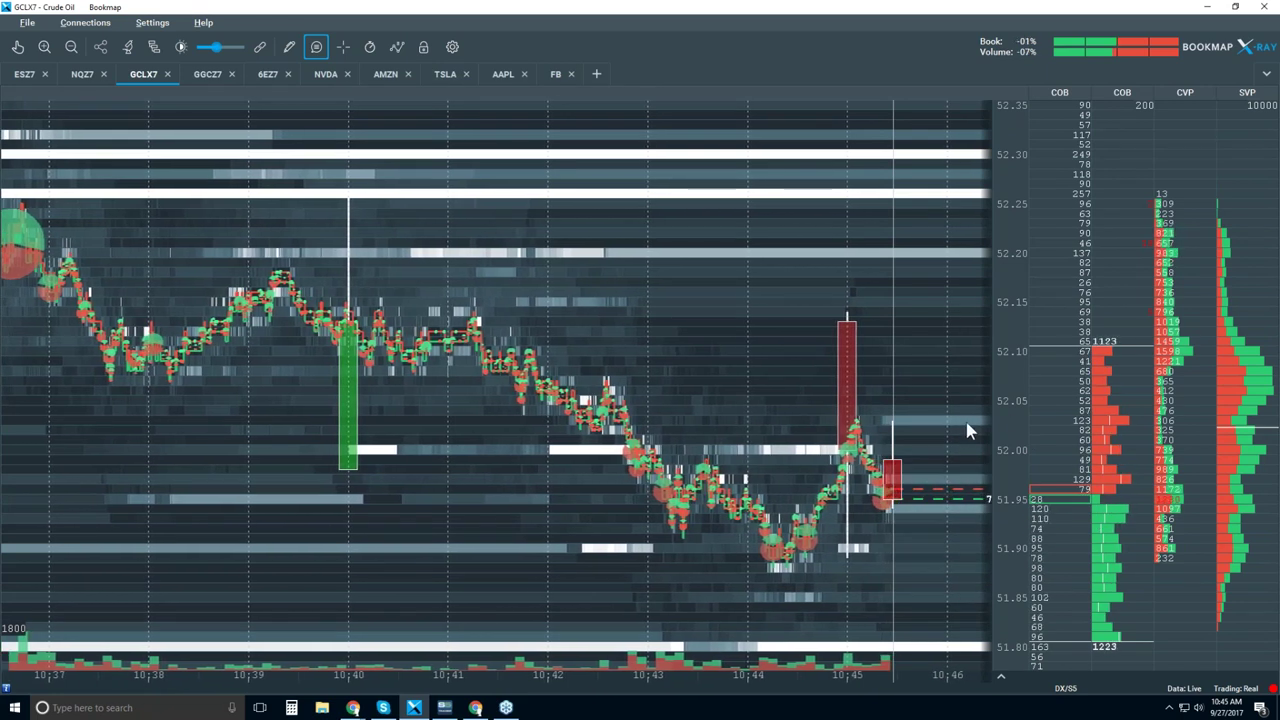
Step: Lower the heatmap contrast to reveal more grey liquidity levels, framing about 10:39–10:48
{"action": "left_click_drag", "start_coordinate": [215, 47], "coordinate": [201, 48]}
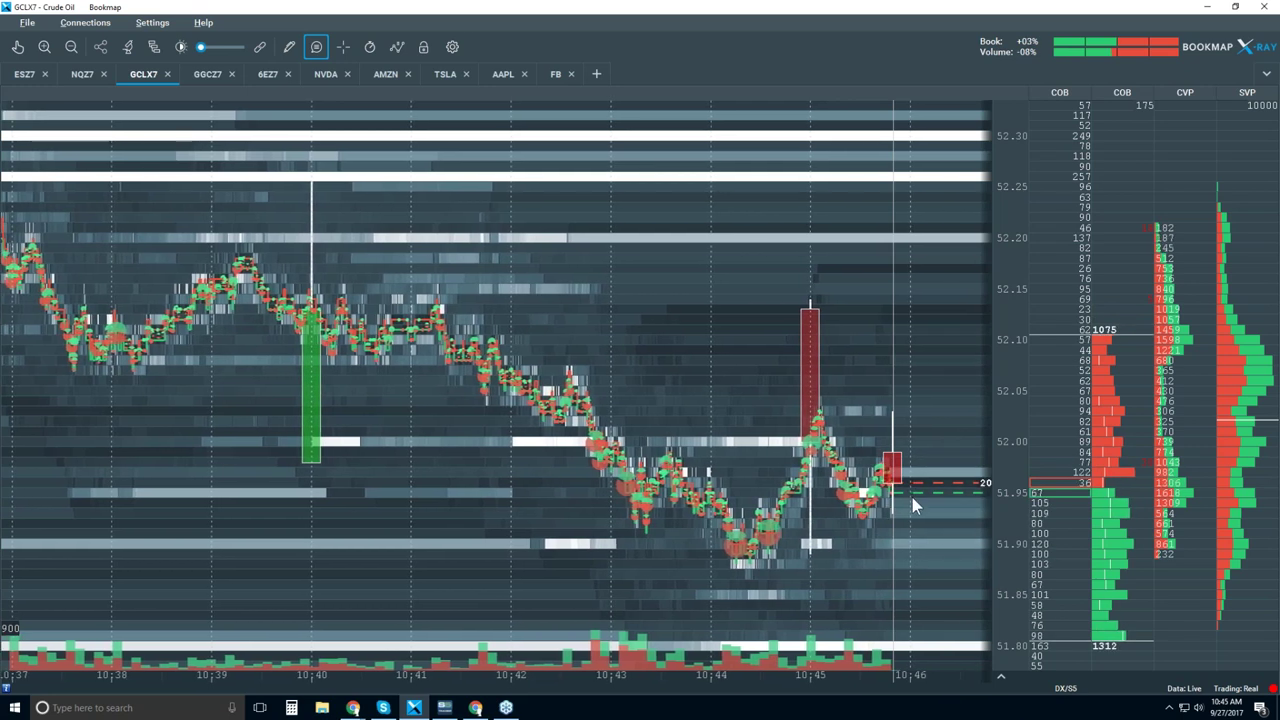
{"action": "scroll", "coordinate": [955, 488], "scroll_direction": "up", "scroll_amount": 1}
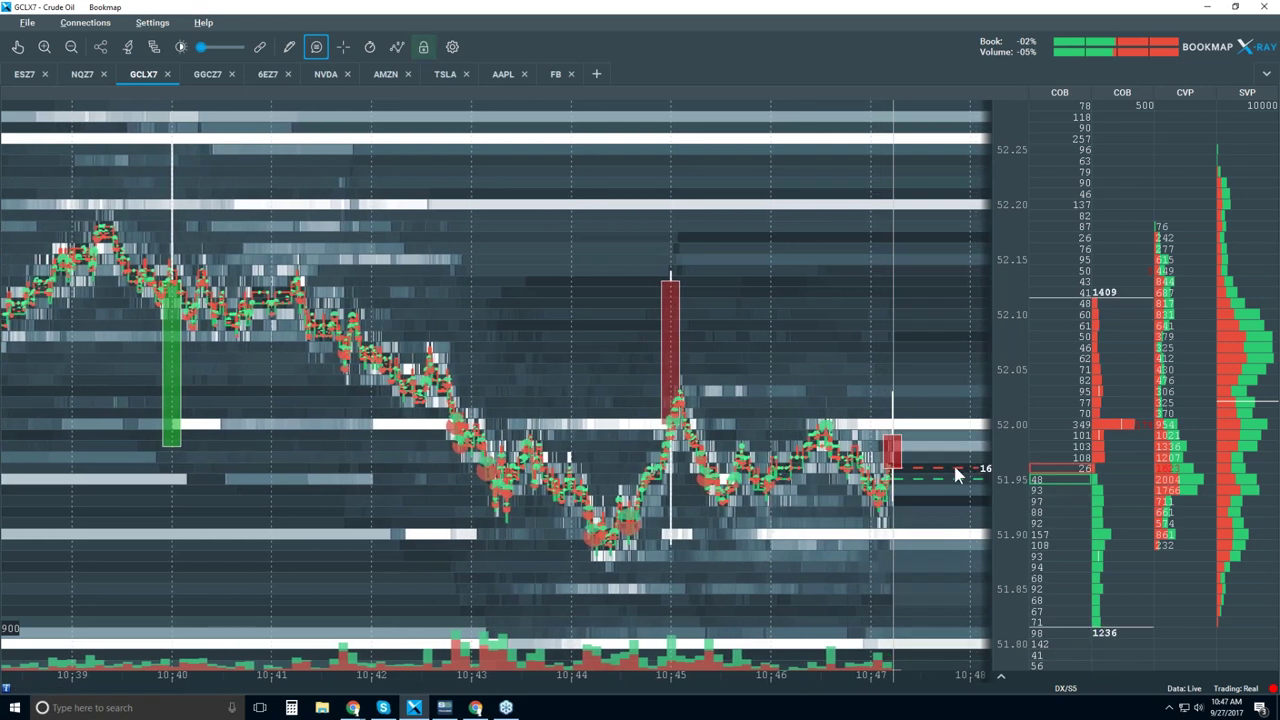
{"action": "scroll", "coordinate": [872, 505], "scroll_direction": "up", "scroll_amount": 3}
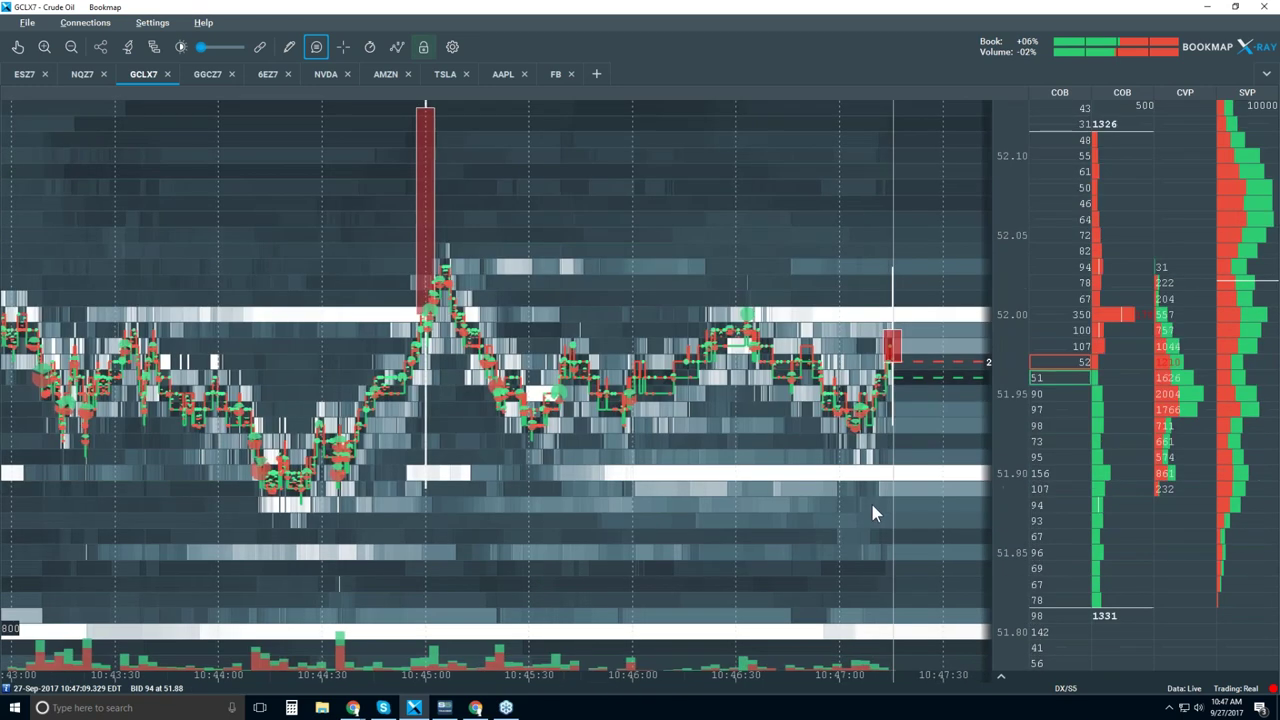
{"action": "scroll", "coordinate": [872, 505], "scroll_direction": "up", "scroll_amount": 1}
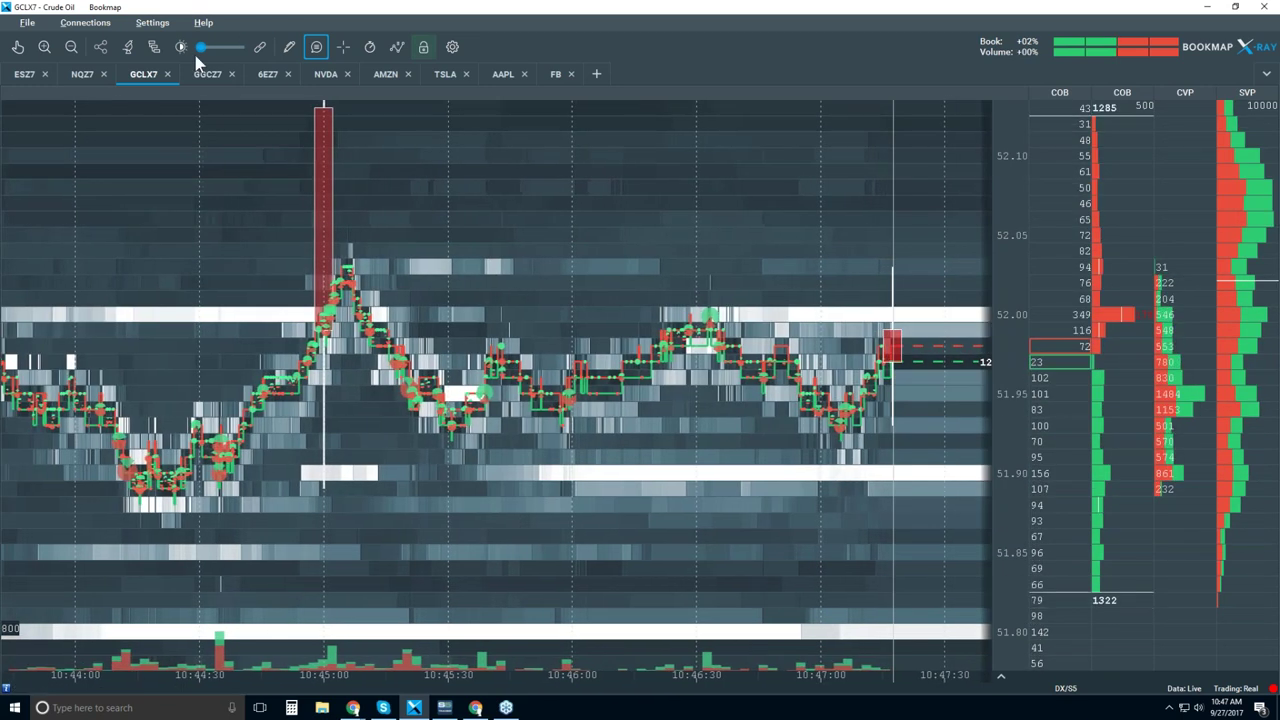
{"action": "left_click_drag", "start_coordinate": [201, 47], "coordinate": [226, 50]}
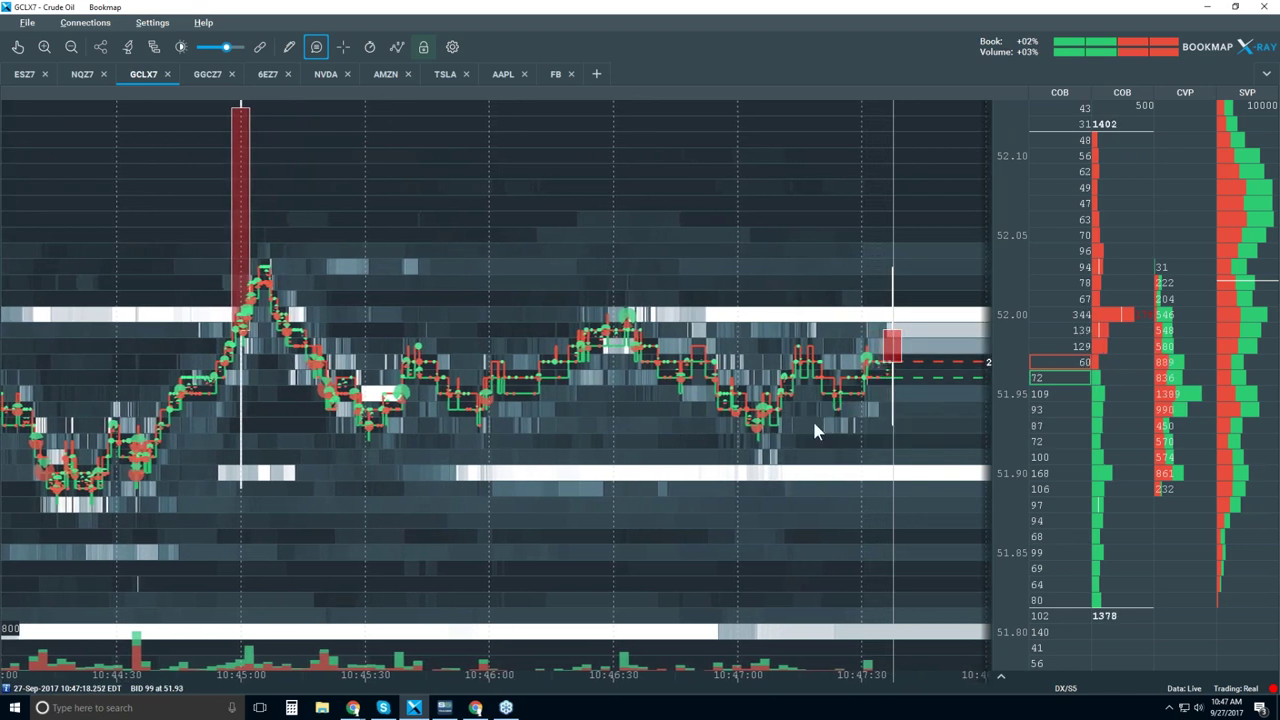
{"action": "scroll", "coordinate": [812, 418], "scroll_direction": "down", "scroll_amount": 2}
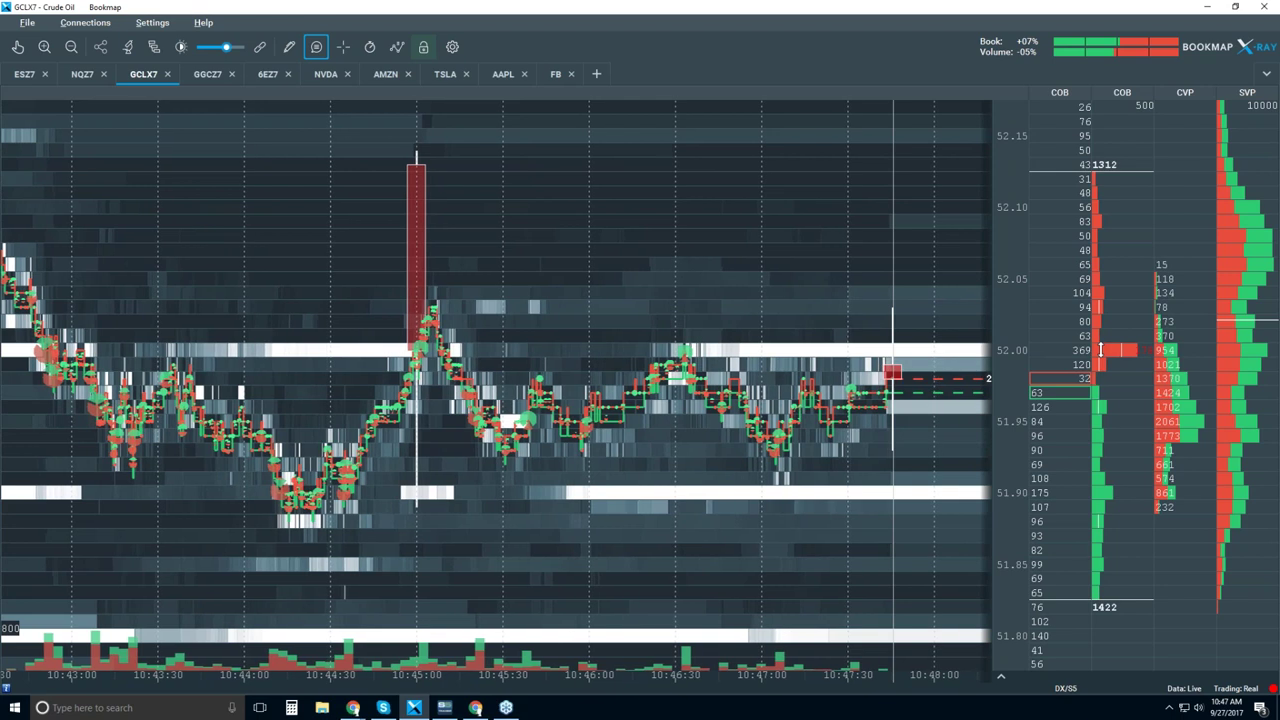
{"action": "mouse_move", "coordinate": [840, 360]}
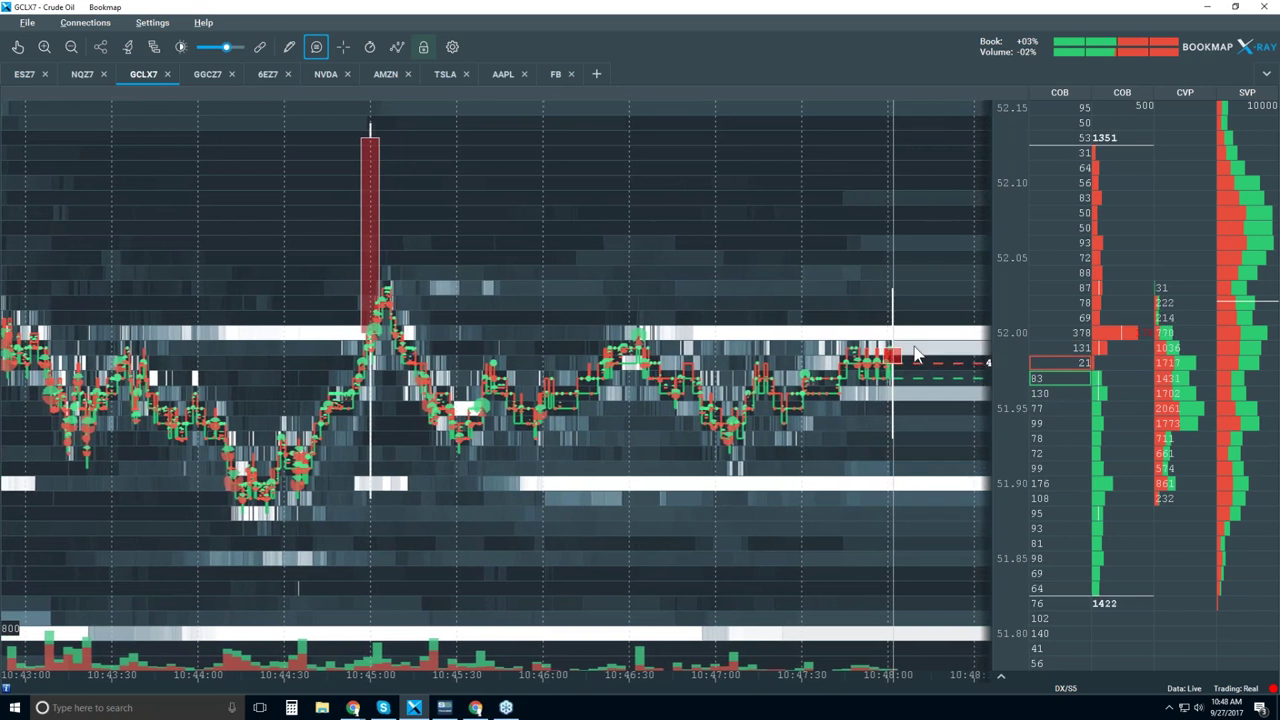
{"action": "mouse_move", "coordinate": [890, 340]}
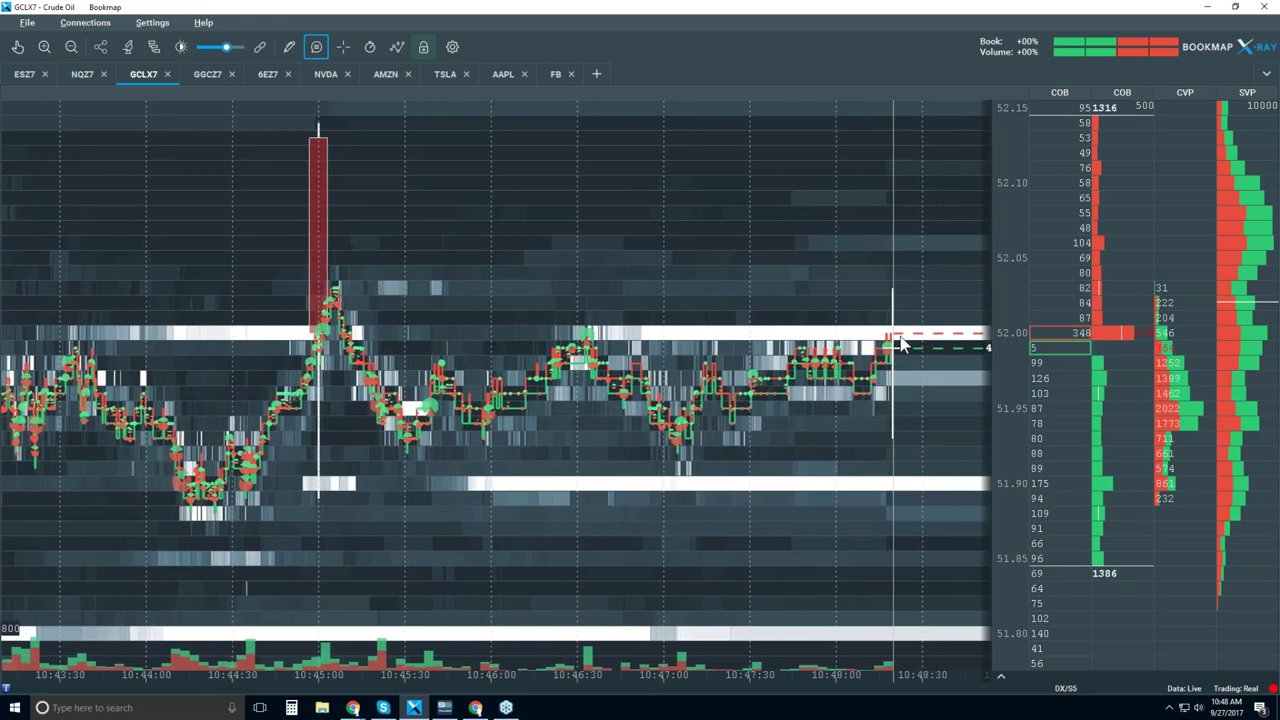
Step: Zoom in on the latest price action near 52.00, then back out to about five minutes
{"action": "scroll", "coordinate": [866, 289], "scroll_direction": "up", "scroll_amount": 2}
{"action": "scroll", "coordinate": [866, 289], "scroll_direction": "up", "scroll_amount": 3}
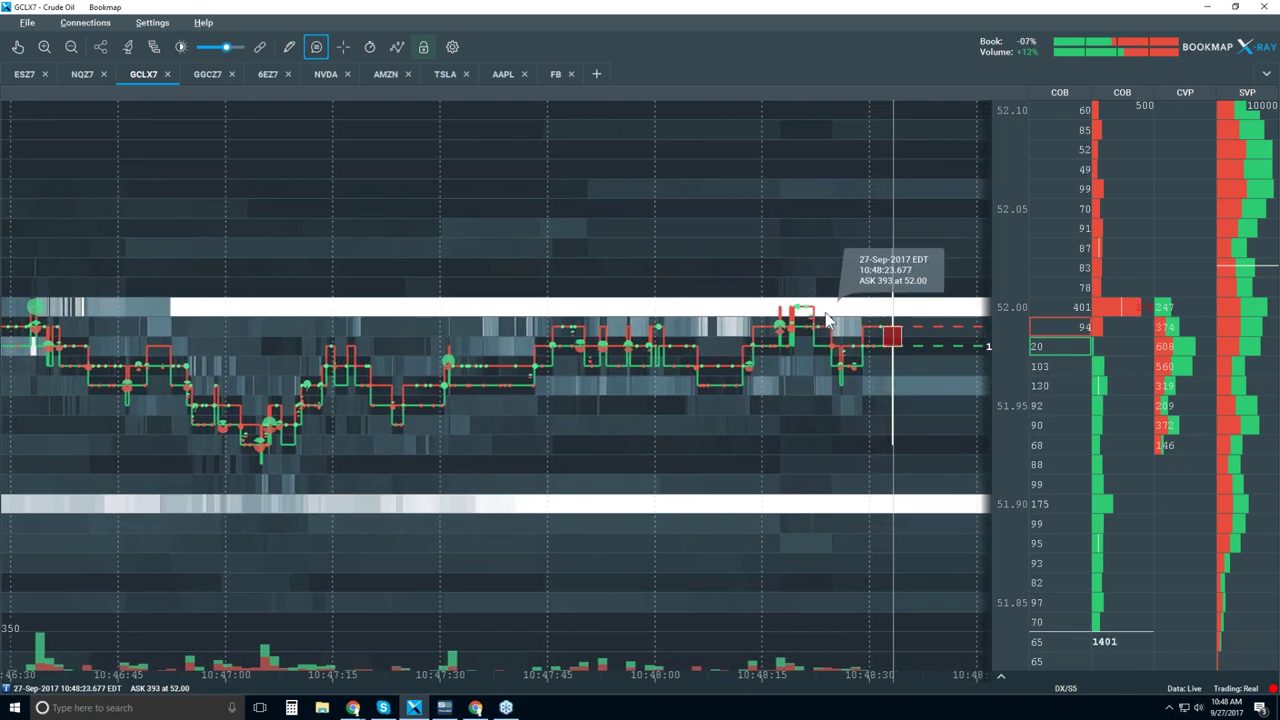
{"action": "scroll", "coordinate": [840, 318], "scroll_direction": "down", "scroll_amount": 3}
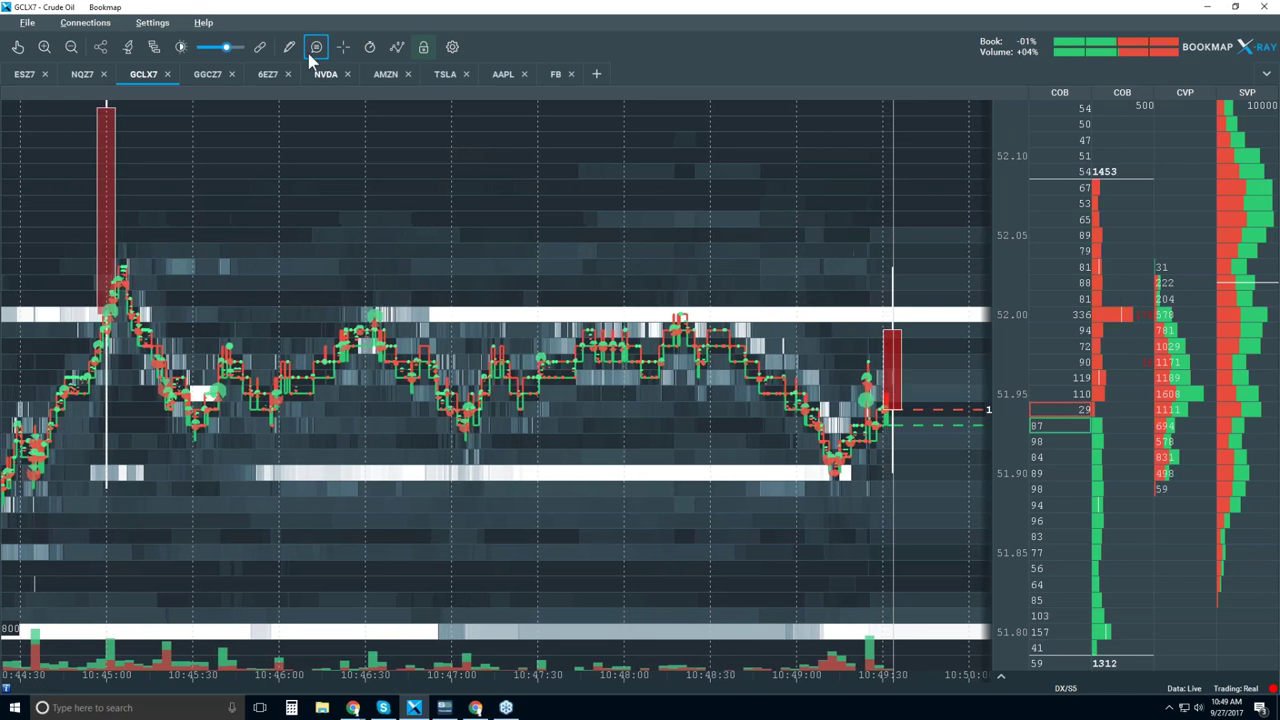
Step: Turn on Indicators in the display settings to show trade-size numbers beside the volume dots
{"action": "left_click", "coordinate": [396, 47]}
{"action": "left_click", "coordinate": [438, 220]}
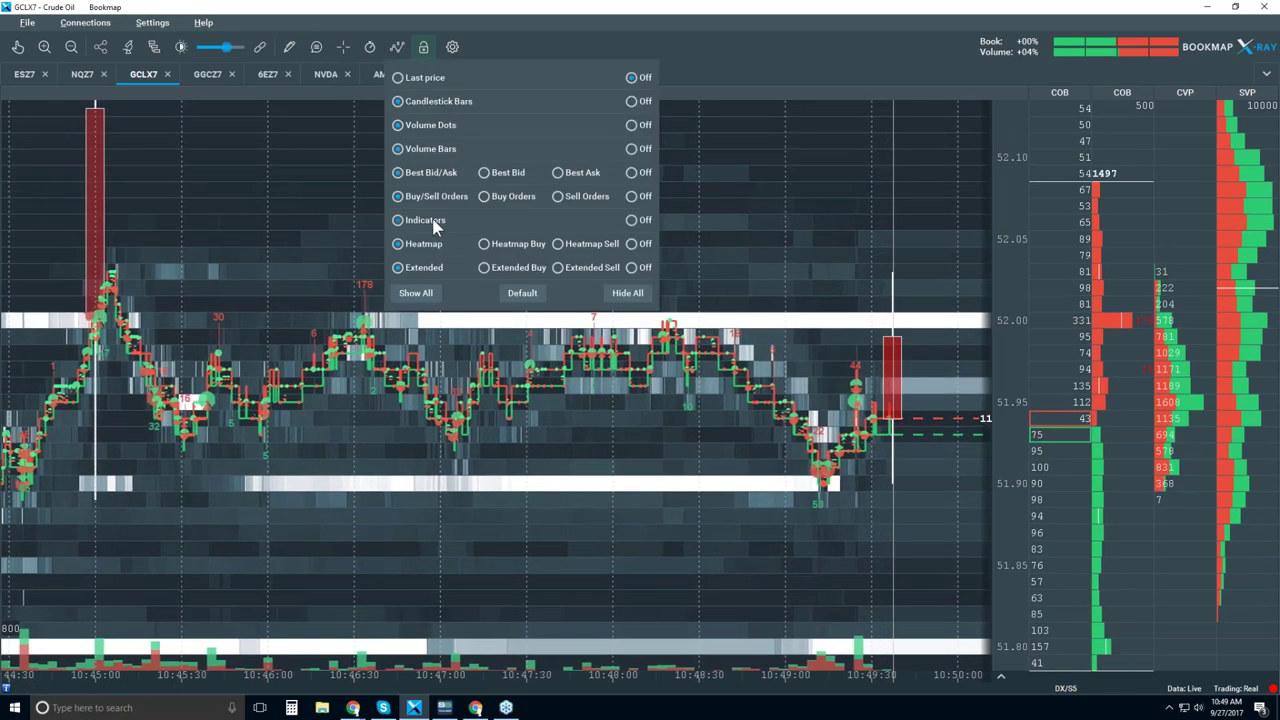
{"action": "left_click", "coordinate": [794, 250]}
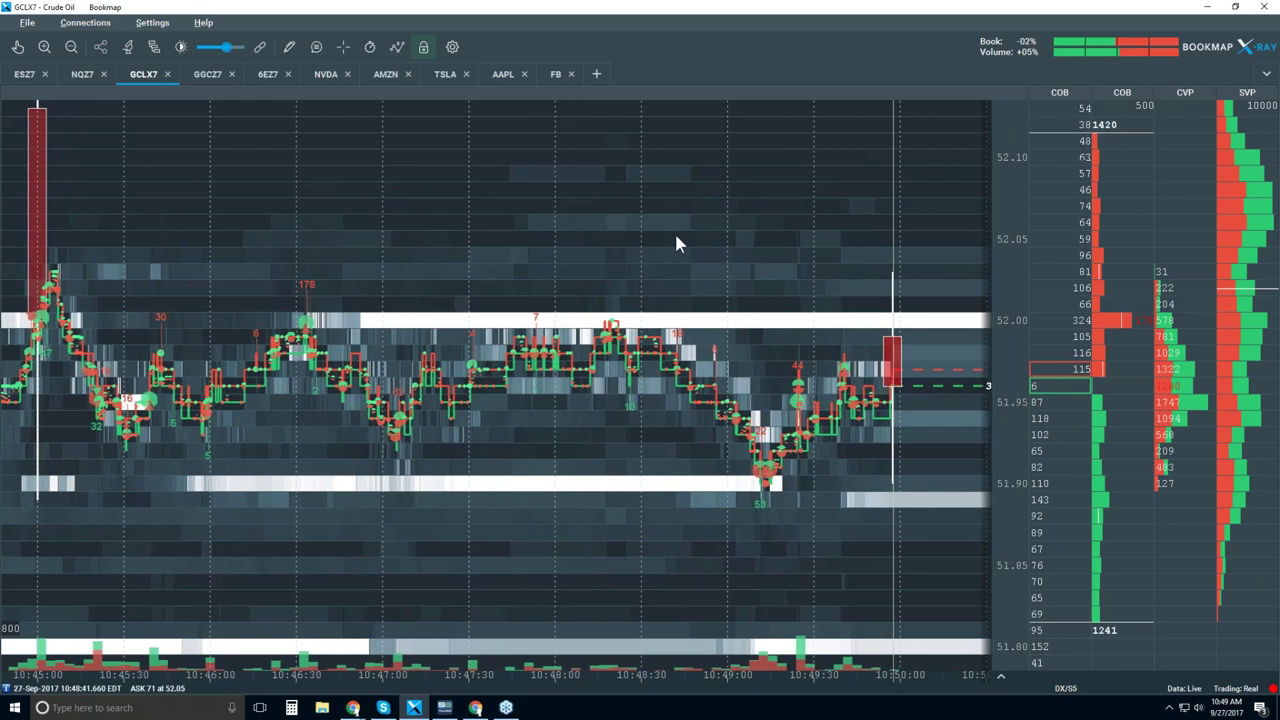
Step: Zoom the heatmap out to frame roughly 10:41–10:51, with price near 51.95
{"action": "scroll", "coordinate": [714, 247], "scroll_direction": "down", "scroll_amount": 1}
{"action": "scroll", "coordinate": [714, 245], "scroll_direction": "down", "scroll_amount": 2}
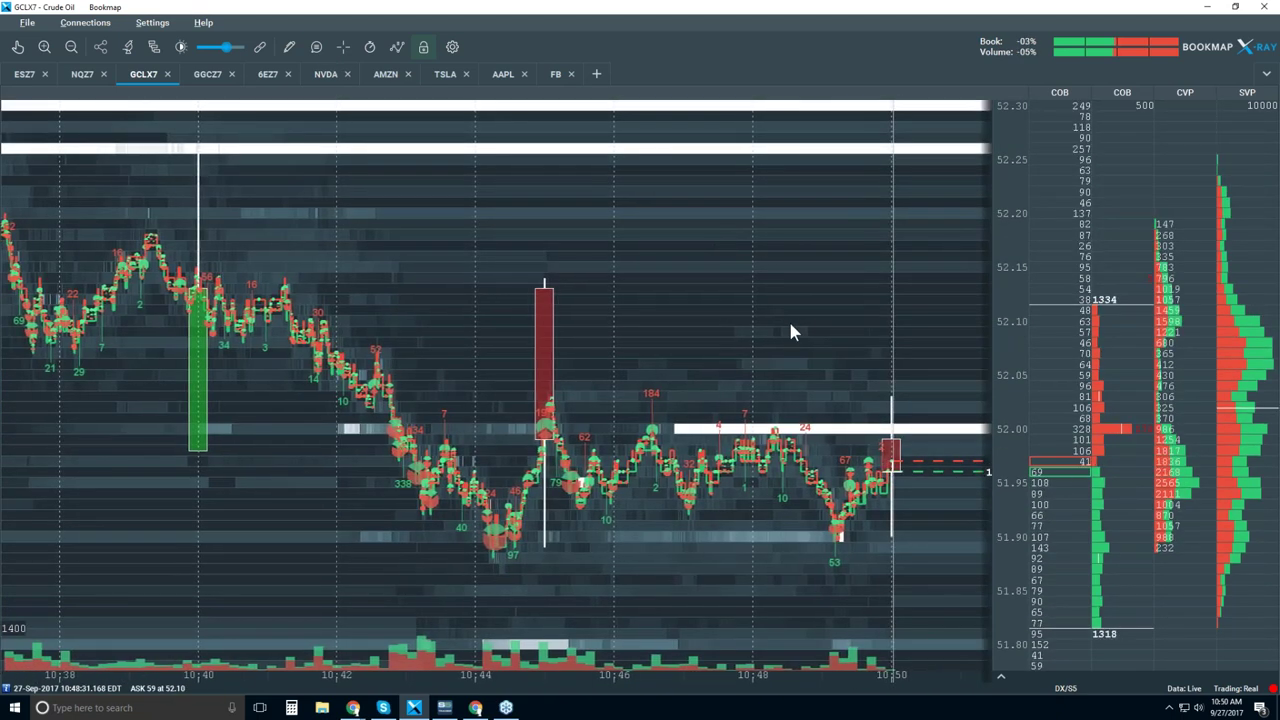
{"action": "scroll", "coordinate": [790, 332], "scroll_direction": "down", "scroll_amount": 2}
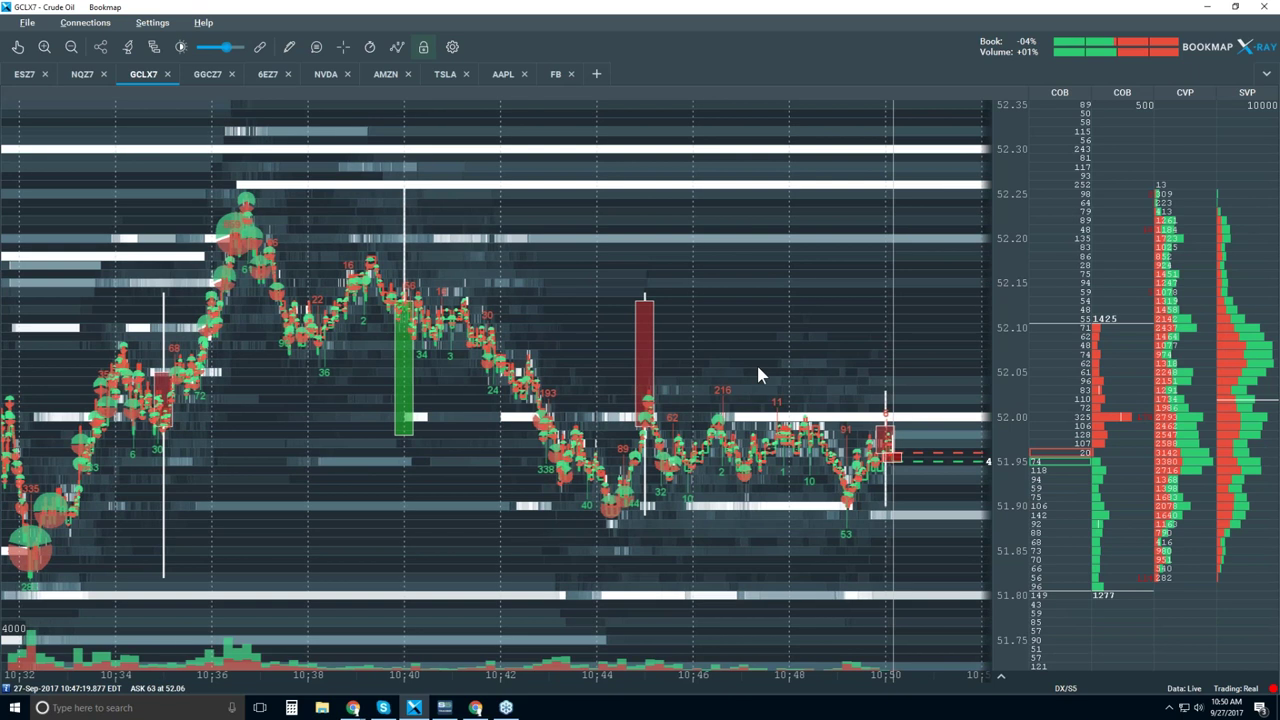
{"action": "scroll", "coordinate": [671, 249], "scroll_direction": "down", "scroll_amount": 2}
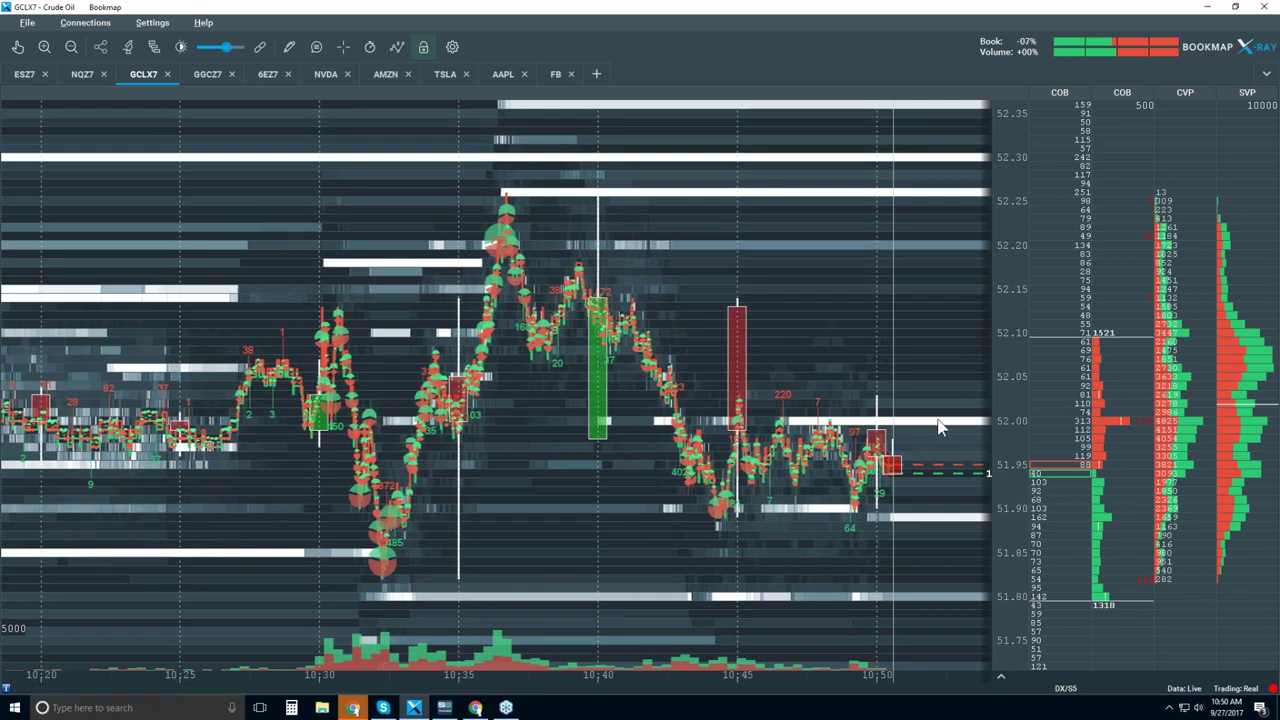
{"action": "scroll", "coordinate": [772, 372], "scroll_direction": "up", "scroll_amount": 5}
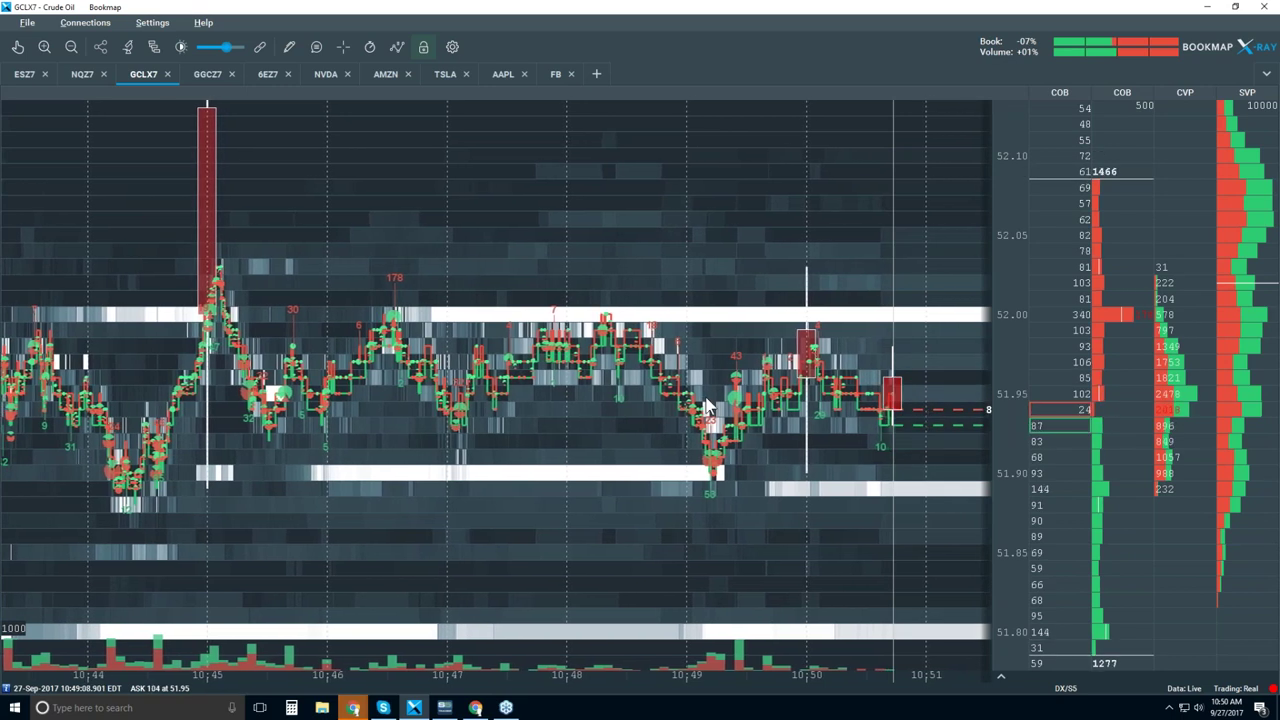
{"action": "scroll", "coordinate": [731, 276], "scroll_direction": "down", "scroll_amount": 5}
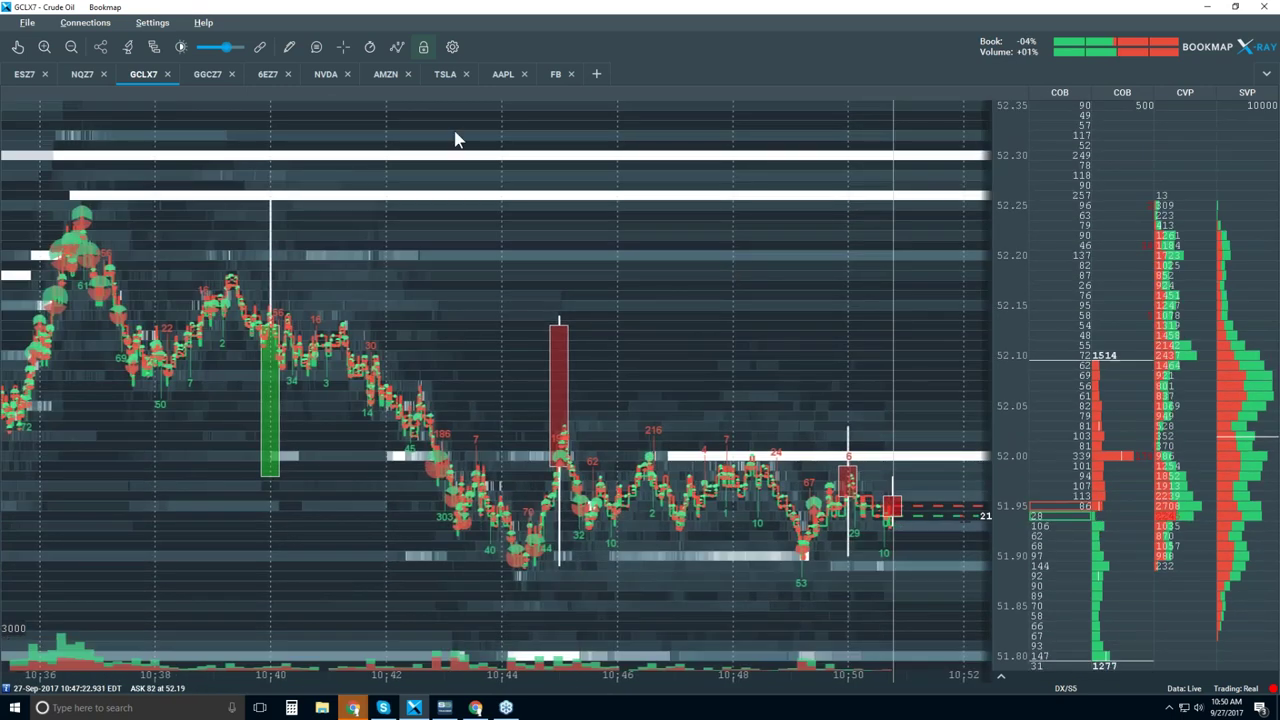
Step: Set Candlestick Bars to Off in the visible-components list
{"action": "left_click", "coordinate": [397, 47]}
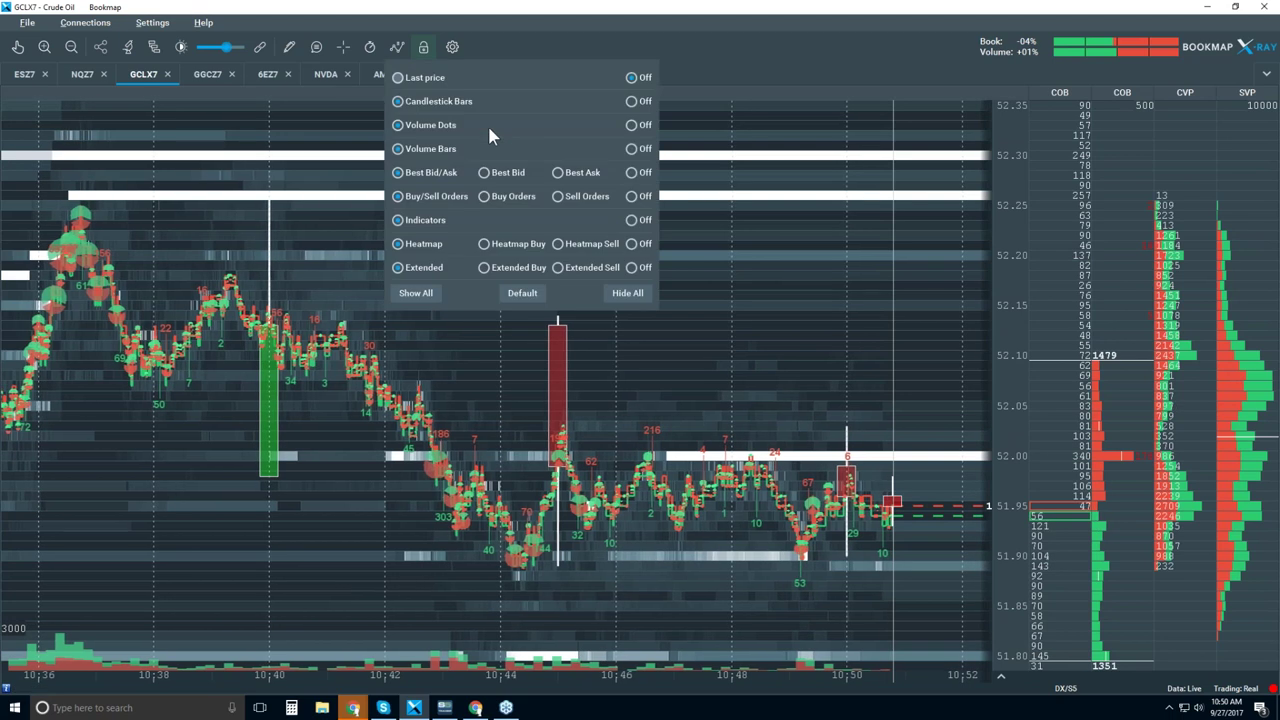
{"action": "left_click", "coordinate": [633, 102]}
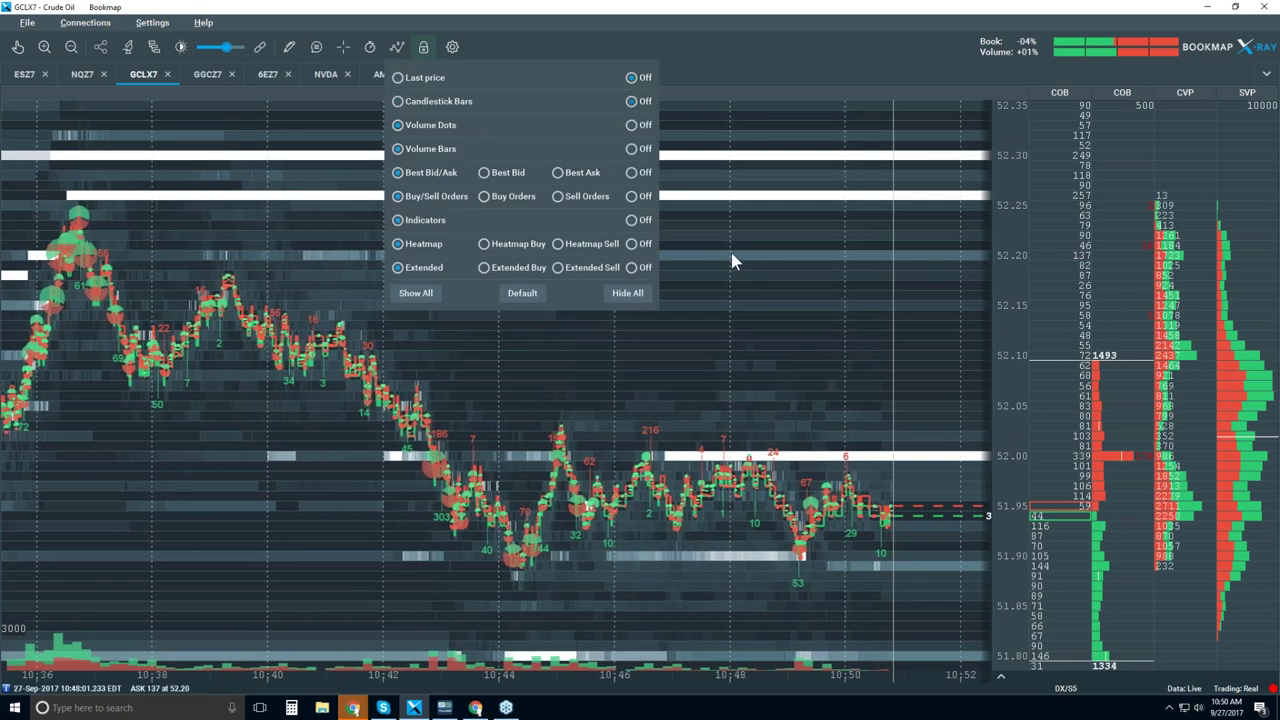
{"action": "left_click", "coordinate": [797, 266]}
Step: Zoom out so the heatmap spans roughly 07:30 to 10:50
{"action": "scroll", "coordinate": [733, 240], "scroll_direction": "down", "scroll_amount": 5}
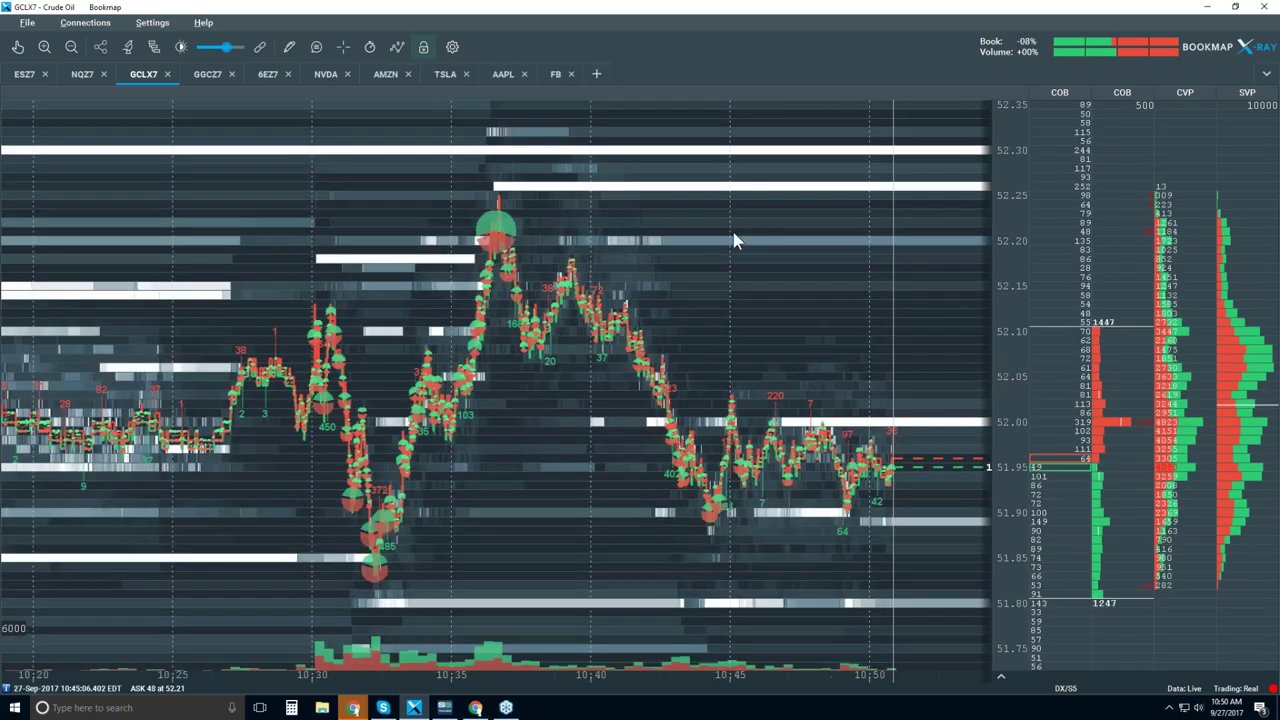
{"action": "scroll", "coordinate": [733, 240], "scroll_direction": "down", "scroll_amount": 4}
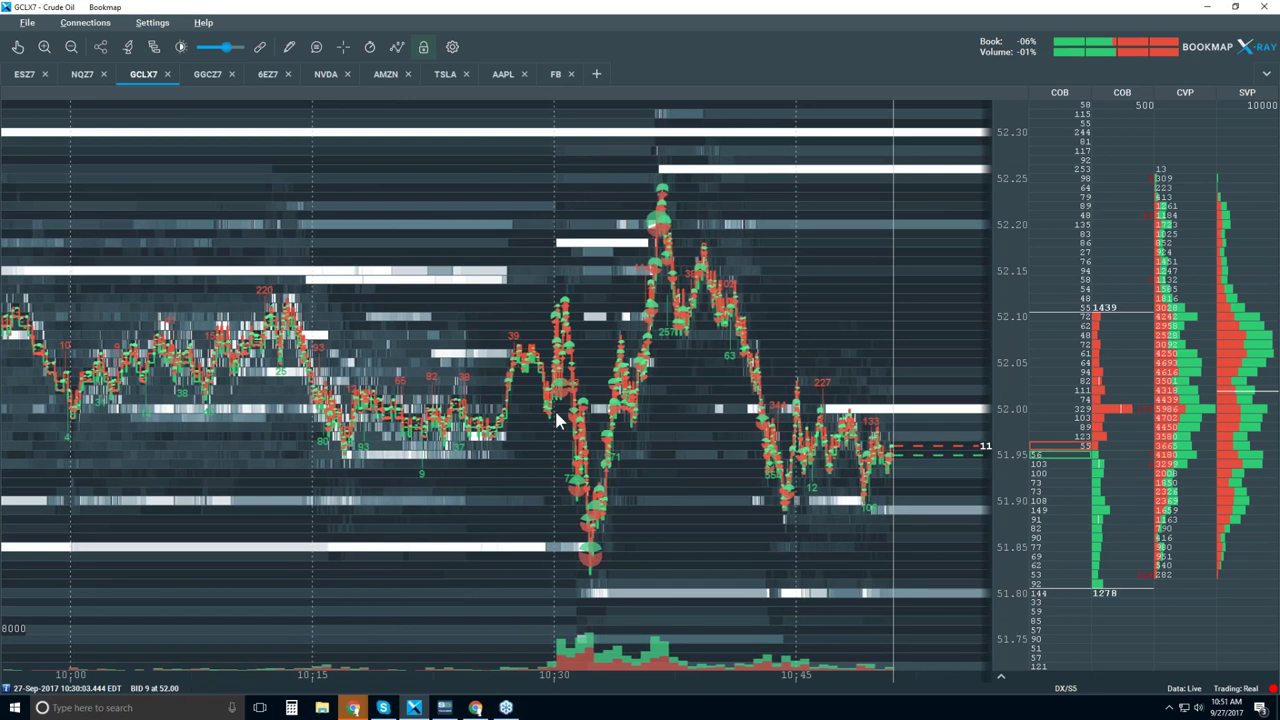
{"action": "scroll", "coordinate": [620, 350], "scroll_direction": "down", "scroll_amount": 5}
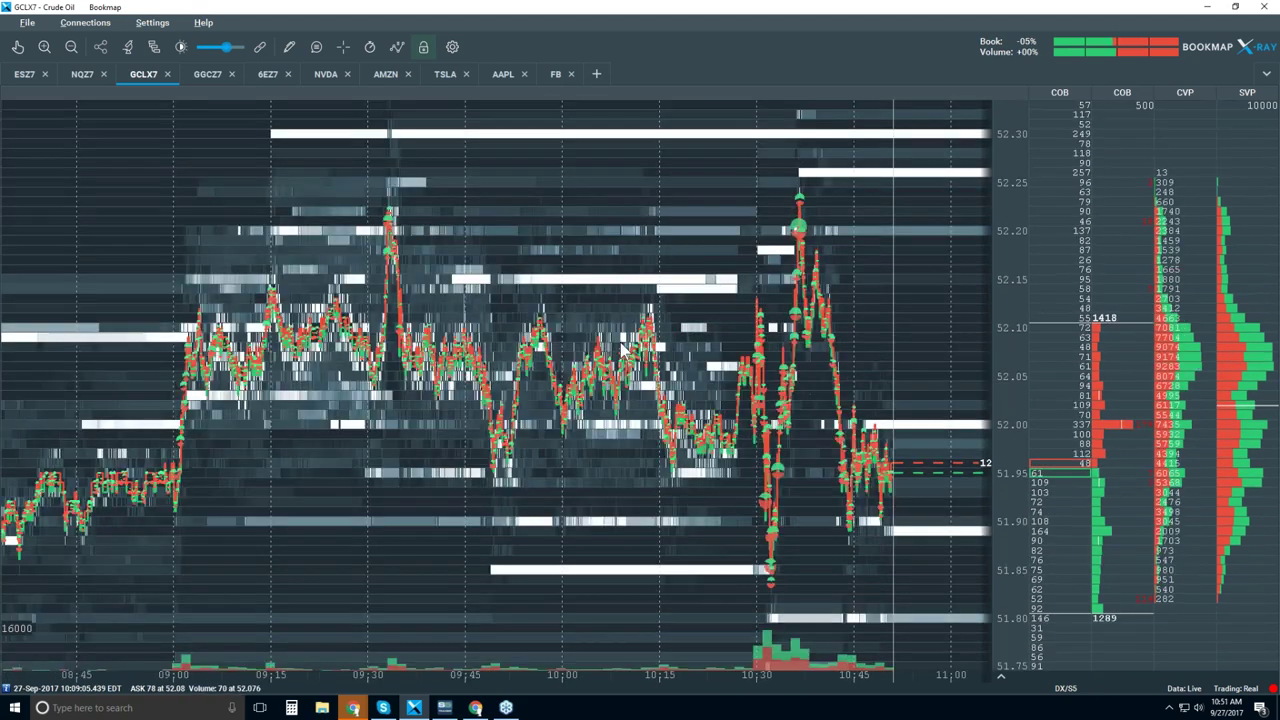
{"action": "scroll", "coordinate": [620, 350], "scroll_direction": "up", "scroll_amount": 1}
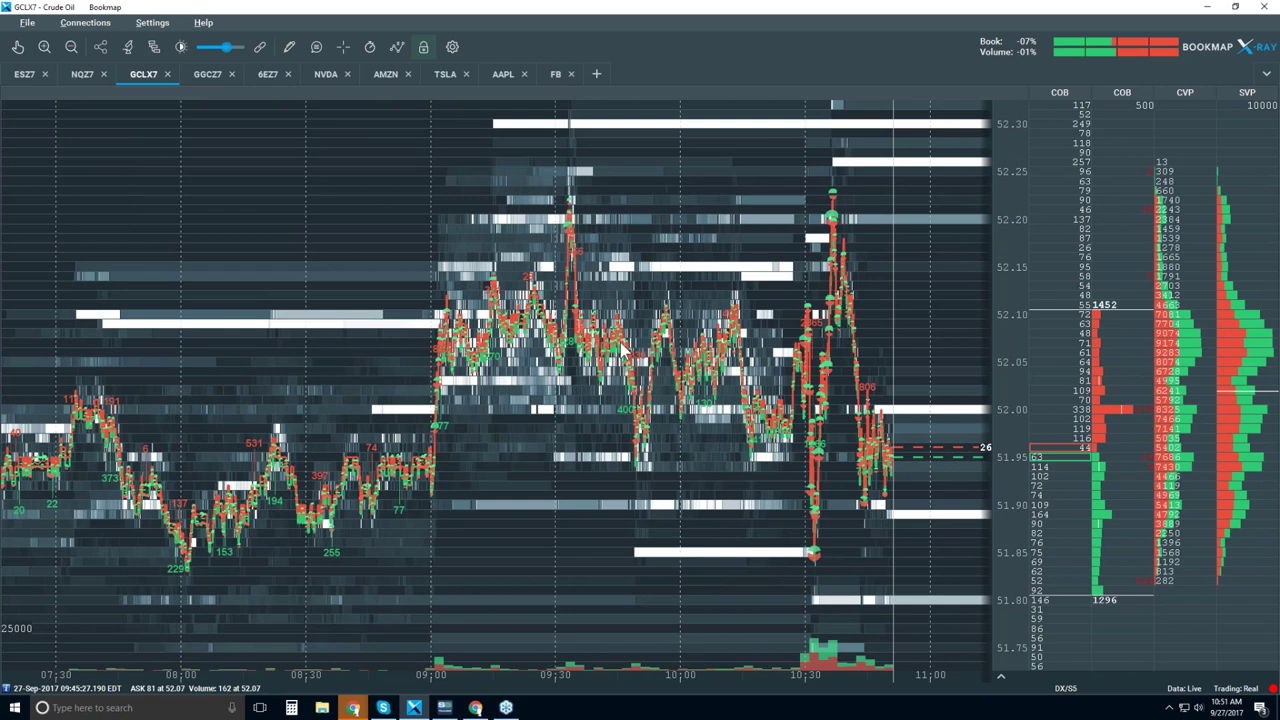
Step: Turn Candlestick Bars back on and frame the chart from about 08:20 to 10:55
{"action": "left_click", "coordinate": [396, 47]}
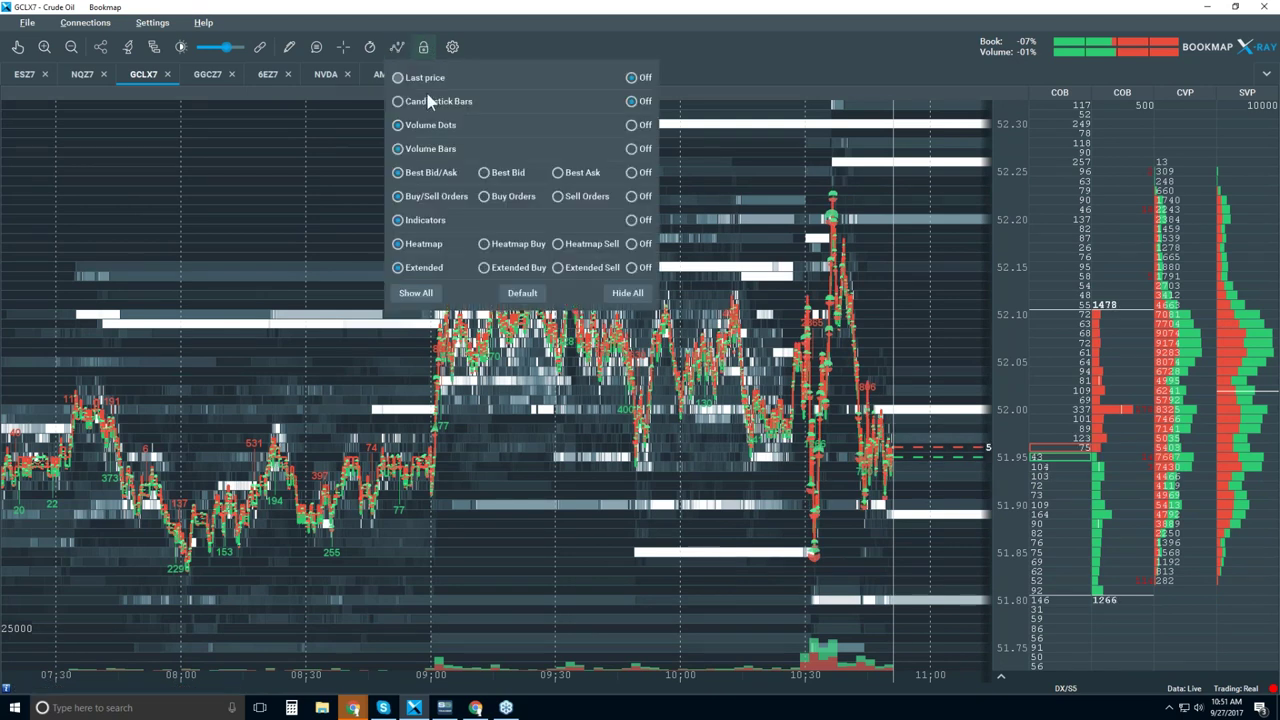
{"action": "left_click", "coordinate": [399, 101]}
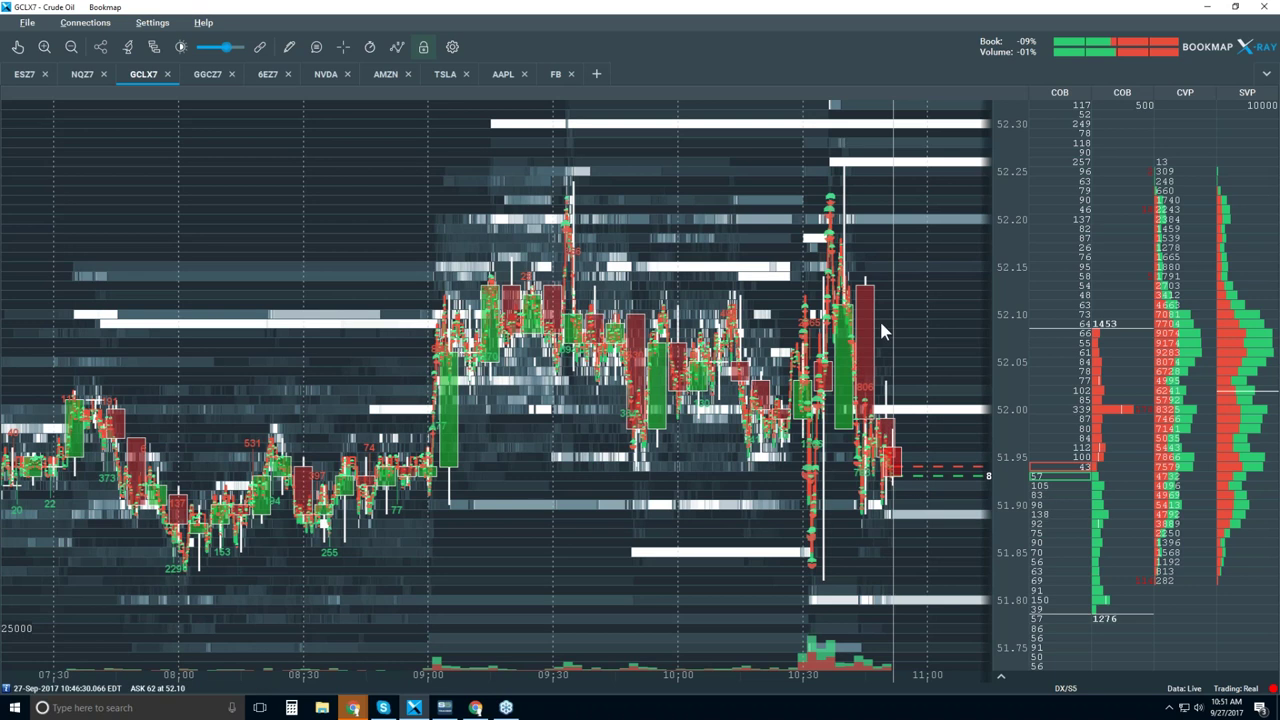
{"action": "scroll", "coordinate": [848, 343], "scroll_direction": "up", "scroll_amount": 3}
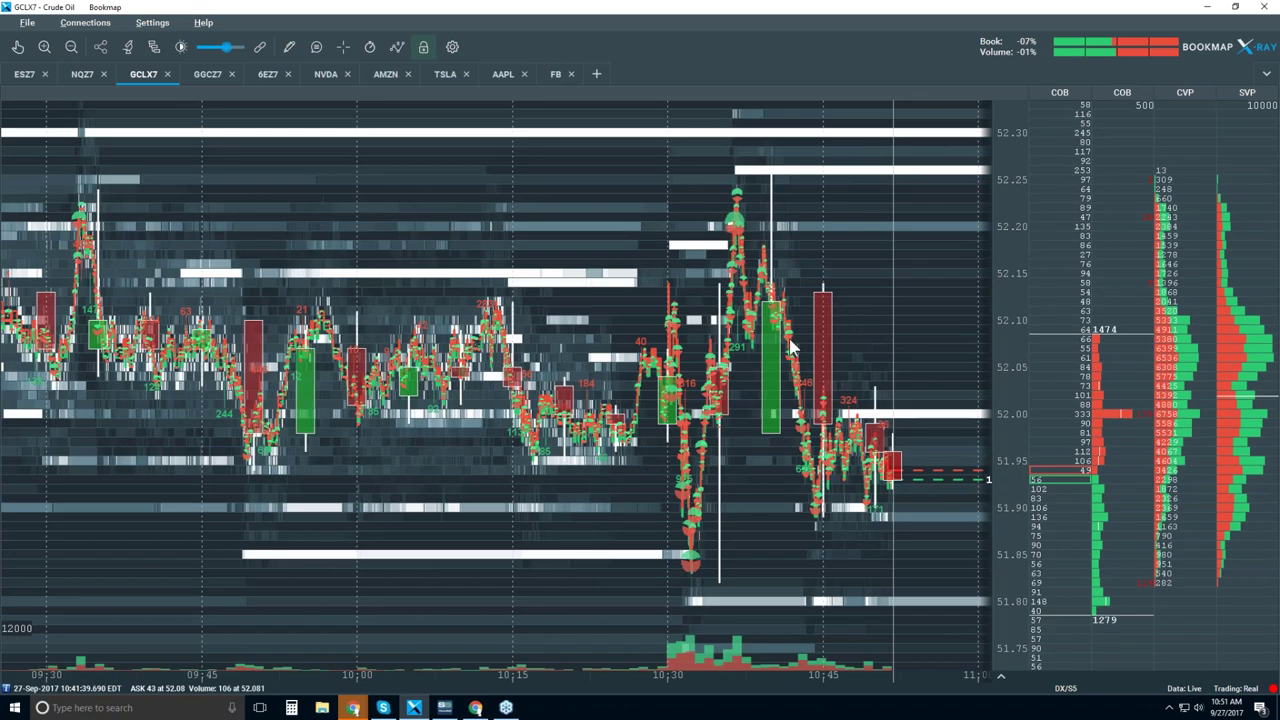
{"action": "scroll", "coordinate": [790, 345], "scroll_direction": "down", "scroll_amount": 4}
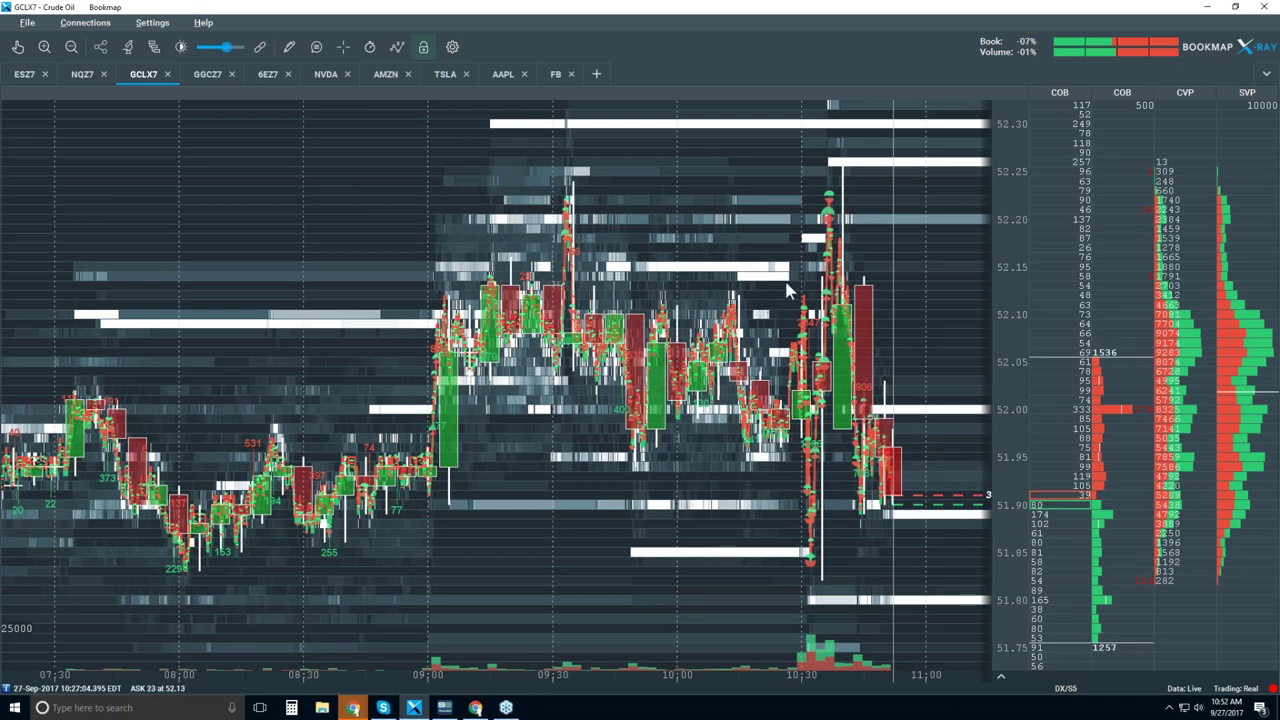
{"action": "scroll", "coordinate": [773, 283], "scroll_direction": "up", "scroll_amount": 3}
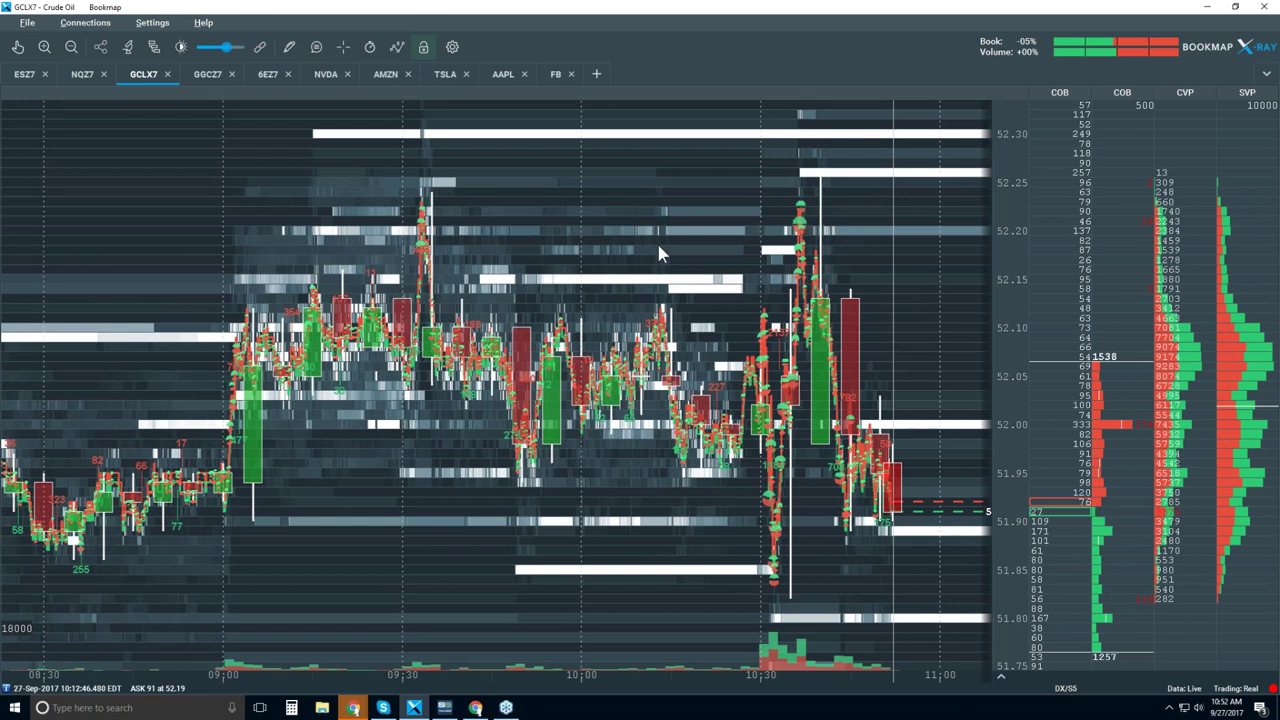
Step: Turn Candlestick Bars off again and zoom into 10:45–10:53, showing the drop to about 51.72
{"action": "left_click", "coordinate": [397, 47]}
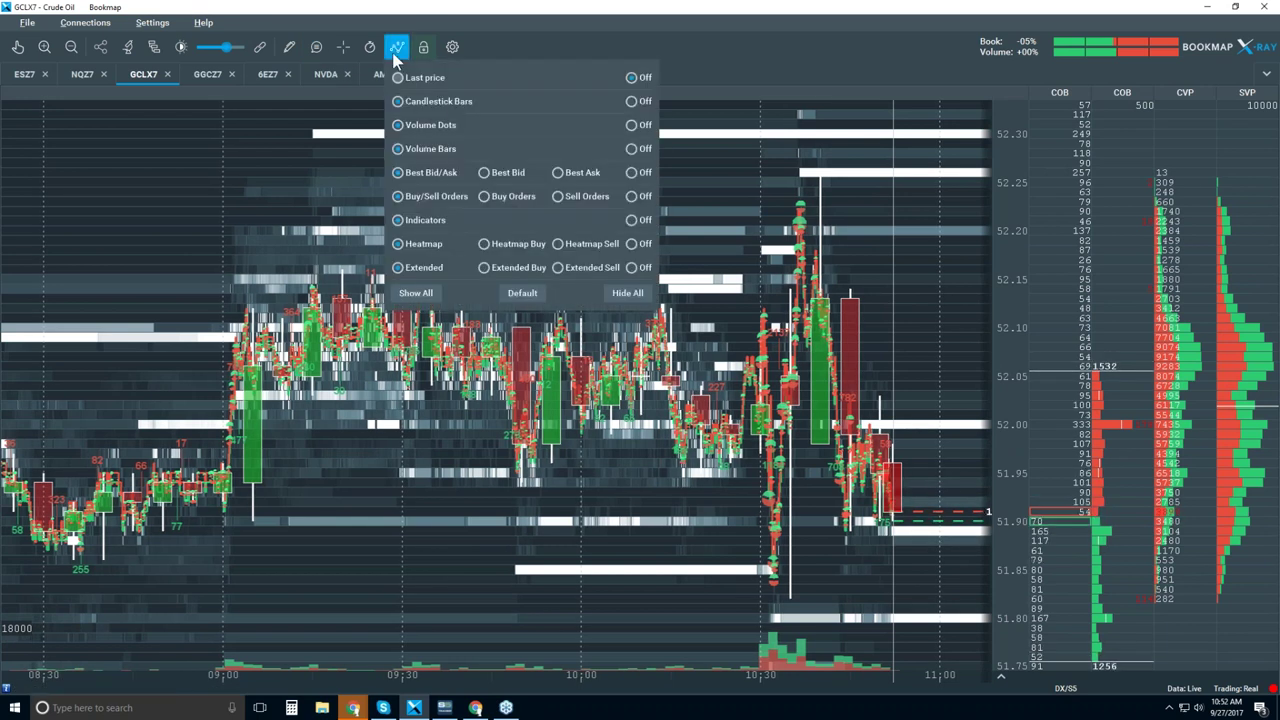
{"action": "left_click", "coordinate": [631, 101]}
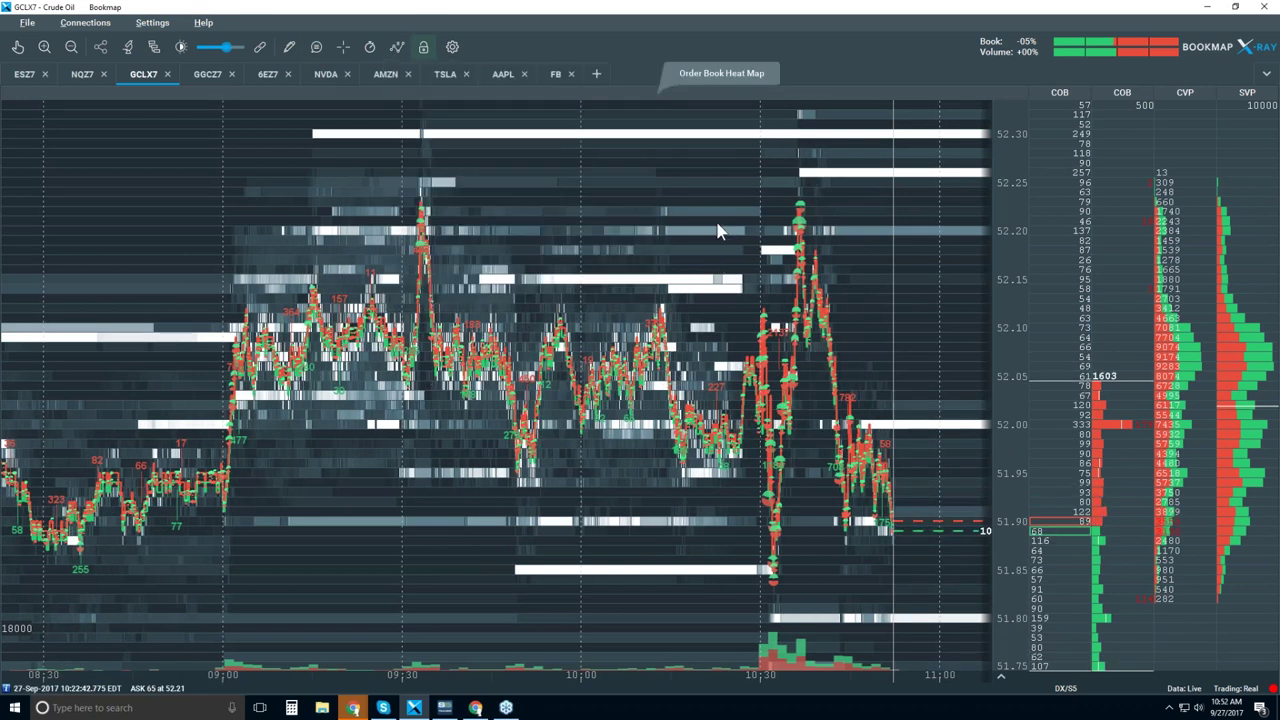
{"action": "scroll", "coordinate": [718, 230], "scroll_direction": "down", "scroll_amount": 2}
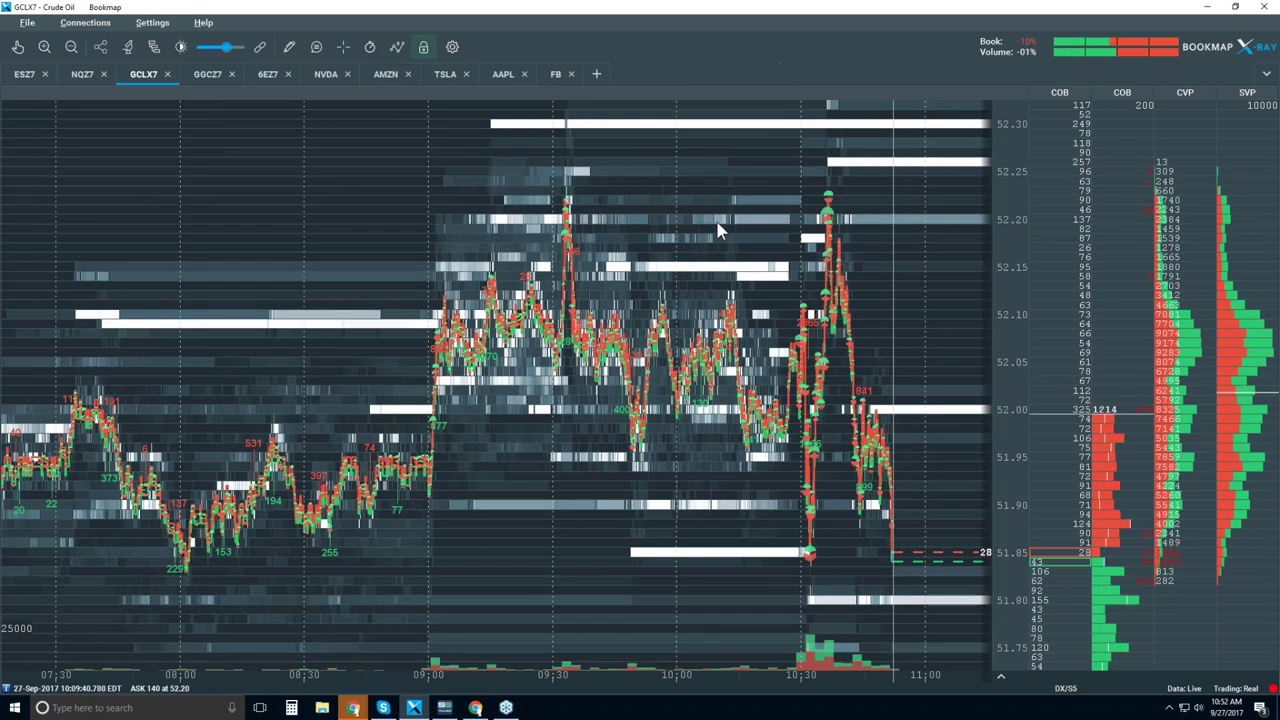
{"action": "scroll", "coordinate": [770, 368], "scroll_direction": "up", "scroll_amount": 4}
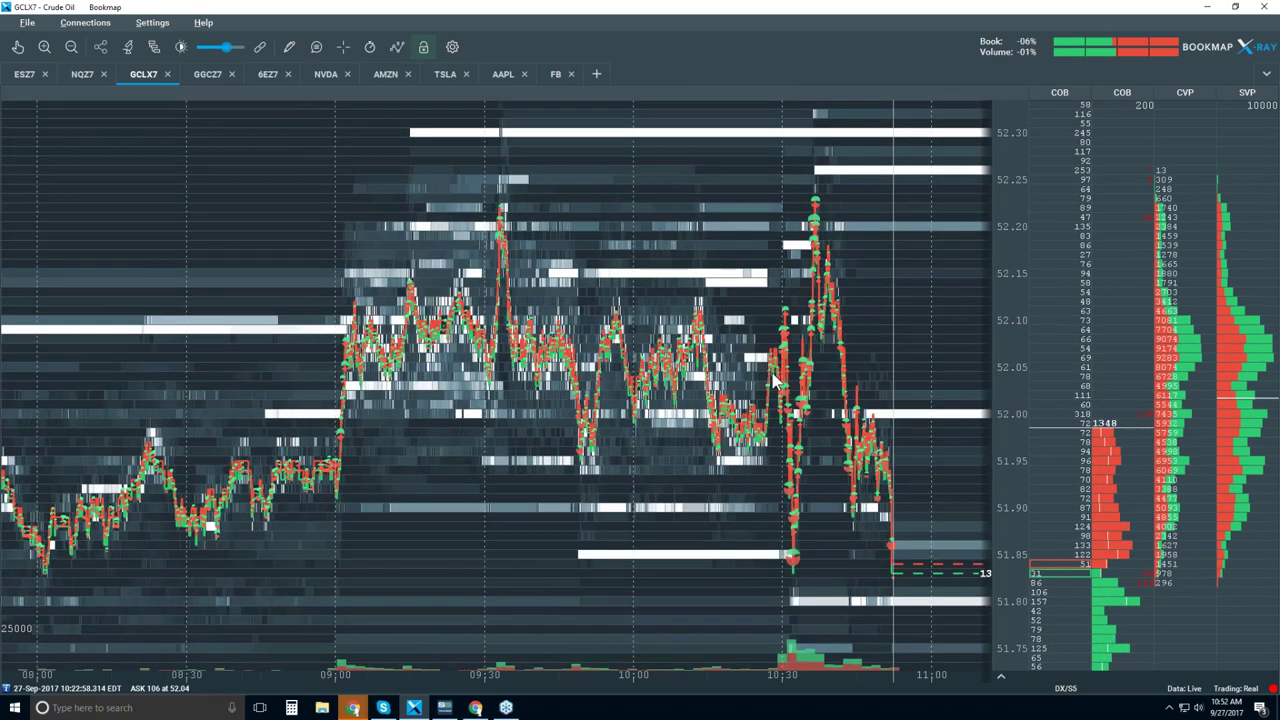
{"action": "scroll", "coordinate": [770, 368], "scroll_direction": "up", "scroll_amount": 2}
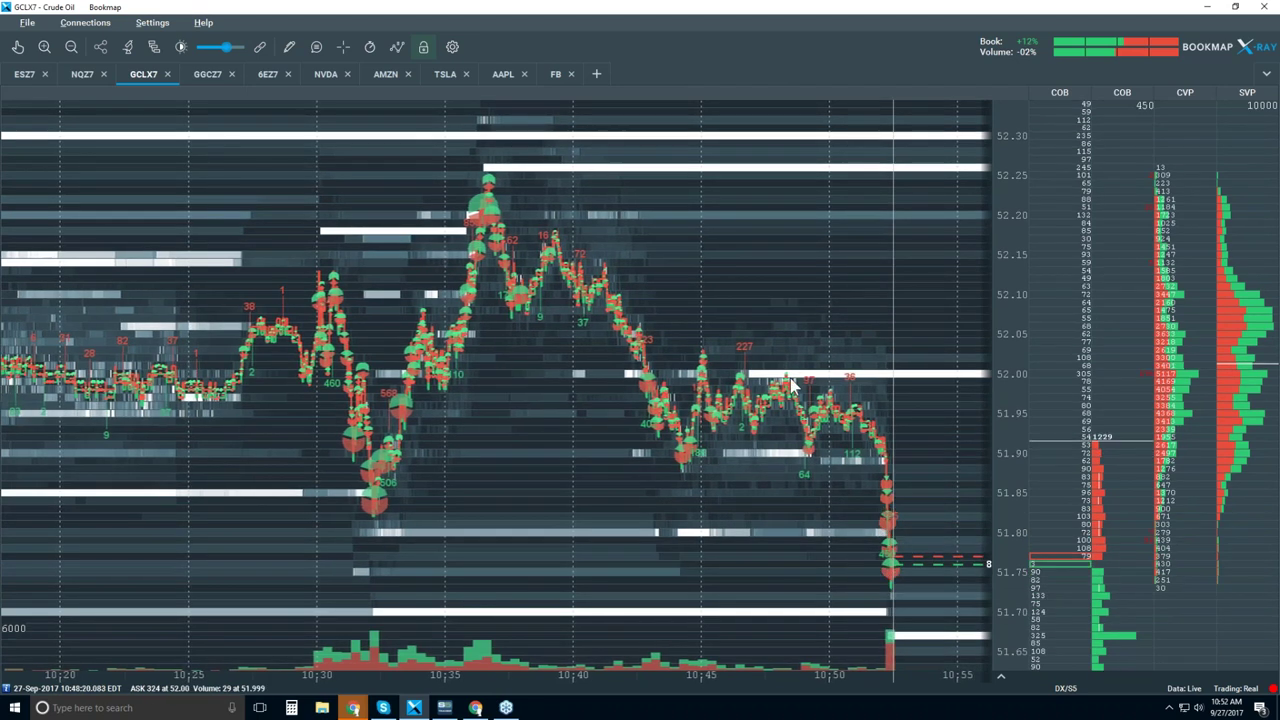
{"action": "scroll", "coordinate": [836, 420], "scroll_direction": "up", "scroll_amount": 5}
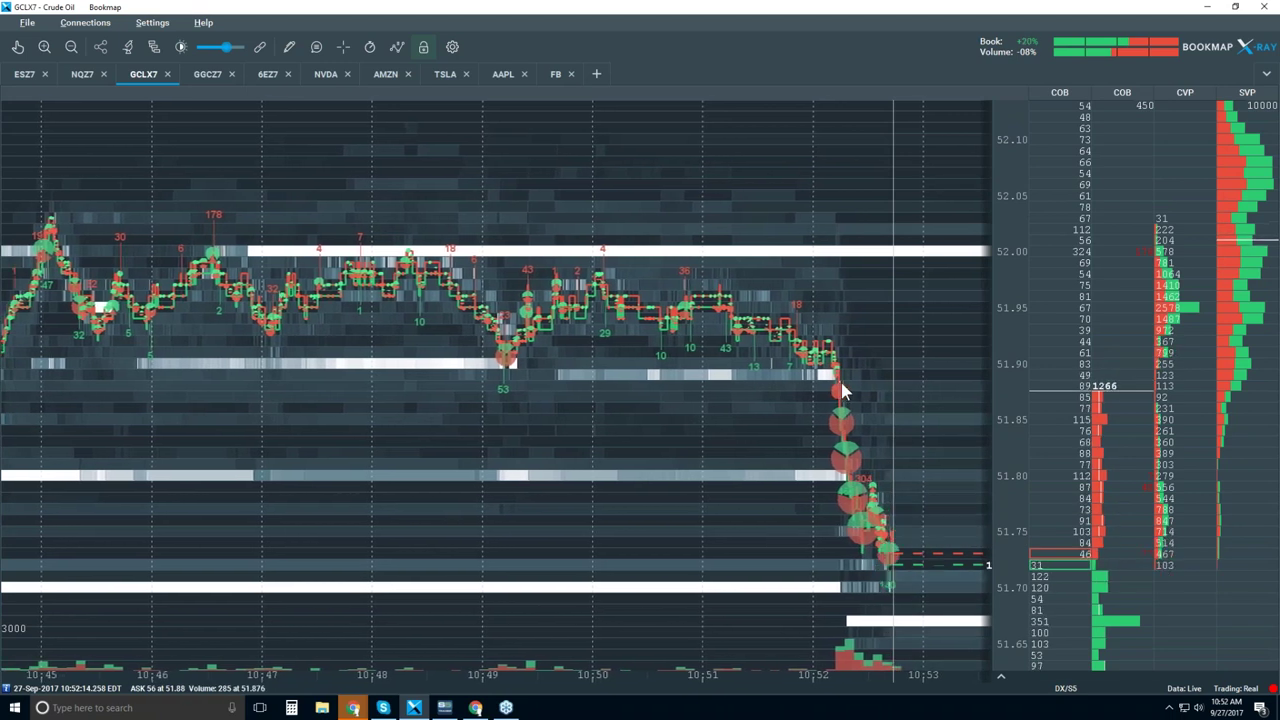
Step: Zoom the GCLX7 heatmap to about 10:52:45–10:54:45, framing the dip to 51.65 and rebound near 51.73
{"action": "scroll", "coordinate": [840, 390], "scroll_direction": "down", "scroll_amount": 1}
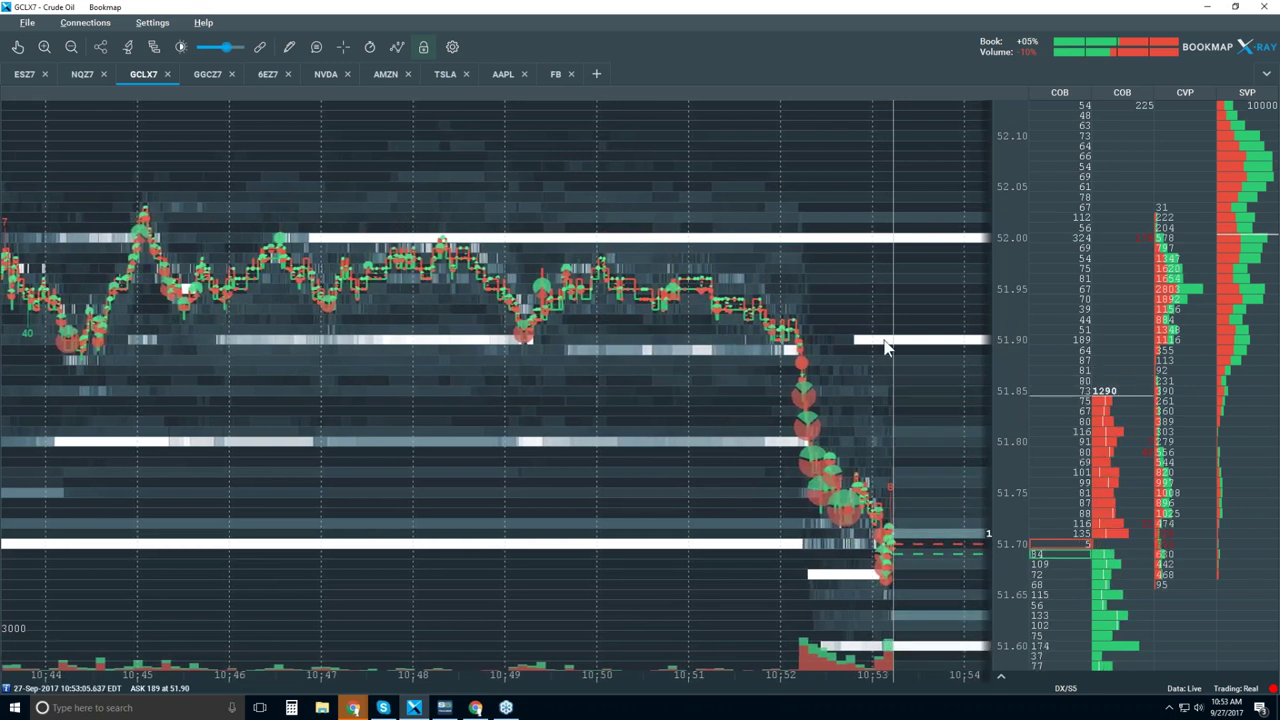
{"action": "scroll", "coordinate": [885, 345], "scroll_direction": "down", "scroll_amount": 3}
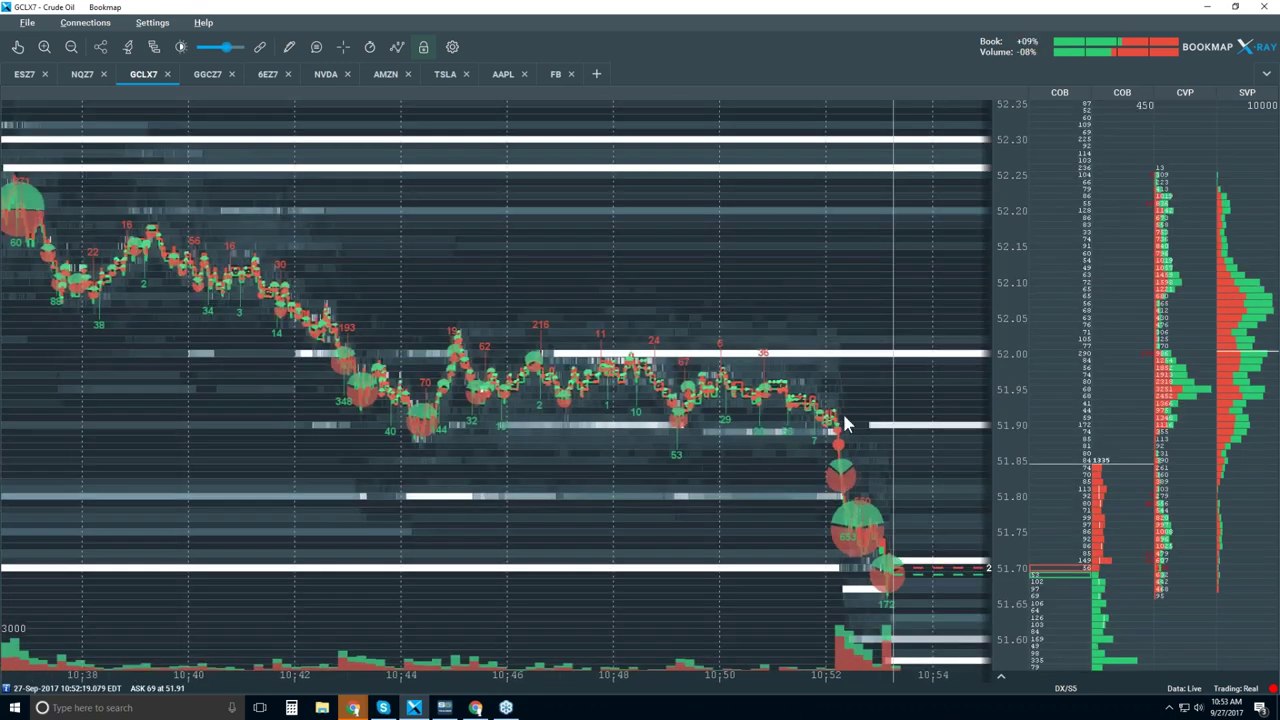
{"action": "scroll", "coordinate": [826, 450], "scroll_direction": "up", "scroll_amount": 3}
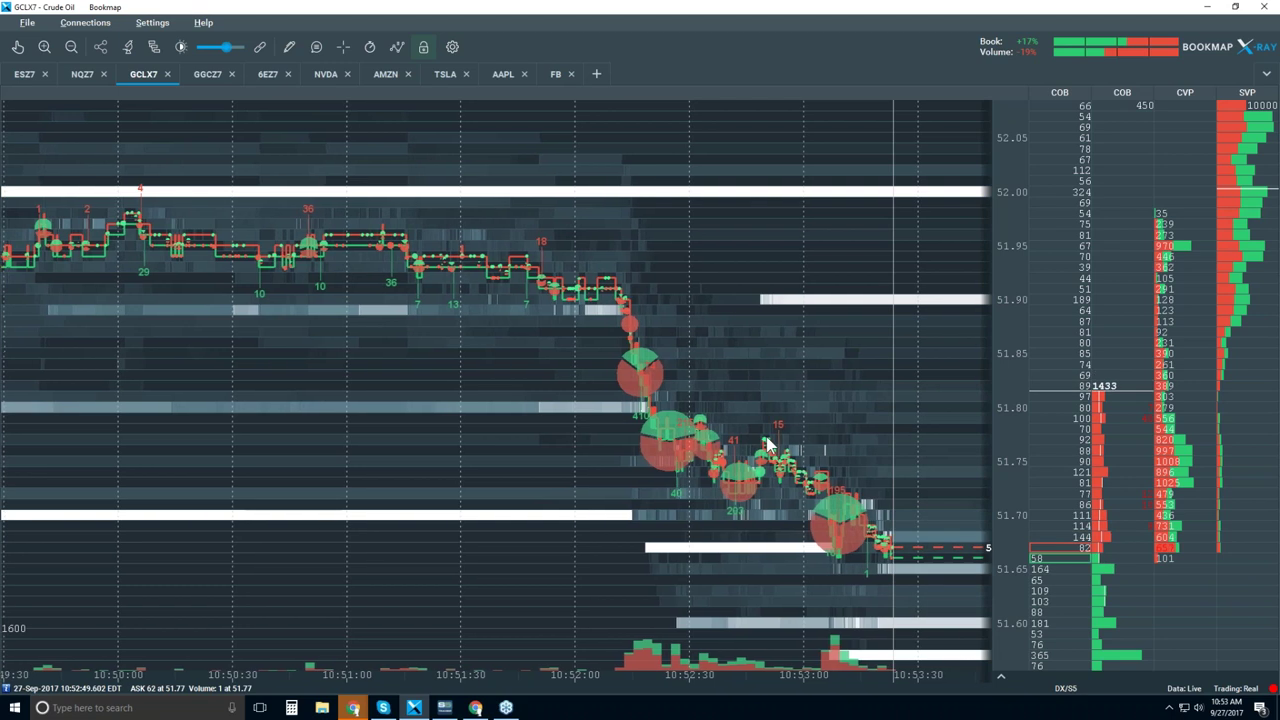
{"action": "scroll", "coordinate": [900, 490], "scroll_direction": "down", "scroll_amount": 3}
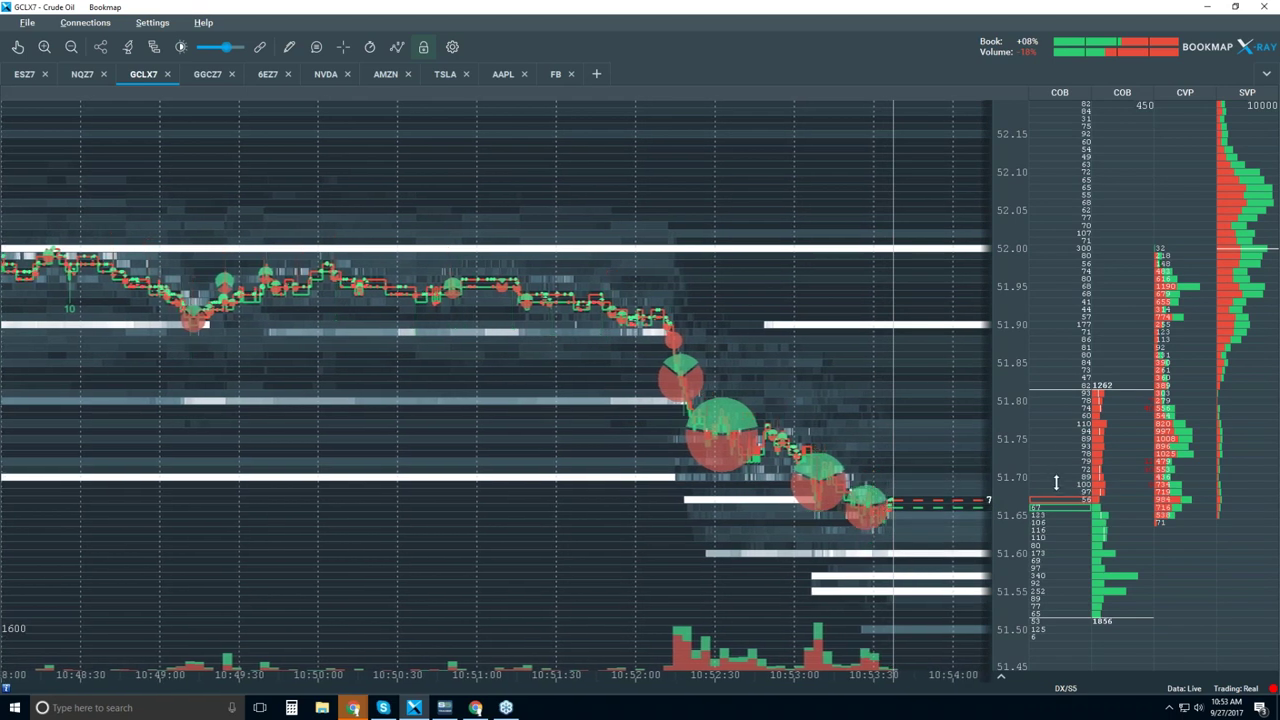
{"action": "scroll", "coordinate": [1055, 483], "scroll_direction": "down", "scroll_amount": 2}
{"action": "scroll", "coordinate": [1055, 466], "scroll_direction": "up", "scroll_amount": 2}
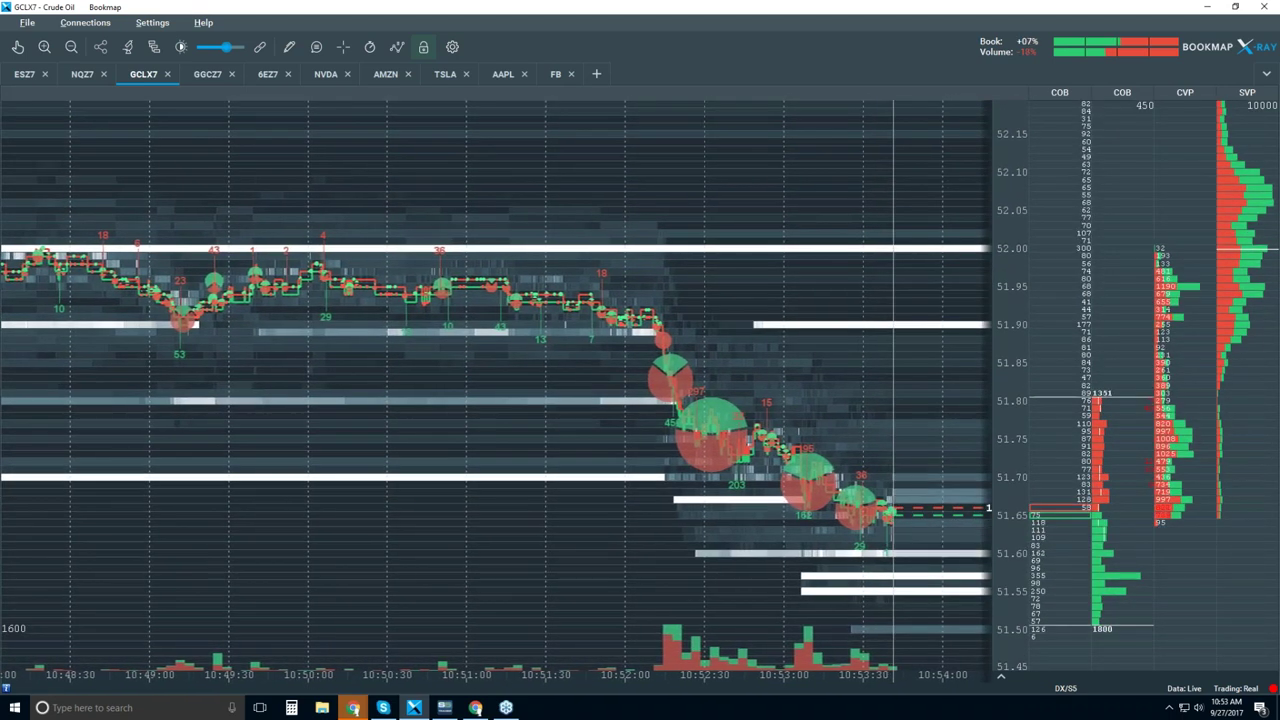
{"action": "scroll", "coordinate": [887, 452], "scroll_direction": "up", "scroll_amount": 3}
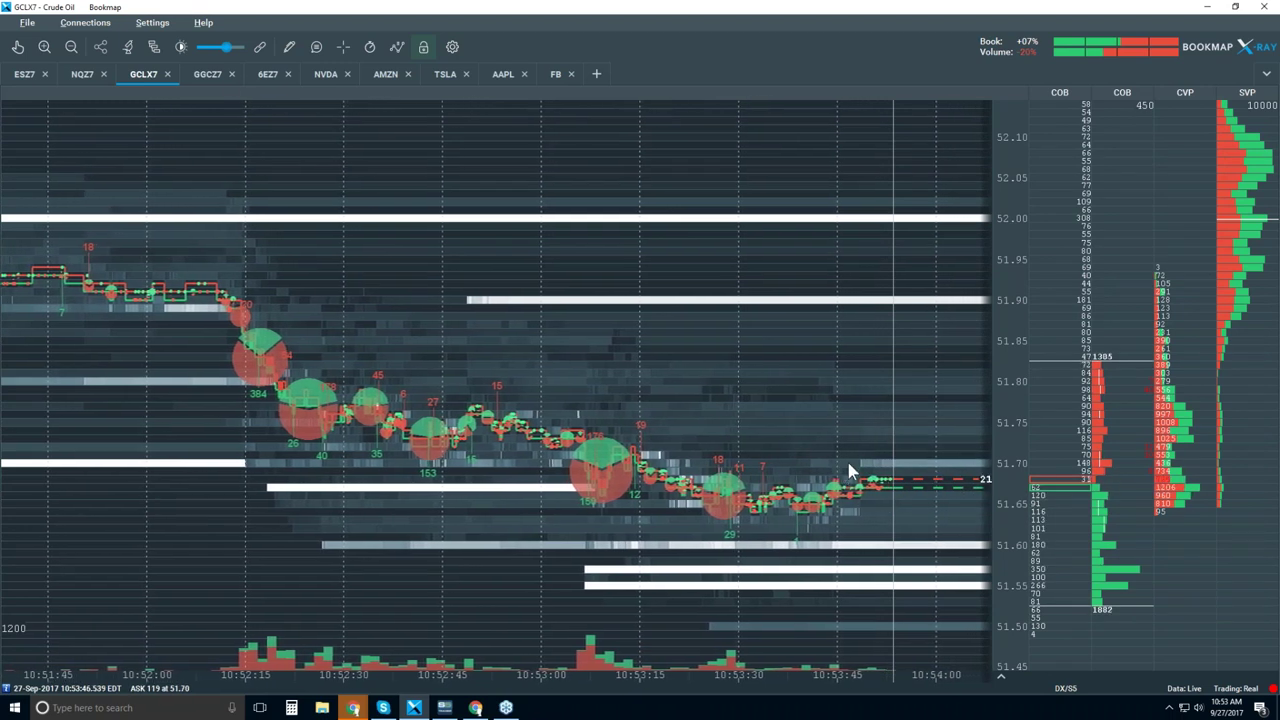
{"action": "left_click_drag", "start_coordinate": [225, 47], "coordinate": [221, 47]}
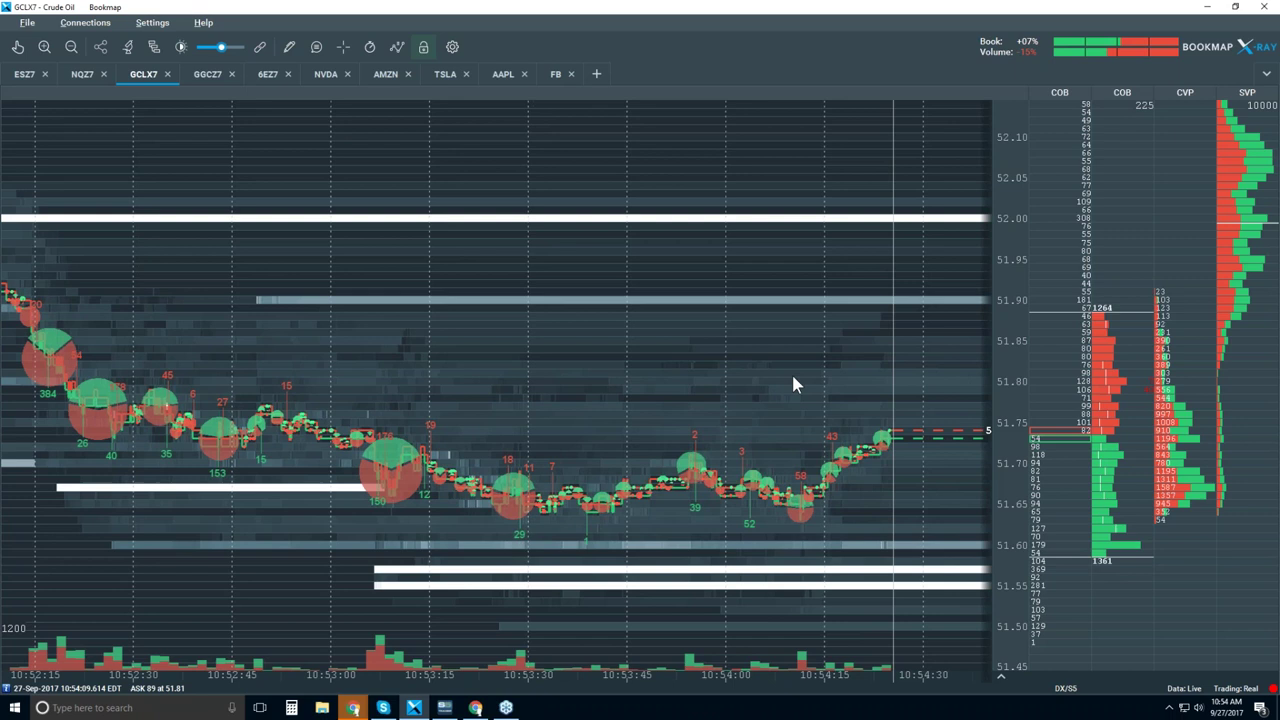
{"action": "scroll", "coordinate": [791, 371], "scroll_direction": "down", "scroll_amount": 2}
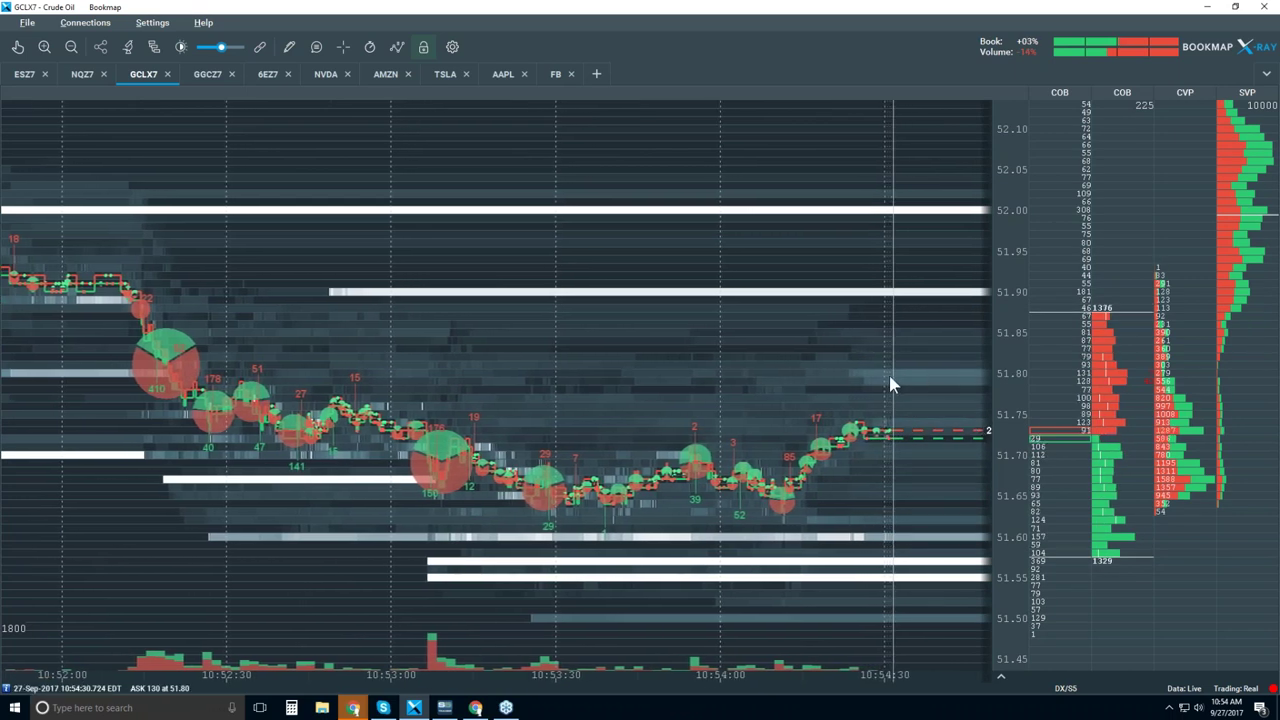
{"action": "scroll", "coordinate": [867, 356], "scroll_direction": "up", "scroll_amount": 1}
{"action": "scroll", "coordinate": [865, 349], "scroll_direction": "up", "scroll_amount": 1}
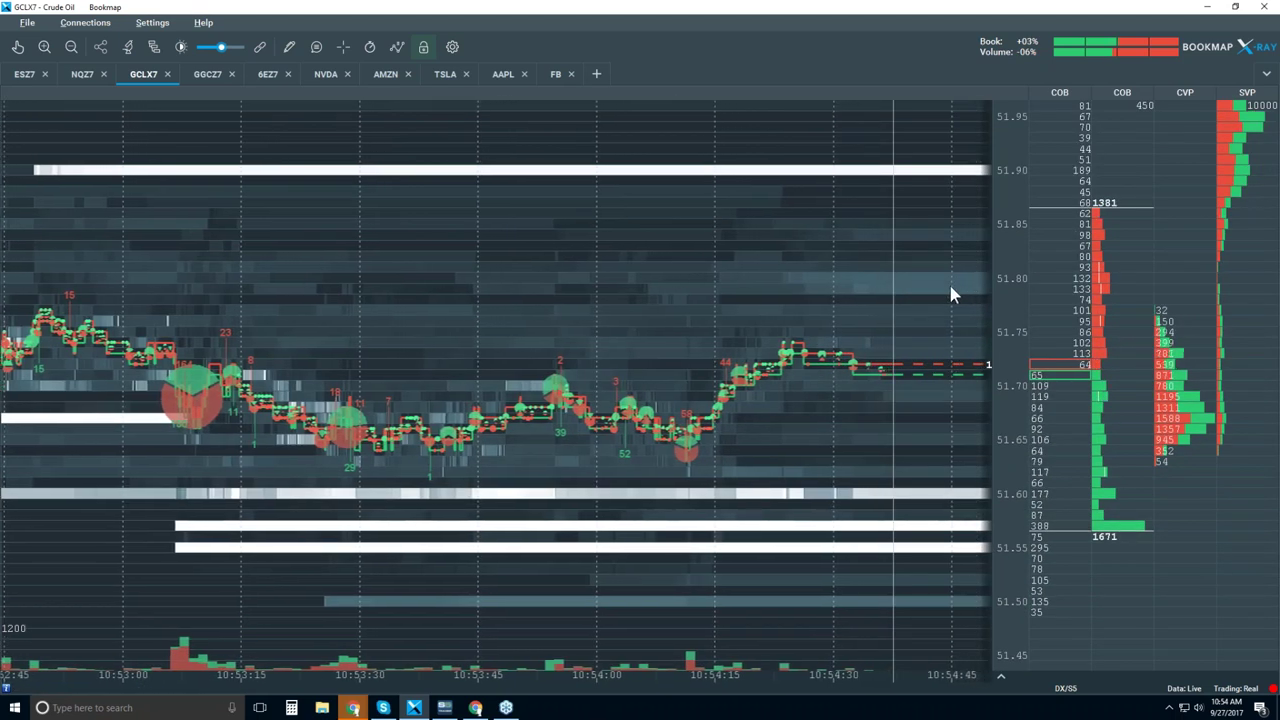
Step: Slightly lower the heatmap's Brightness and White Cut-off in the contrast settings
{"action": "left_click", "coordinate": [181, 47]}
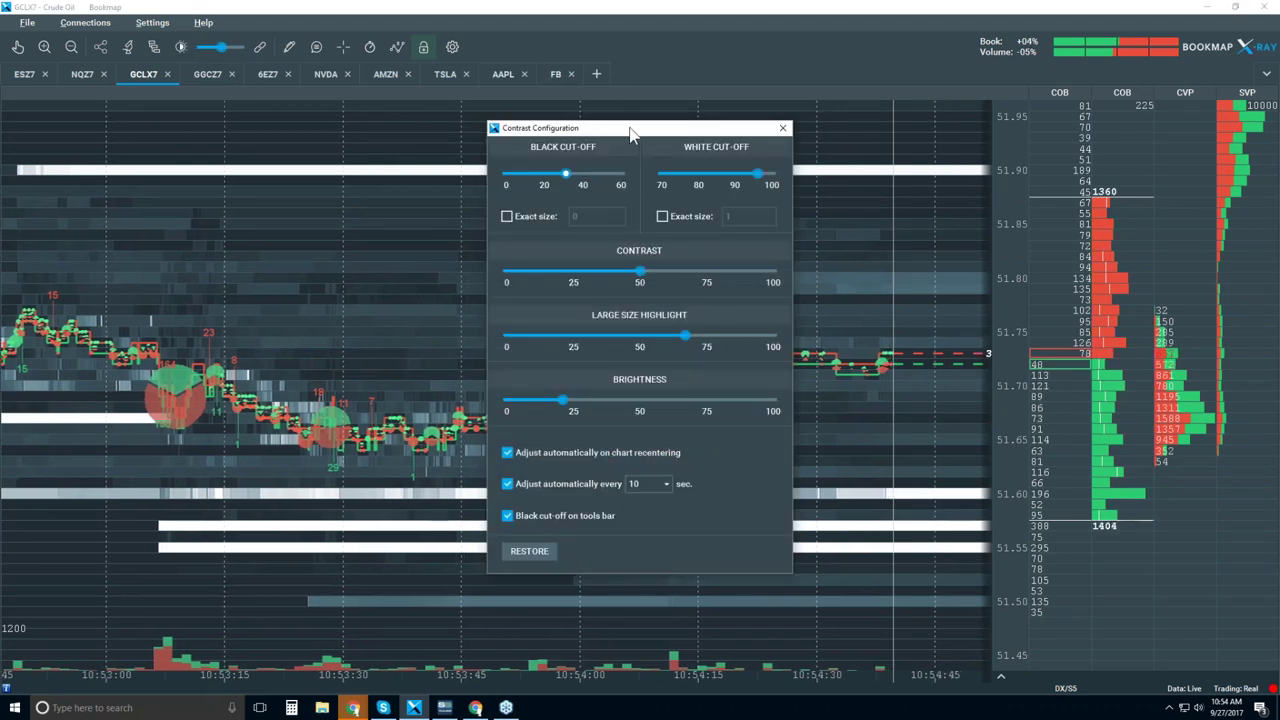
{"action": "left_click_drag", "start_coordinate": [605, 128], "coordinate": [250, 128]}
{"action": "left_click_drag", "start_coordinate": [214, 405], "coordinate": [203, 405]}
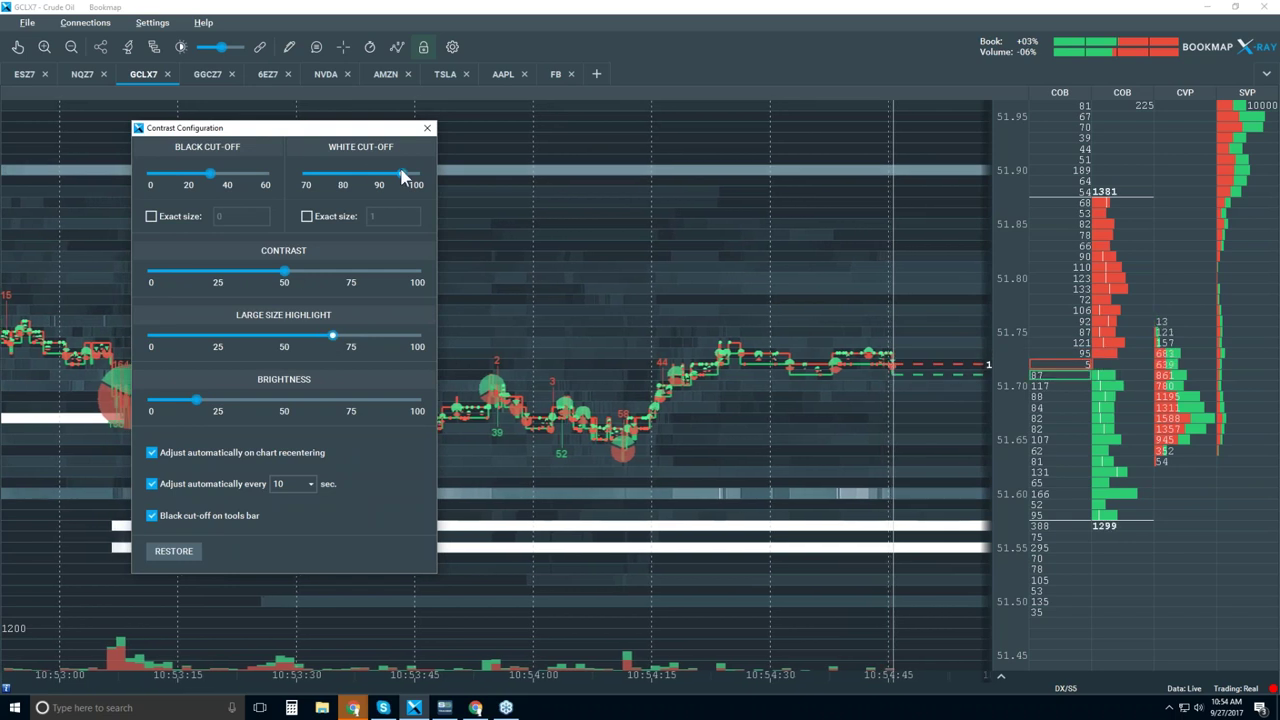
{"action": "left_click_drag", "start_coordinate": [403, 173], "coordinate": [394, 173]}
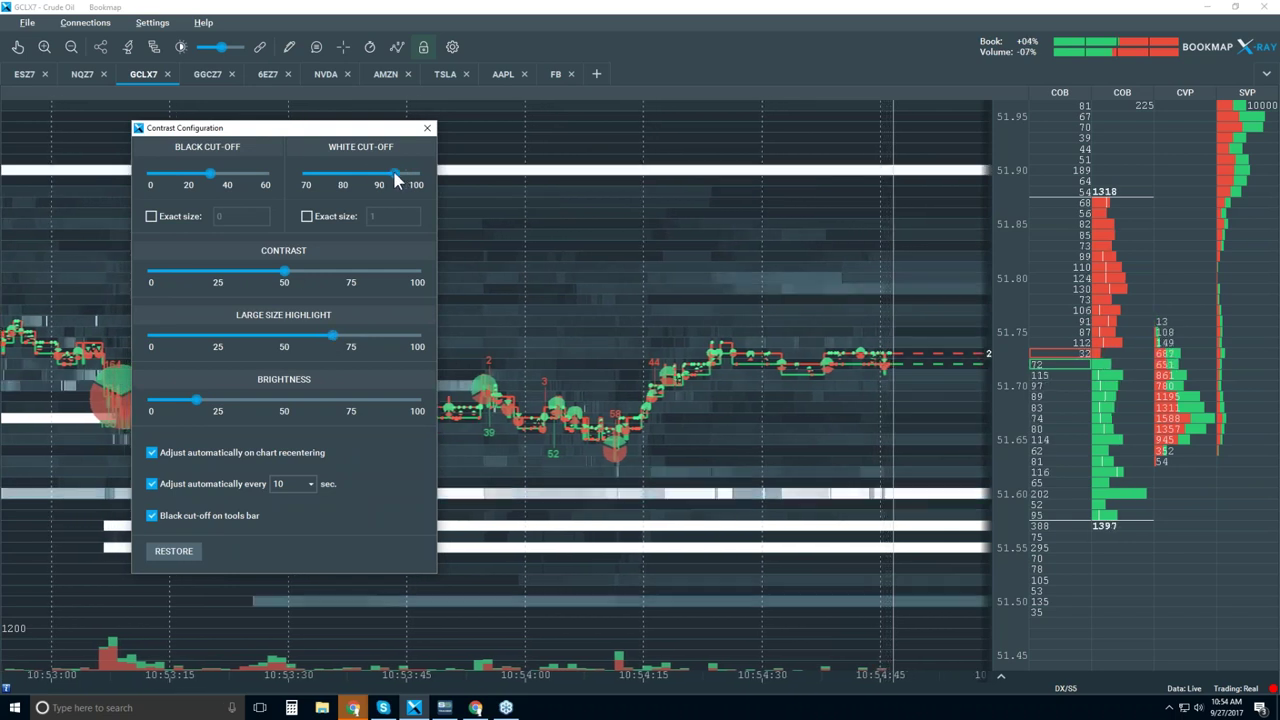
{"action": "left_click", "coordinate": [427, 128]}
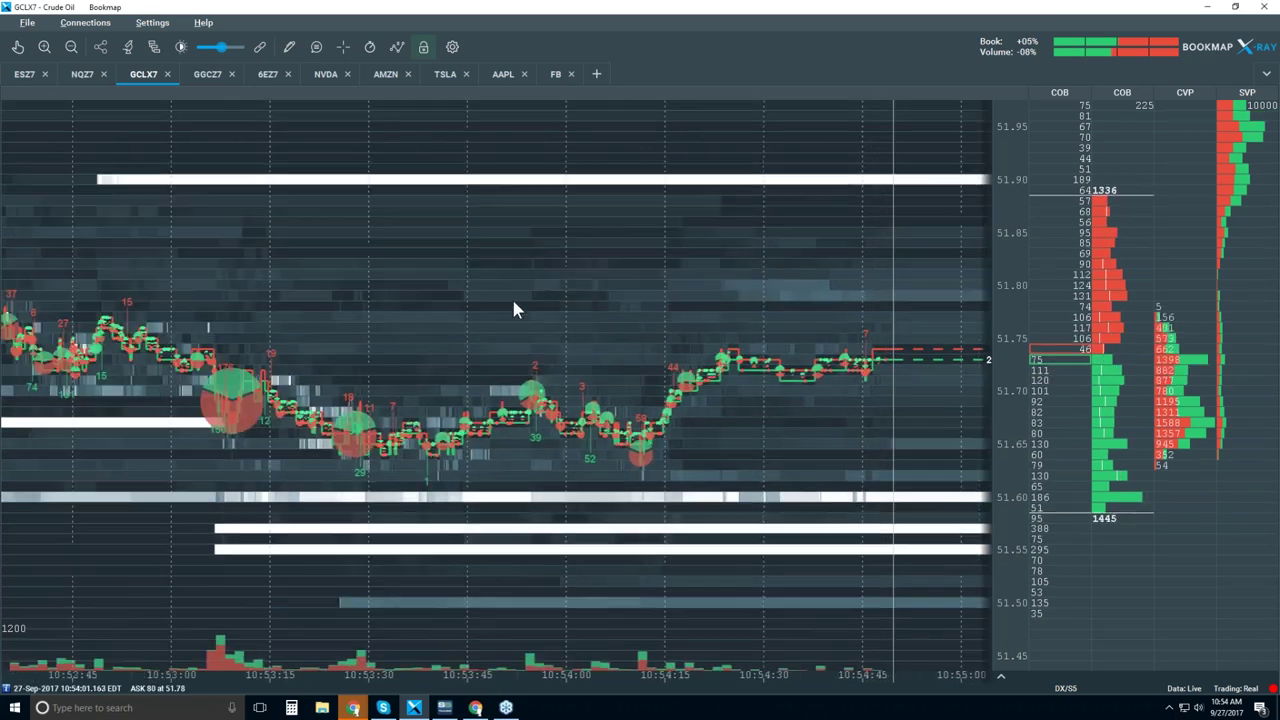
Step: Zoom the heatmap onto the 10:54–10:56 range, where price climbs to about 51.77
{"action": "scroll", "coordinate": [511, 296], "scroll_direction": "down", "scroll_amount": 2}
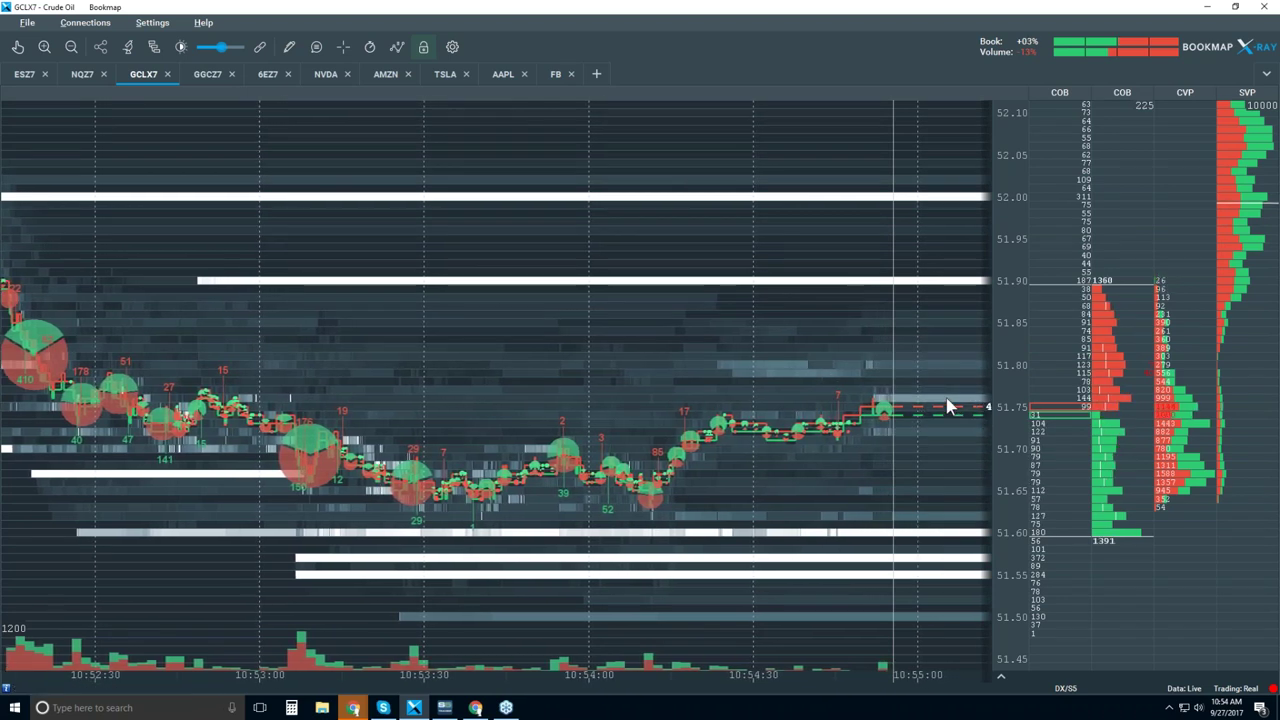
{"action": "scroll", "coordinate": [885, 368], "scroll_direction": "up", "scroll_amount": 1}
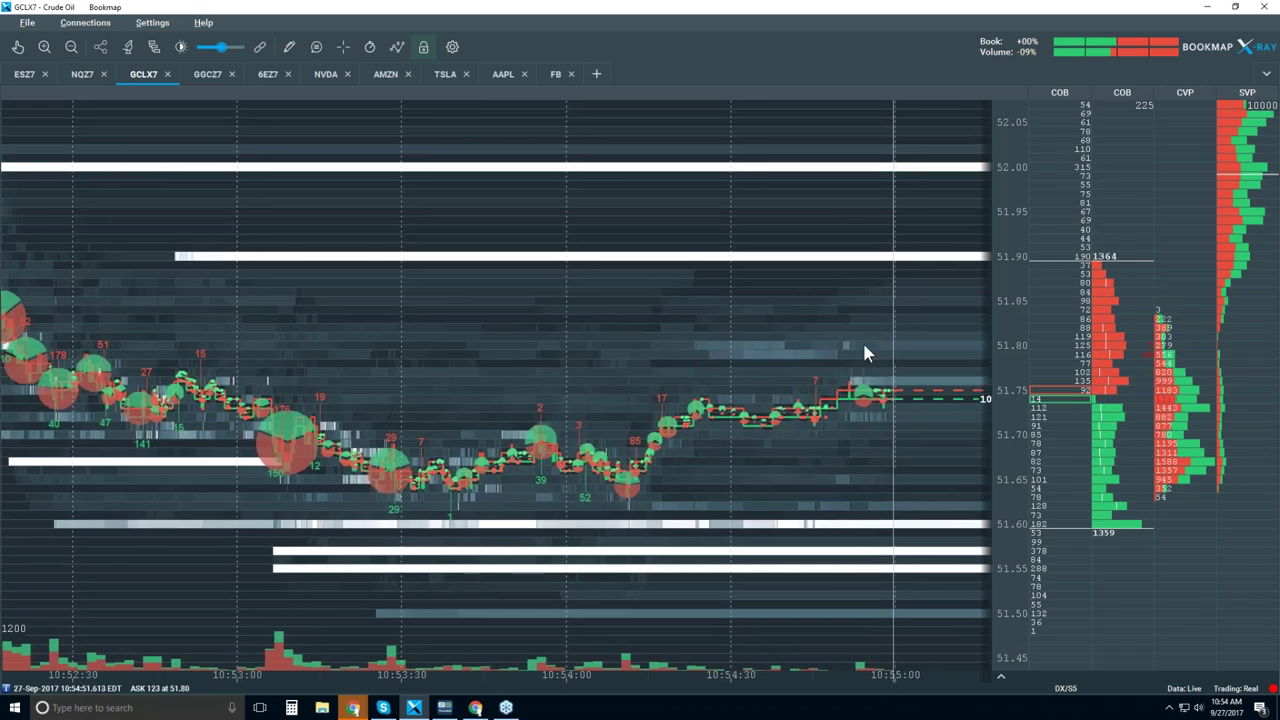
{"action": "scroll", "coordinate": [885, 362], "scroll_direction": "up", "scroll_amount": 1}
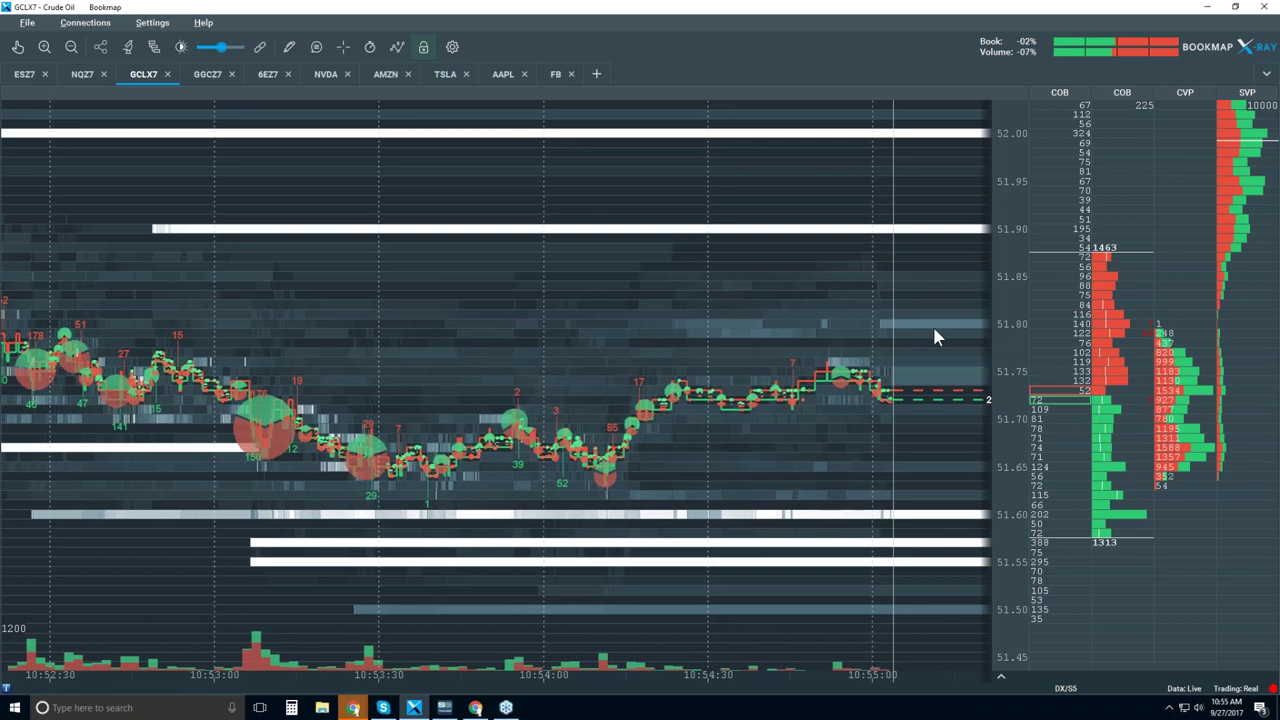
{"action": "scroll", "coordinate": [932, 324], "scroll_direction": "up", "scroll_amount": 1}
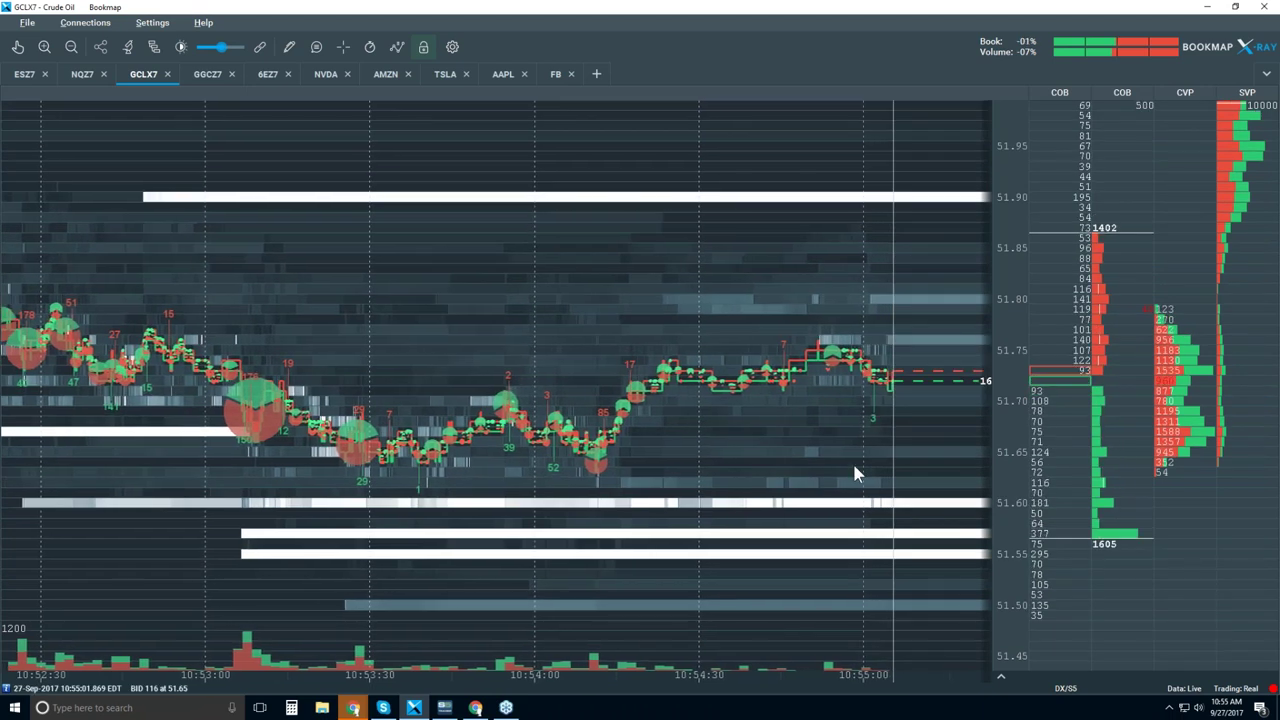
{"action": "scroll", "coordinate": [810, 420], "scroll_direction": "down", "scroll_amount": 3}
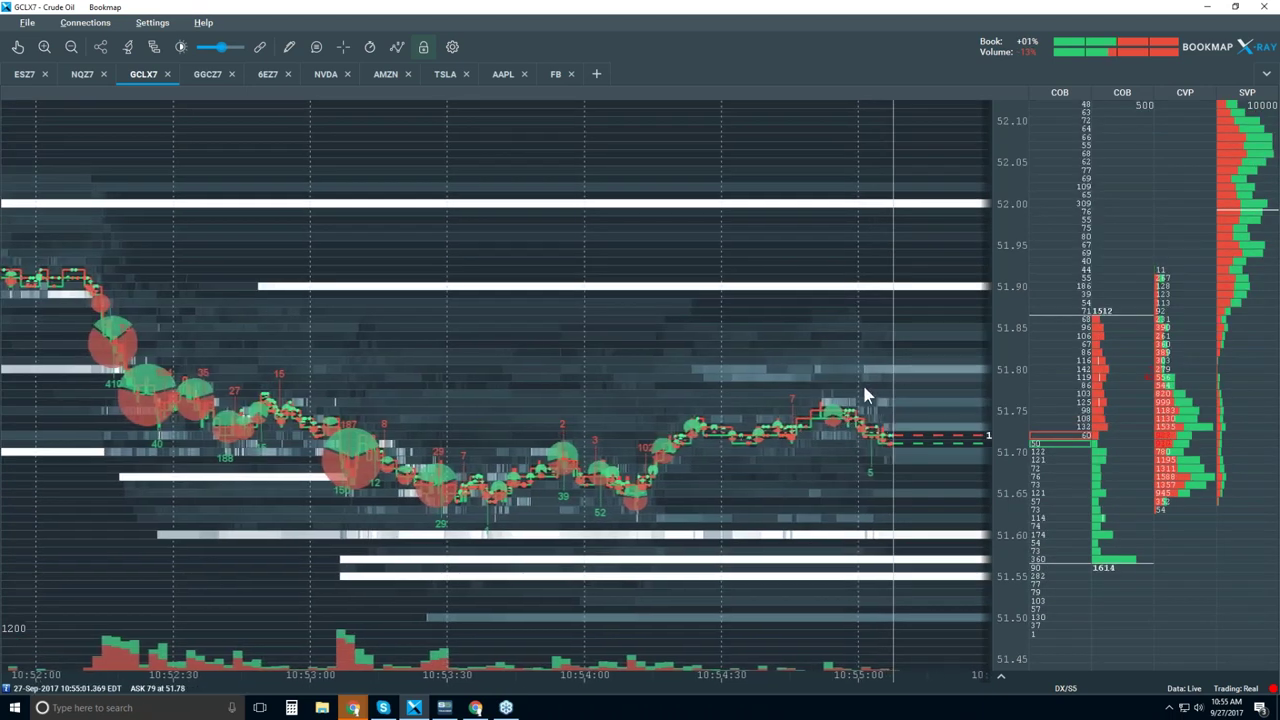
{"action": "scroll", "coordinate": [862, 390], "scroll_direction": "up", "scroll_amount": 3}
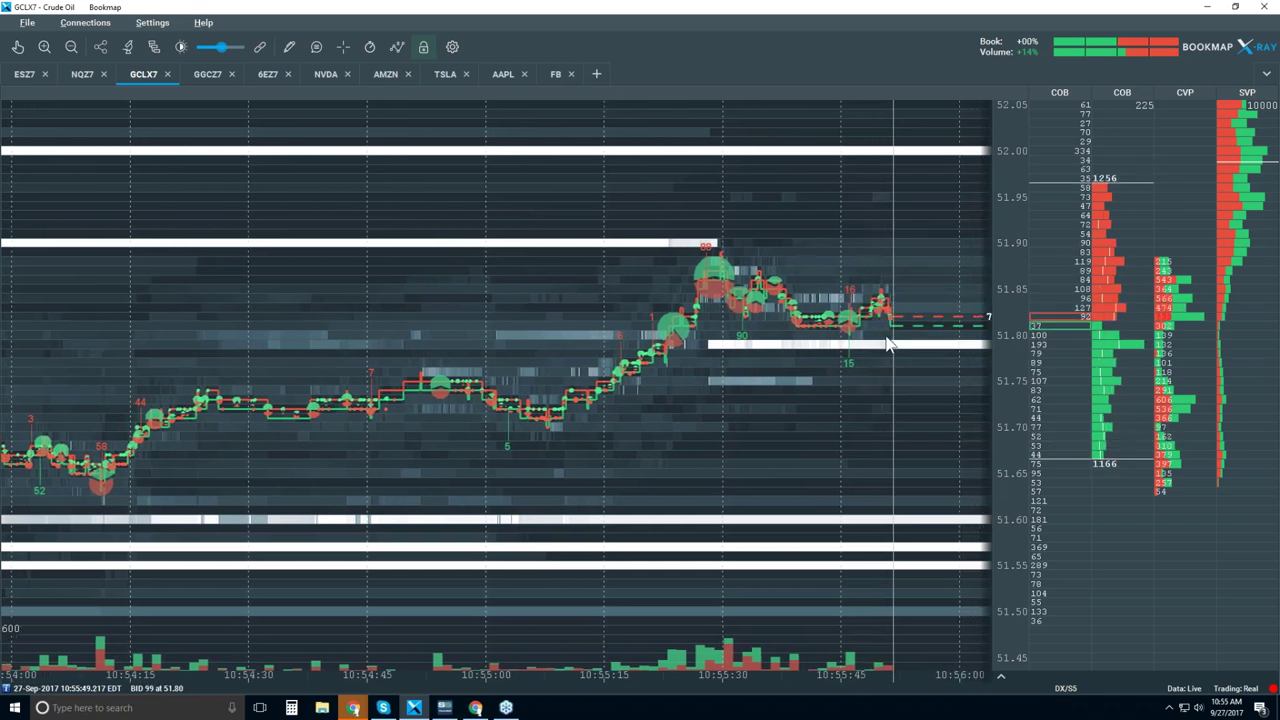
Step: Zoom the time axis out to 10:52–10:56:30, showing the drop and climb to about 51.89
{"action": "scroll", "coordinate": [845, 340], "scroll_direction": "down", "scroll_amount": 1}
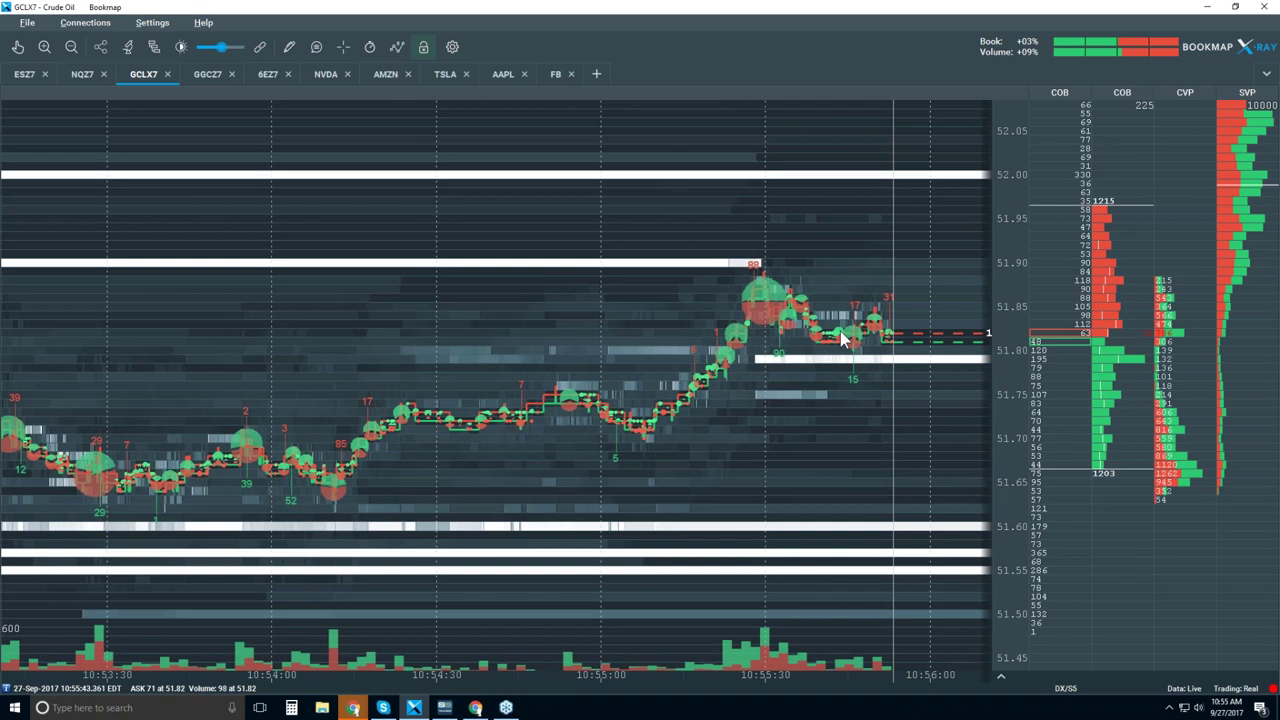
{"action": "scroll", "coordinate": [845, 340], "scroll_direction": "down", "scroll_amount": 2}
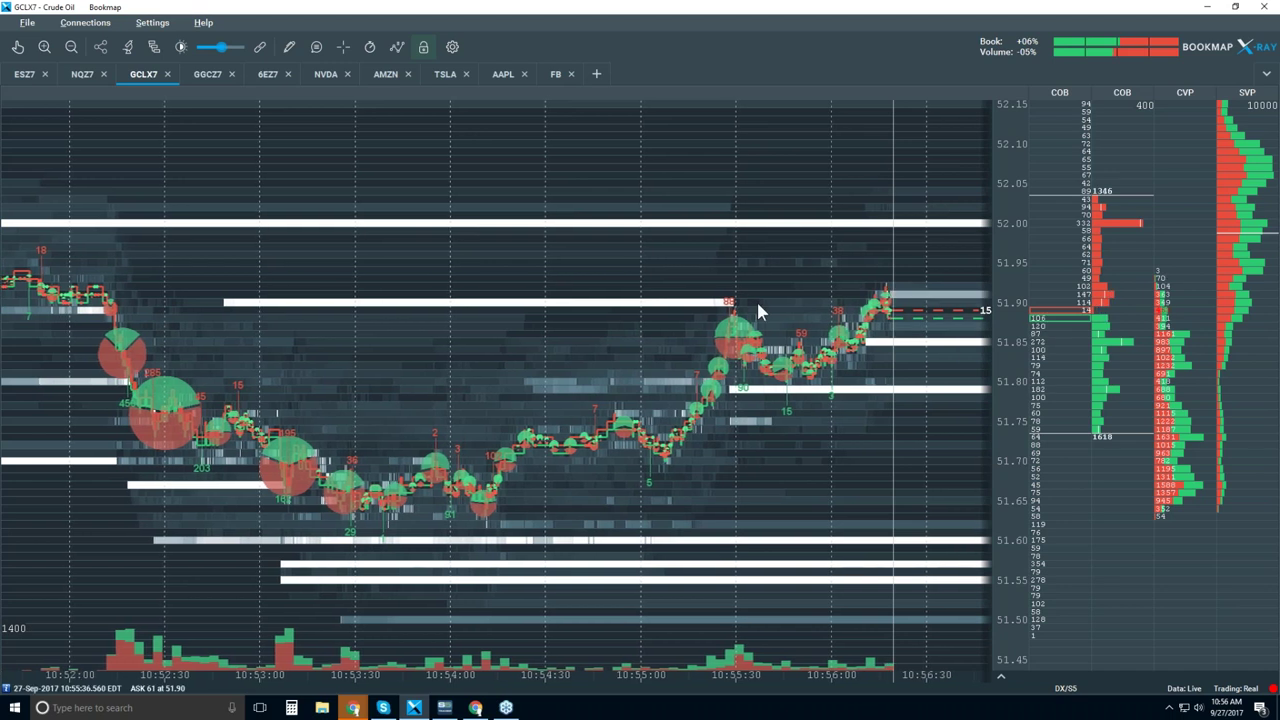
Step: Zoom out to about 10:45–10:57, then back in to frame 10:52–10:57 near 51.85–51.92
{"action": "scroll", "coordinate": [738, 318], "scroll_direction": "down", "scroll_amount": 4}
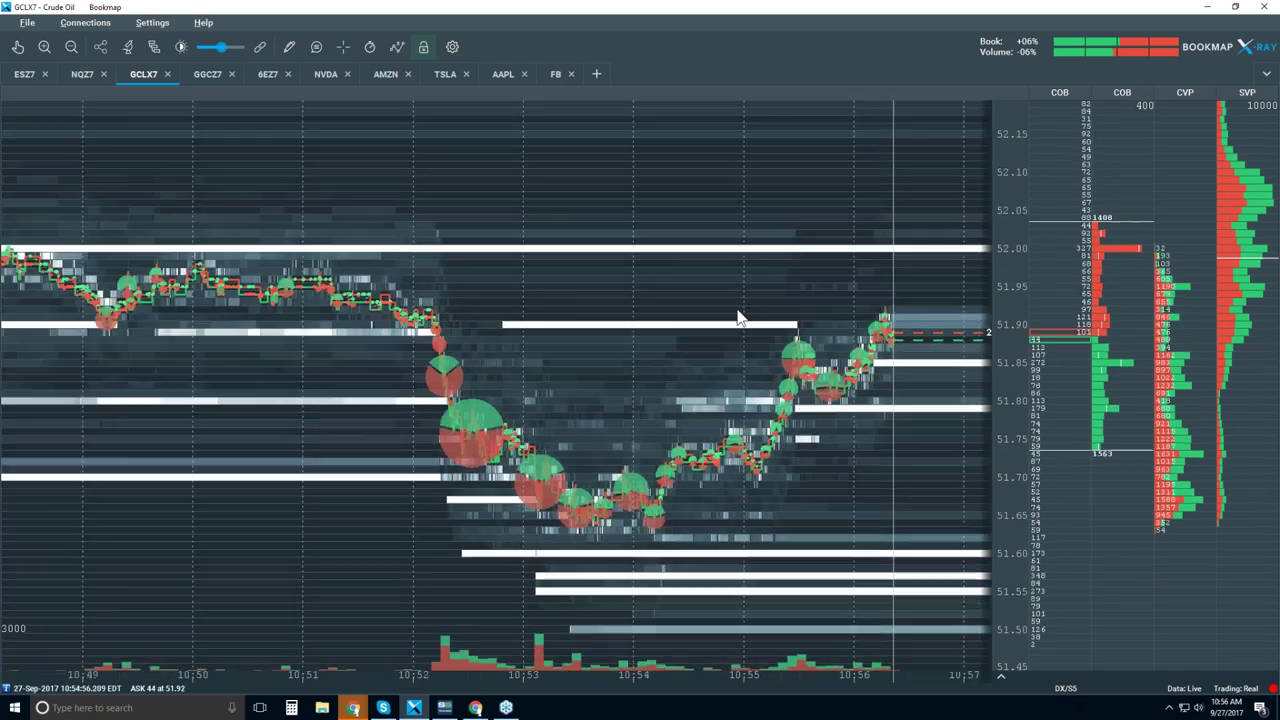
{"action": "scroll", "coordinate": [725, 306], "scroll_direction": "down", "scroll_amount": 2}
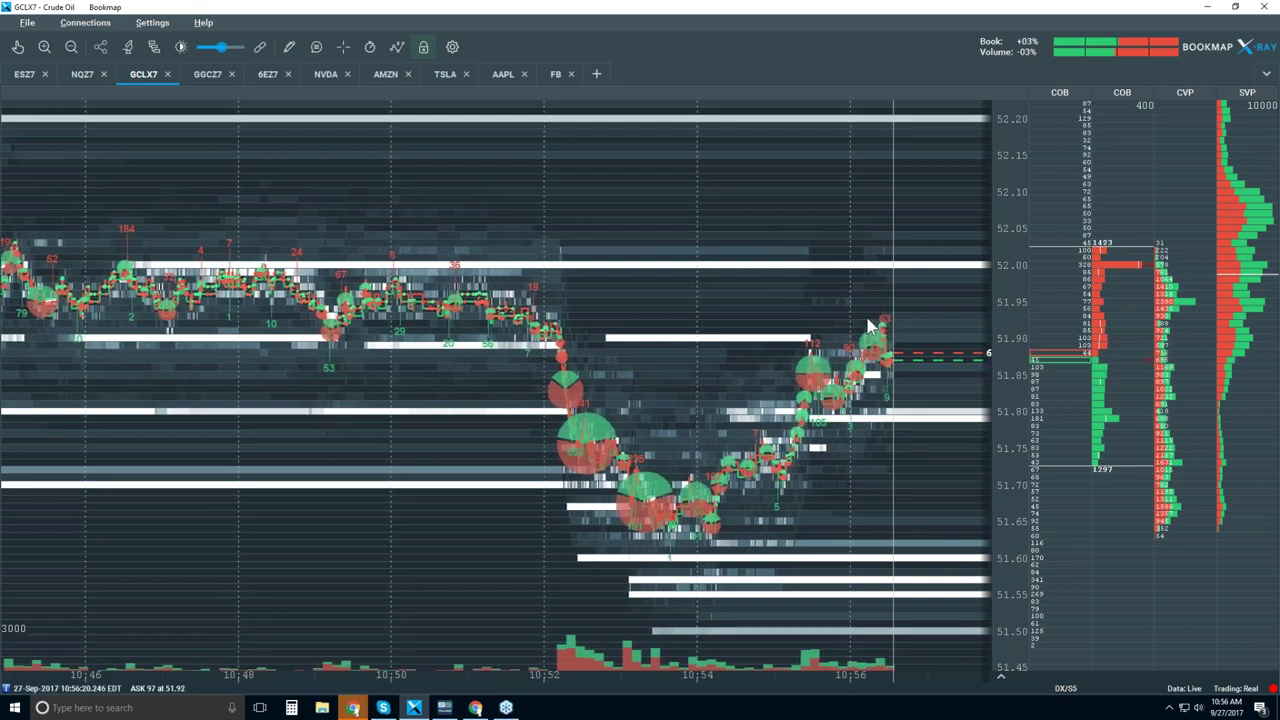
{"action": "scroll", "coordinate": [838, 311], "scroll_direction": "up", "scroll_amount": 4}
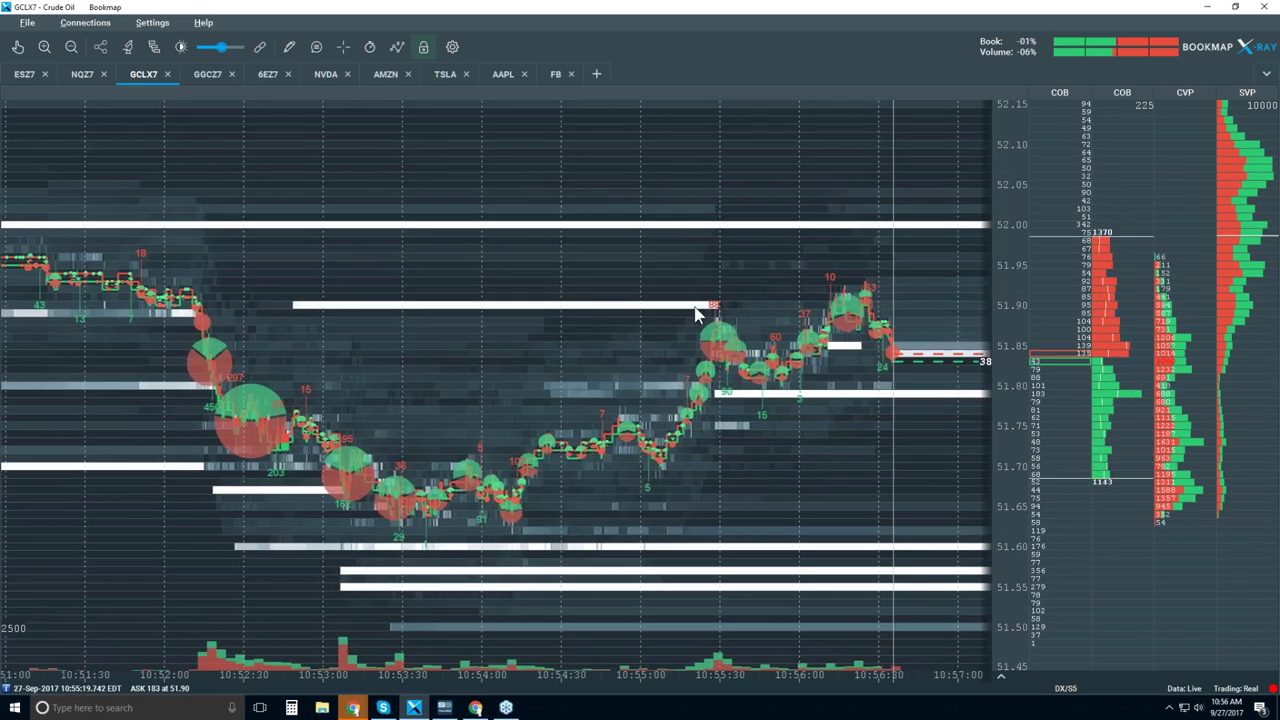
{"action": "scroll", "coordinate": [862, 293], "scroll_direction": "up", "scroll_amount": 2}
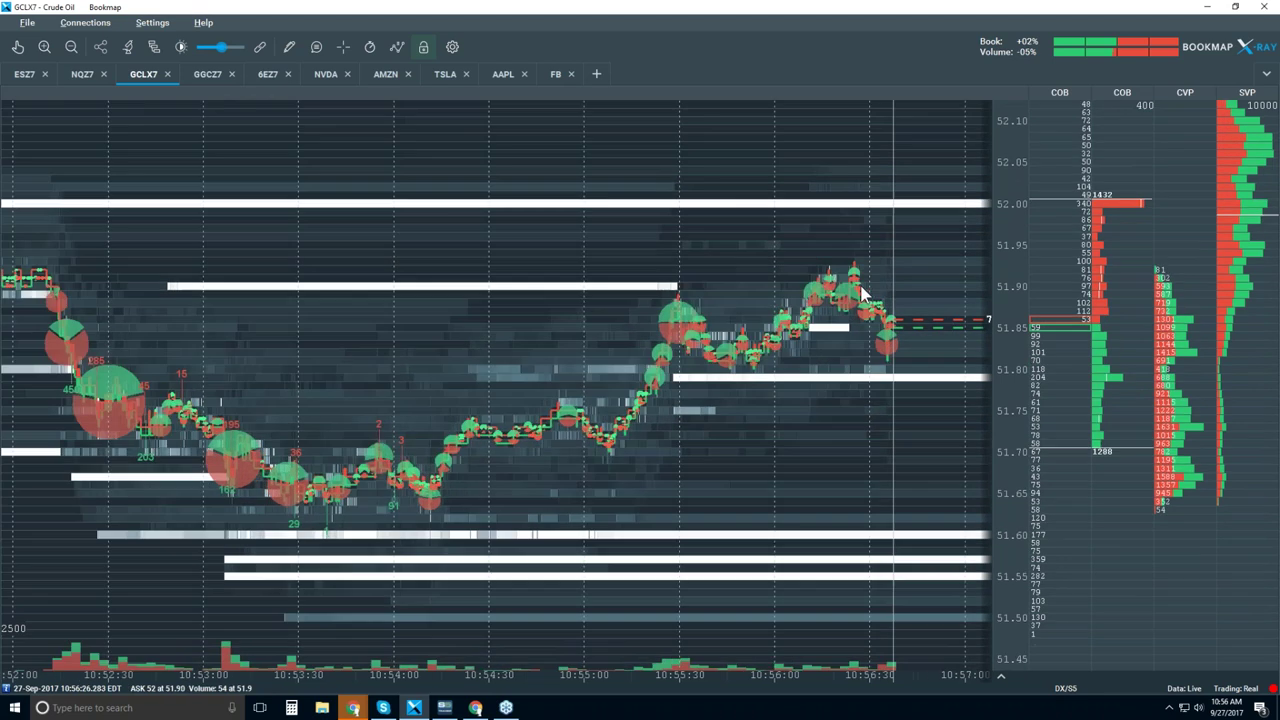
{"action": "scroll", "coordinate": [862, 293], "scroll_direction": "up", "scroll_amount": 3}
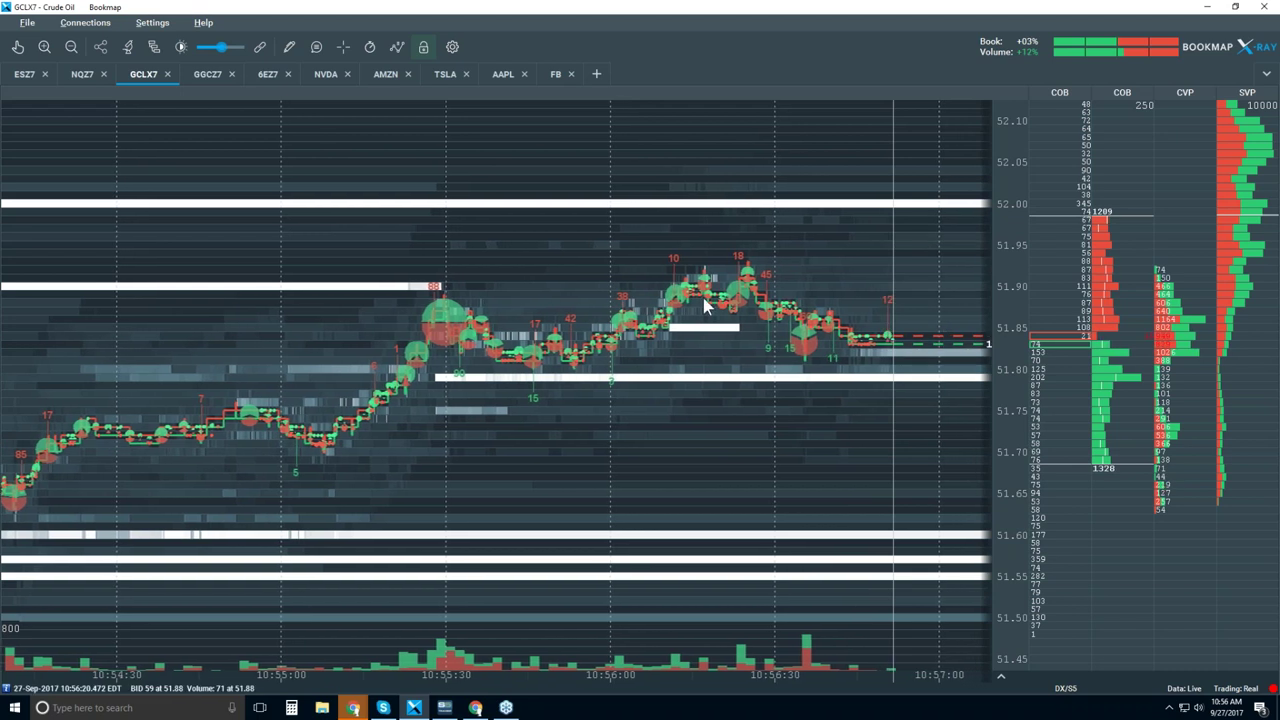
Step: Zoom out to about 10:44–10:58, covering the 51.95 plateau, 10:52 drop and recovery
{"action": "scroll", "coordinate": [704, 305], "scroll_direction": "down", "scroll_amount": 2}
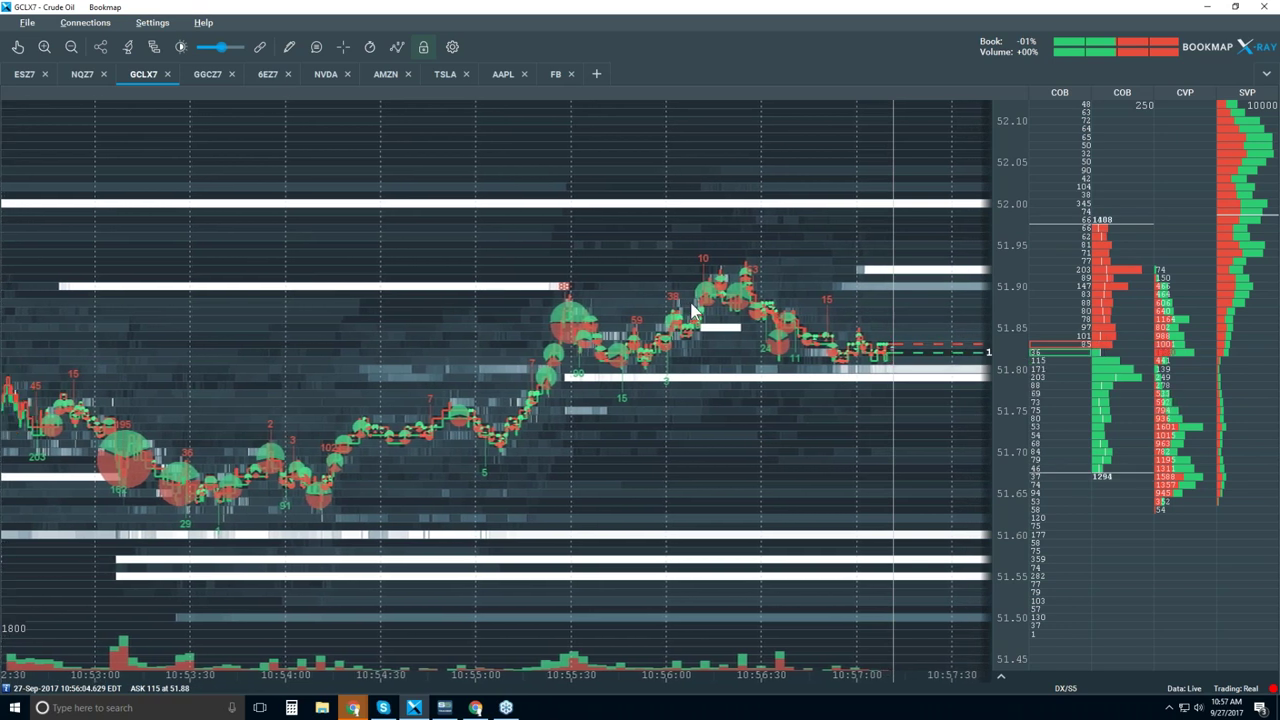
{"action": "scroll", "coordinate": [692, 310], "scroll_direction": "down", "scroll_amount": 2}
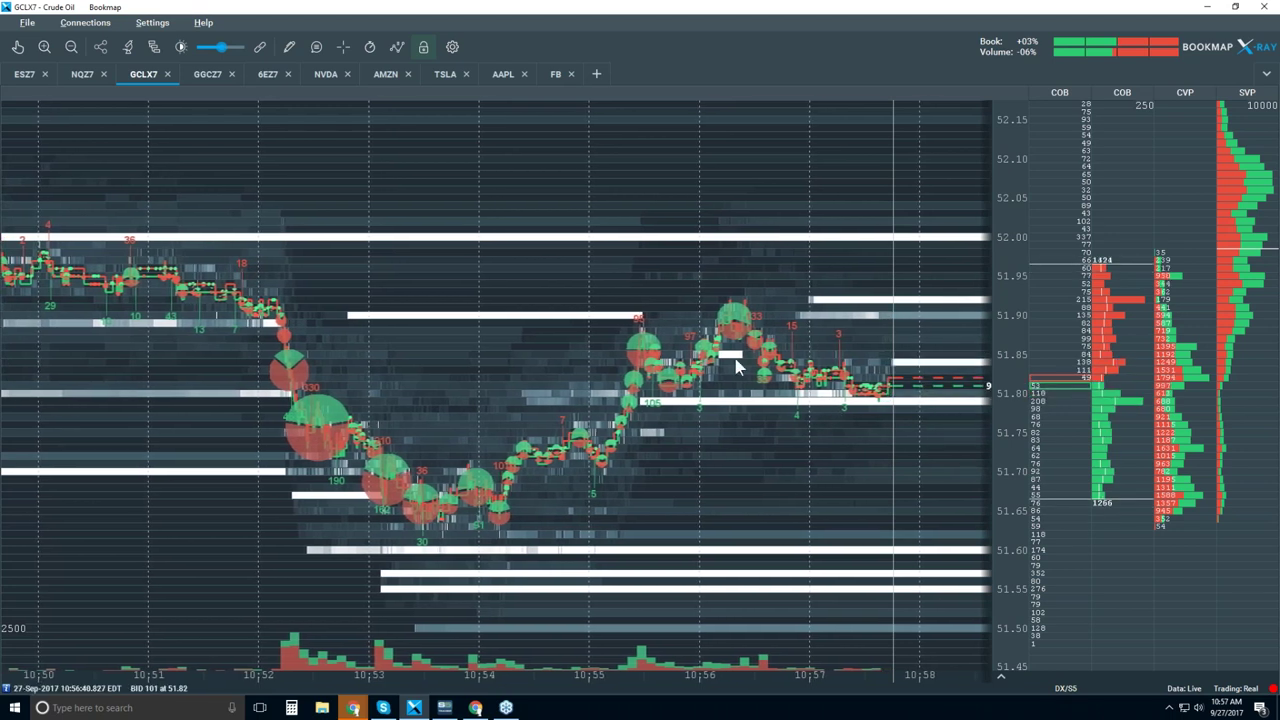
{"action": "scroll", "coordinate": [731, 358], "scroll_direction": "down", "scroll_amount": 3}
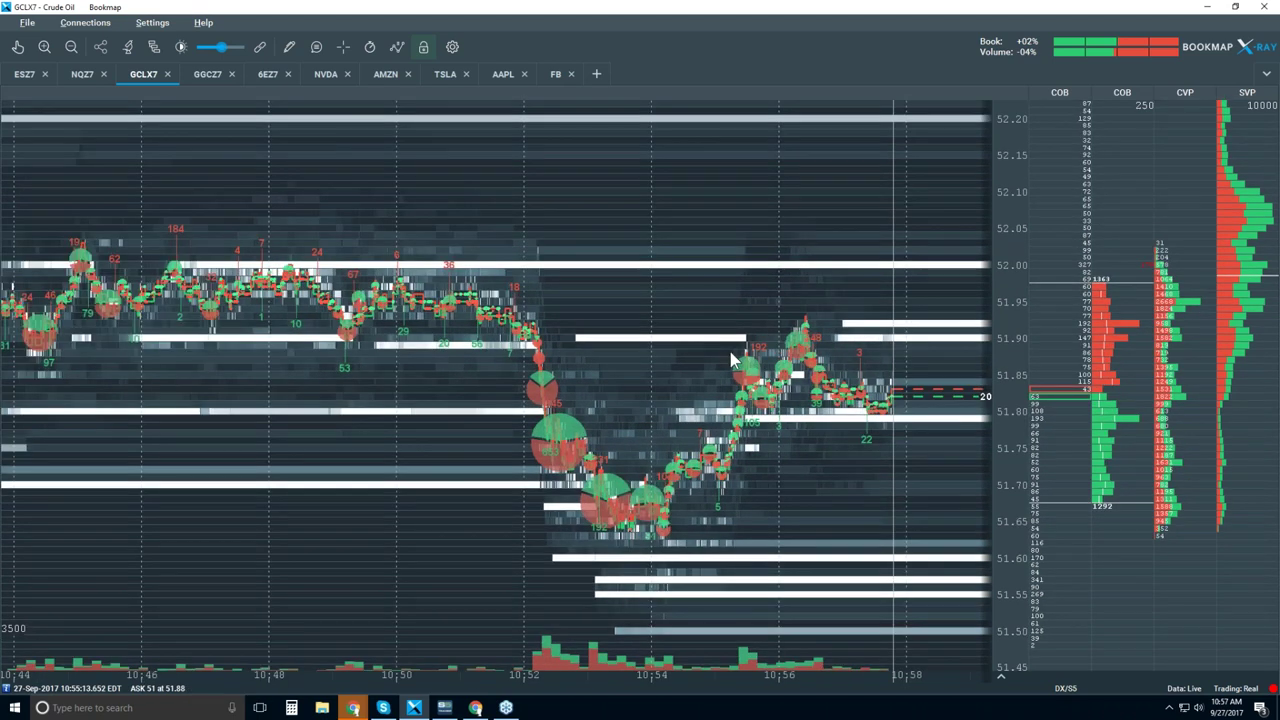